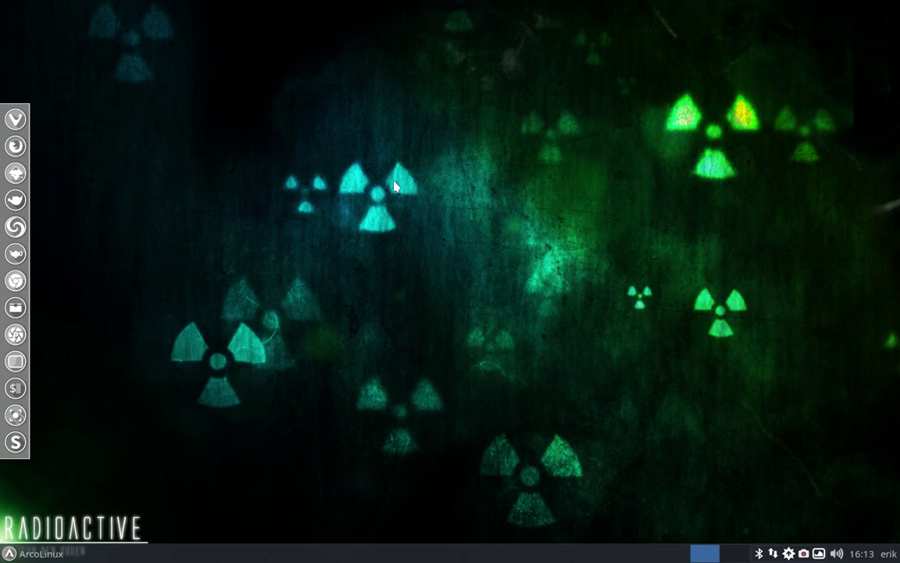
- Open a termite window to view the system summary, move it nearer the centre, then close it
{"action": "key", "text": "ctrl+alt+t"}
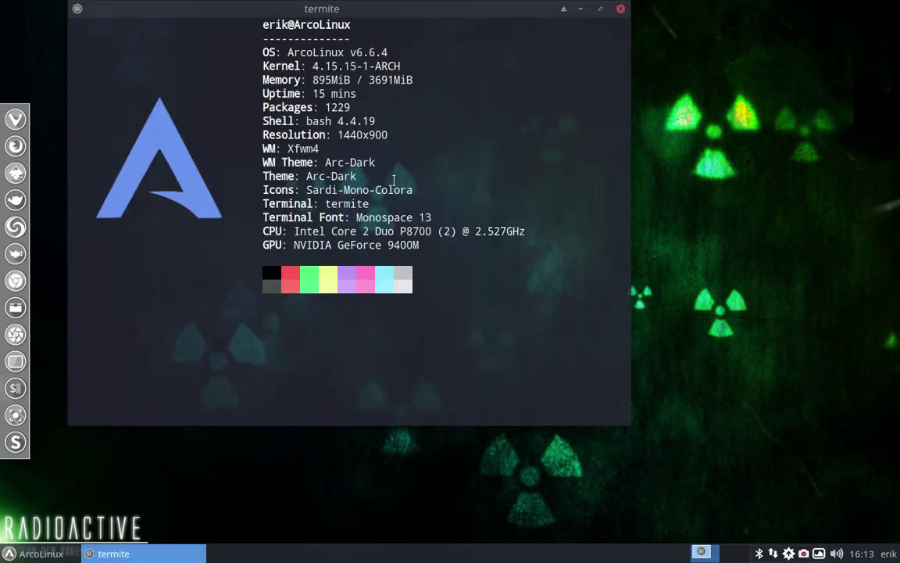
{"action": "left_click_drag", "start_coordinate": [383, 24], "coordinate": [508, 55]}
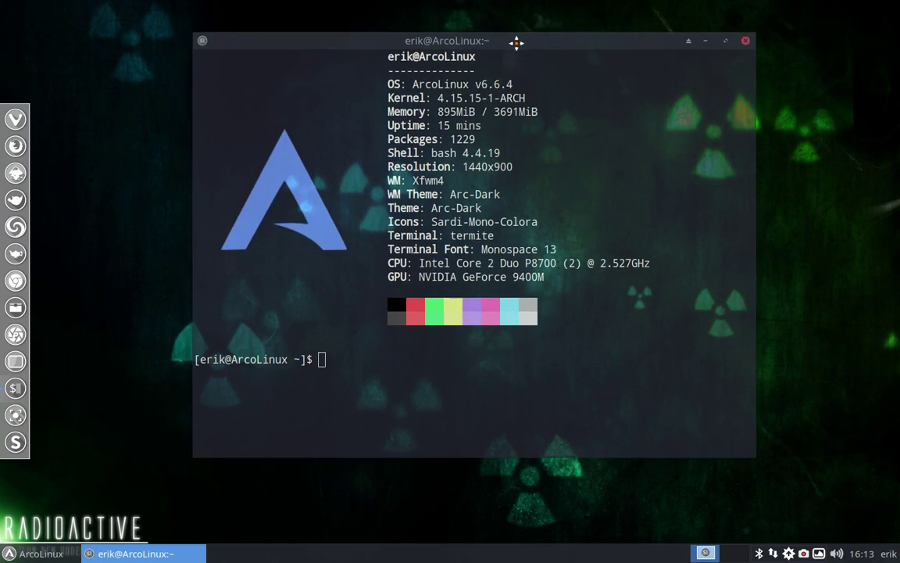
{"action": "left_click", "coordinate": [744, 40]}
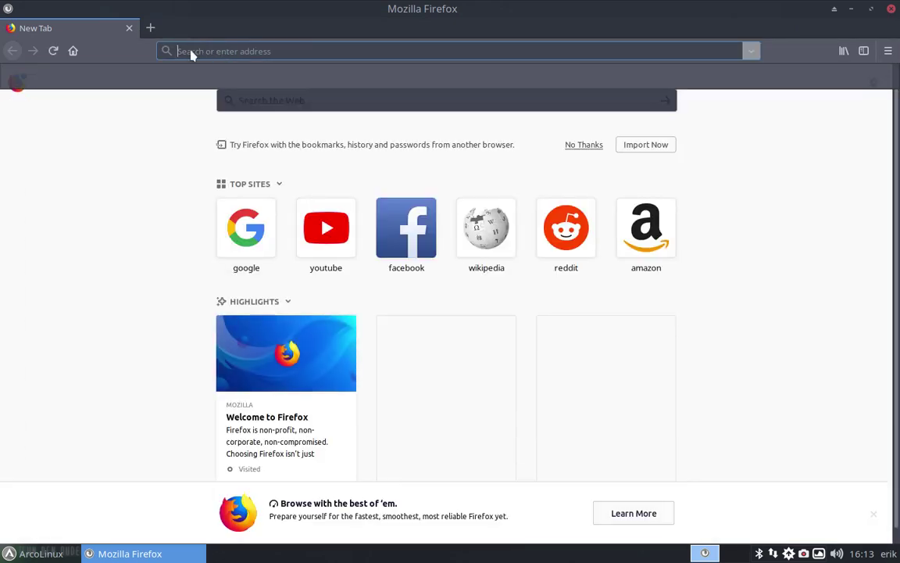
- Load the arcolinux.com website in Firefox
{"action": "type", "text": "arr"}
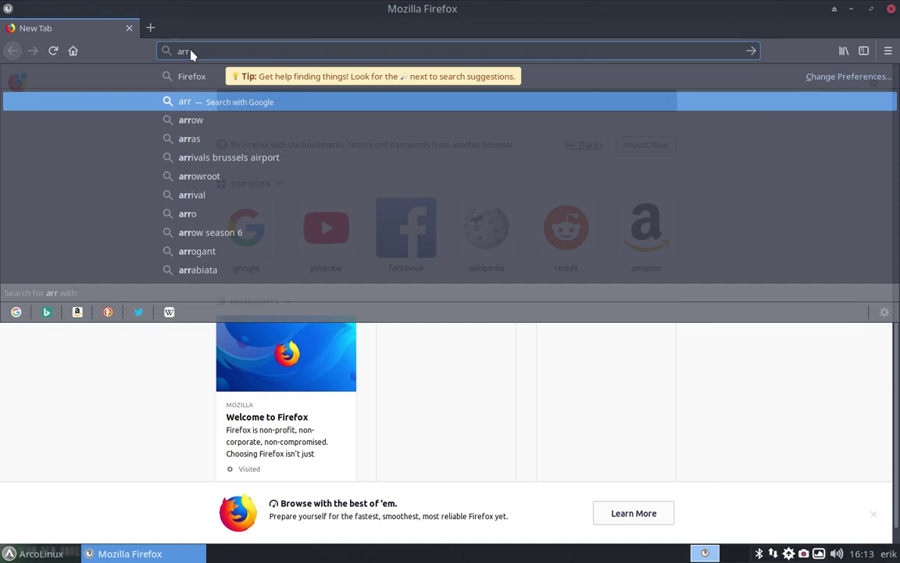
{"action": "key", "text": "BackSpace"}
{"action": "type", "text": "colinux."}
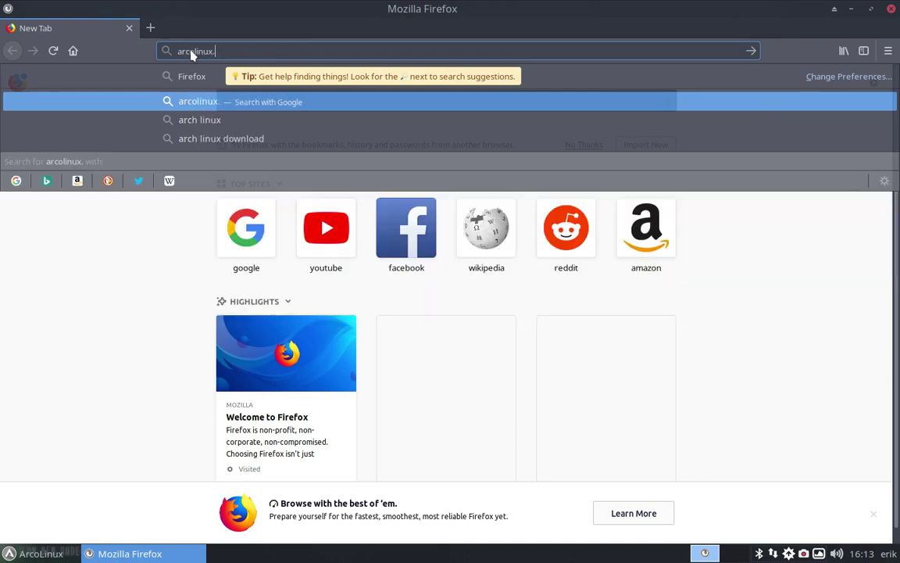
{"action": "type", "text": "com"}
{"action": "key", "text": "Return"}
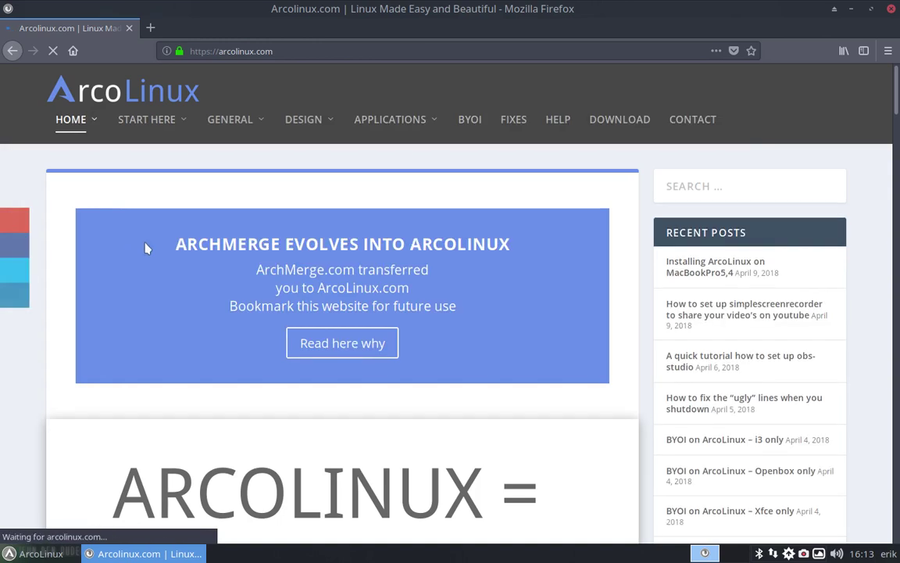
{"action": "mouse_move", "coordinate": [230, 119]}
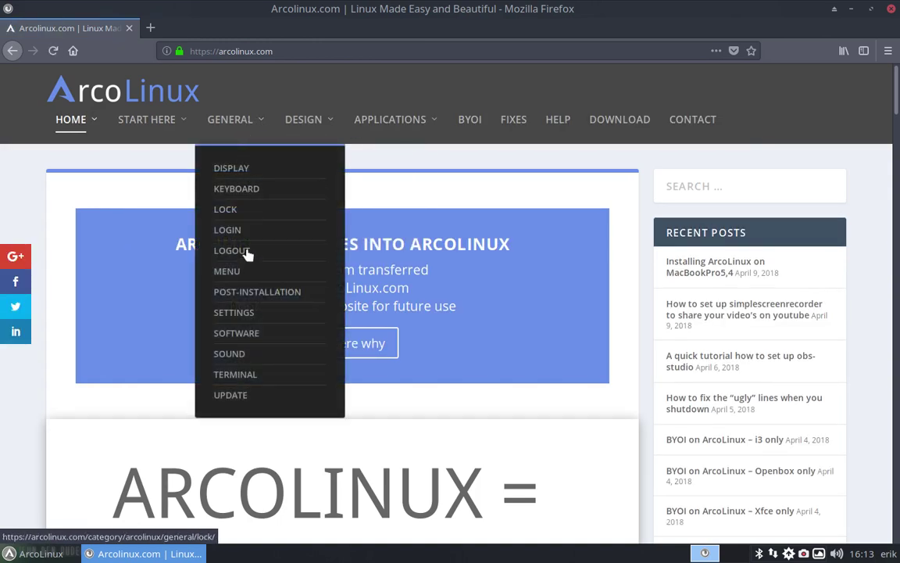
- Open the Post-installation category and scroll down to the Installing Nemesis post
{"action": "left_click", "coordinate": [252, 294]}
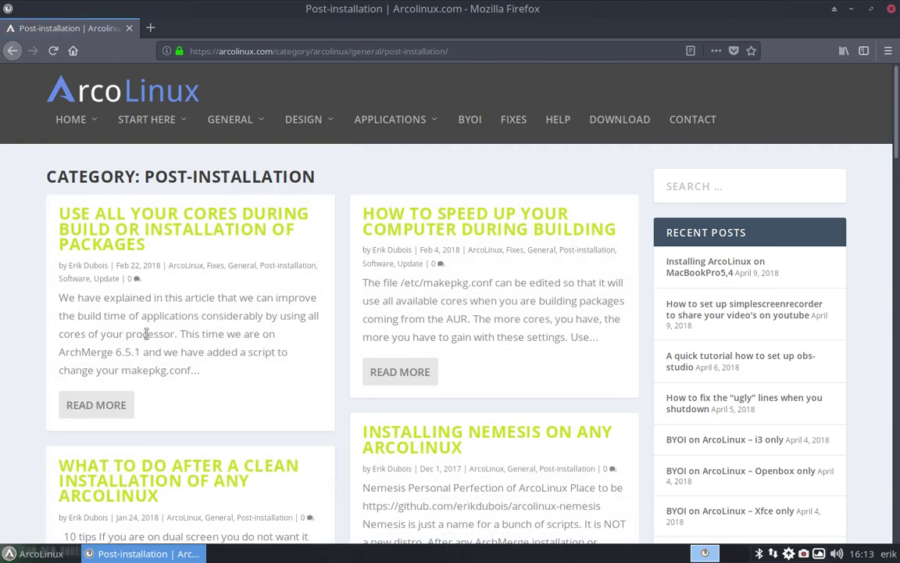
{"action": "scroll", "coordinate": [146, 334], "scroll_direction": "down", "scroll_amount": 1}
{"action": "scroll", "coordinate": [144, 336], "scroll_direction": "up", "scroll_amount": 1}
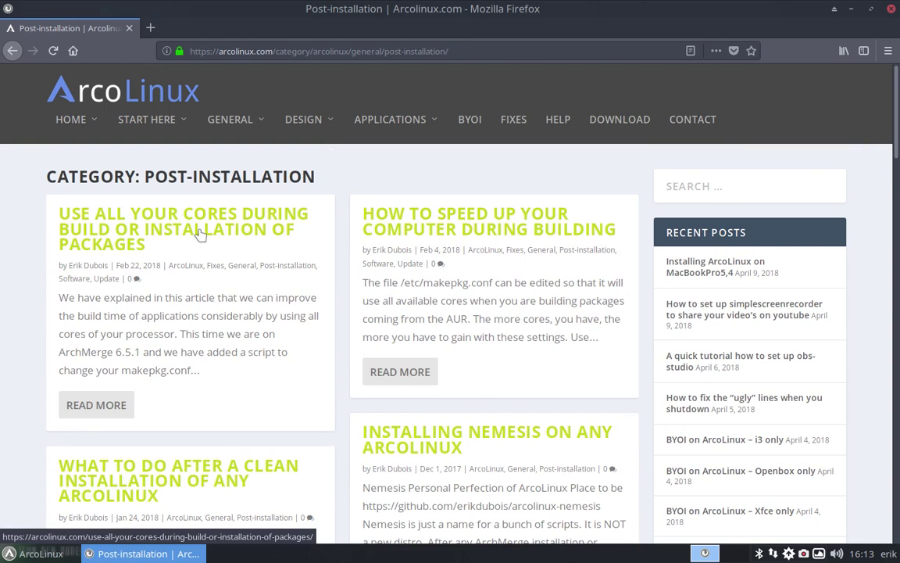
{"action": "scroll", "coordinate": [201, 233], "scroll_direction": "down", "scroll_amount": 2}
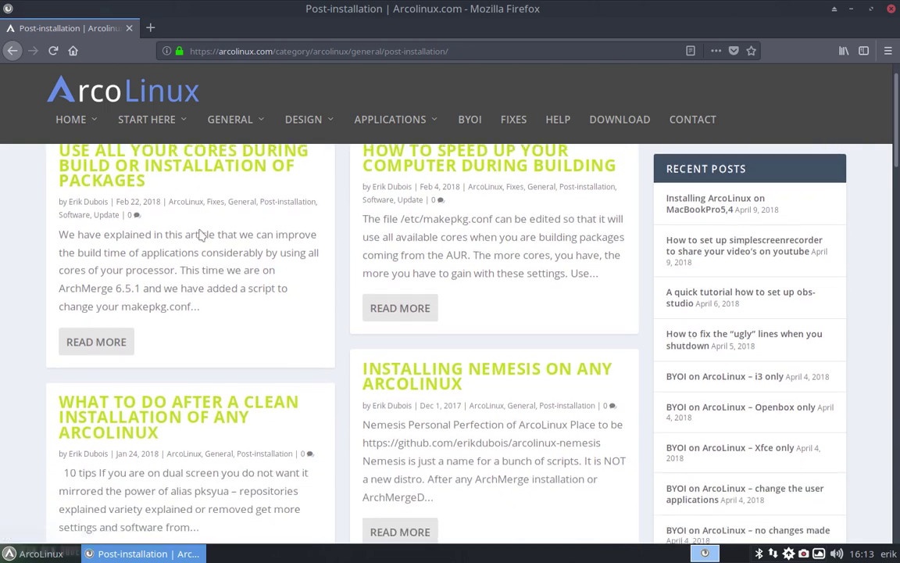
{"action": "scroll", "coordinate": [201, 235], "scroll_direction": "up", "scroll_amount": 1}
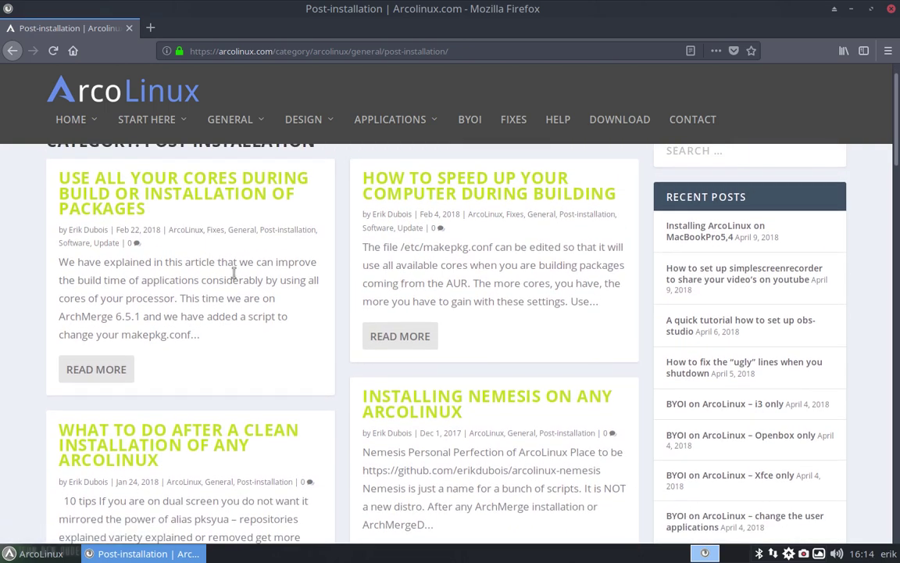
{"action": "scroll", "coordinate": [233, 272], "scroll_direction": "down", "scroll_amount": 1}
{"action": "scroll", "coordinate": [233, 272], "scroll_direction": "down", "scroll_amount": 2}
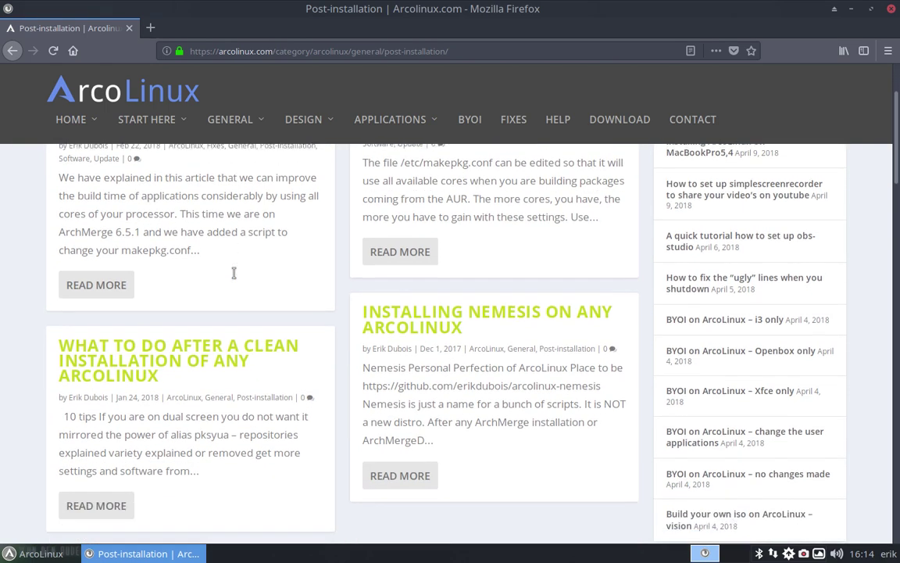
- Open the Installing Nemesis on any ArcoLinux article and read down to its bottom
{"action": "left_click", "coordinate": [438, 309]}
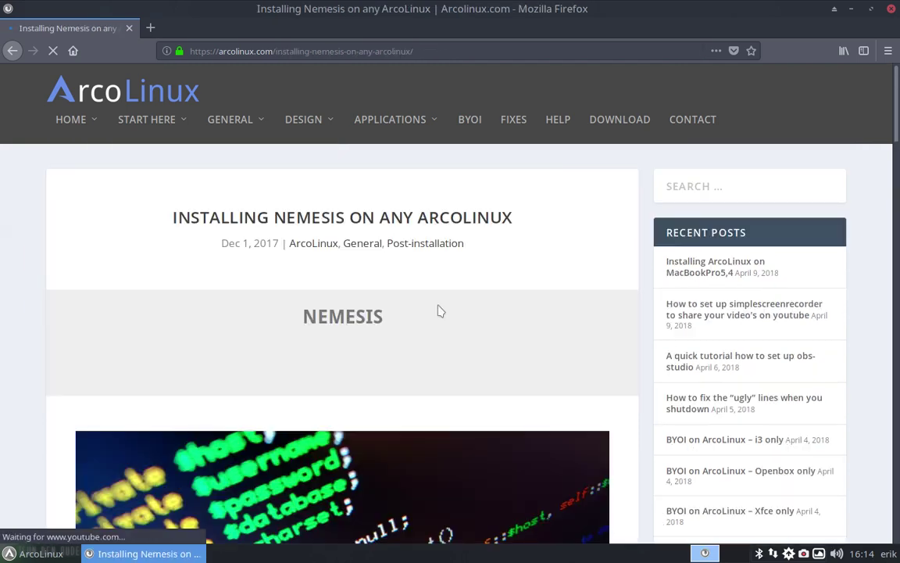
{"action": "scroll", "coordinate": [375, 287], "scroll_direction": "down", "scroll_amount": 4}
{"action": "scroll", "coordinate": [62, 282], "scroll_direction": "down", "scroll_amount": 3}
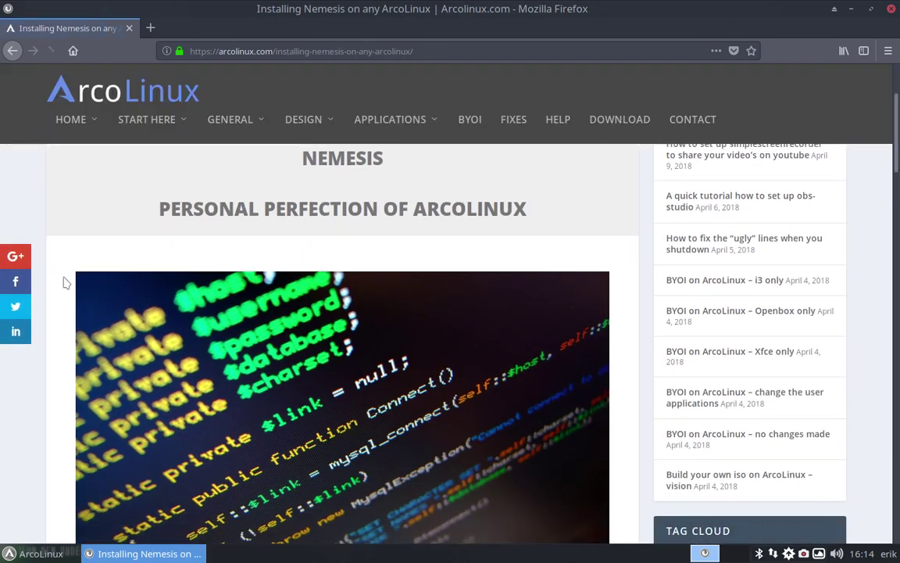
{"action": "scroll", "coordinate": [54, 297], "scroll_direction": "down", "scroll_amount": 3}
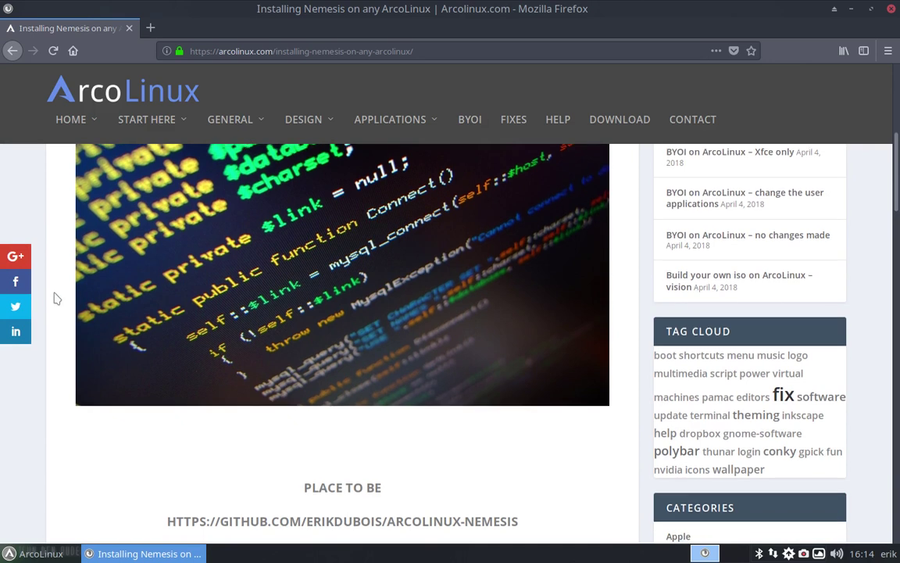
{"action": "scroll", "coordinate": [55, 297], "scroll_direction": "down", "scroll_amount": 3}
{"action": "scroll", "coordinate": [55, 297], "scroll_direction": "down", "scroll_amount": 3}
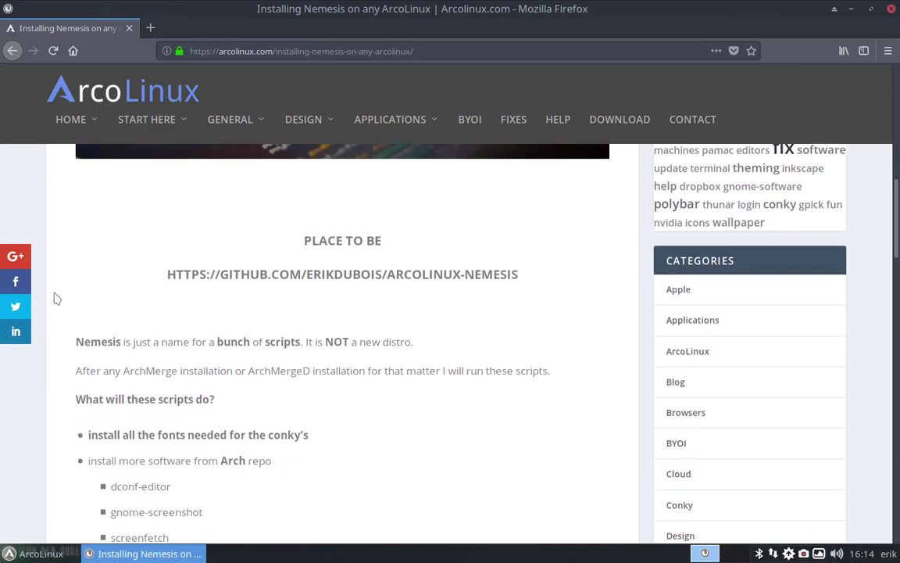
{"action": "scroll", "coordinate": [54, 297], "scroll_direction": "down", "scroll_amount": 3}
{"action": "scroll", "coordinate": [56, 298], "scroll_direction": "down", "scroll_amount": 3}
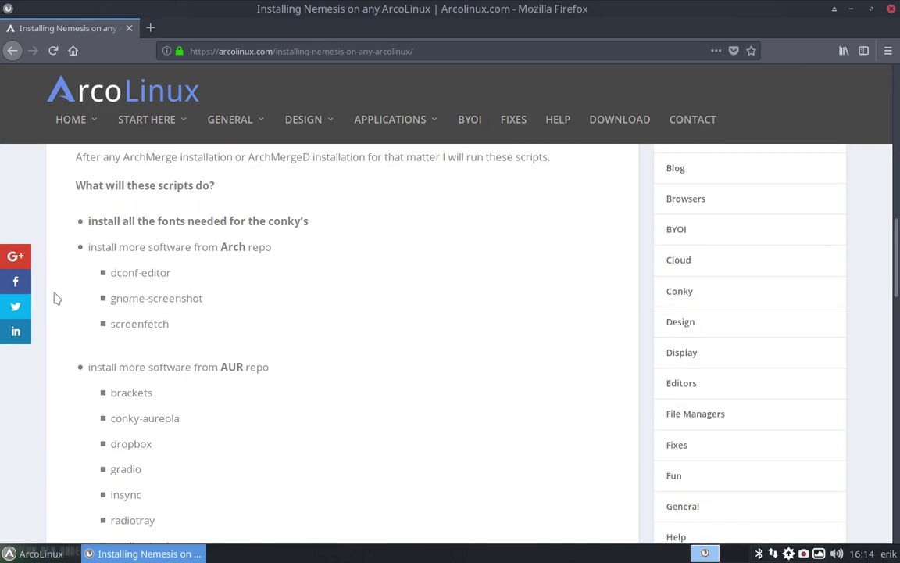
{"action": "scroll", "coordinate": [55, 298], "scroll_direction": "down", "scroll_amount": 5}
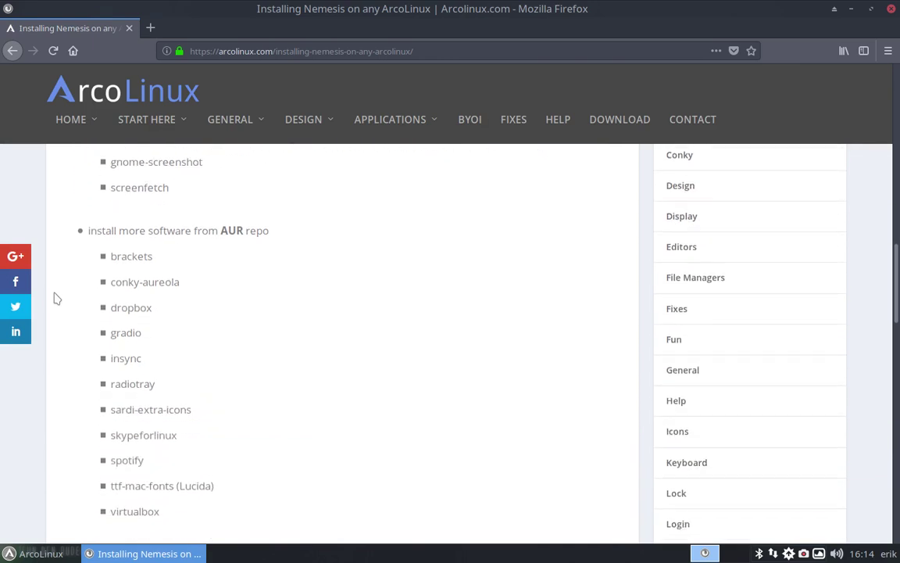
{"action": "scroll", "coordinate": [55, 298], "scroll_direction": "down", "scroll_amount": 4}
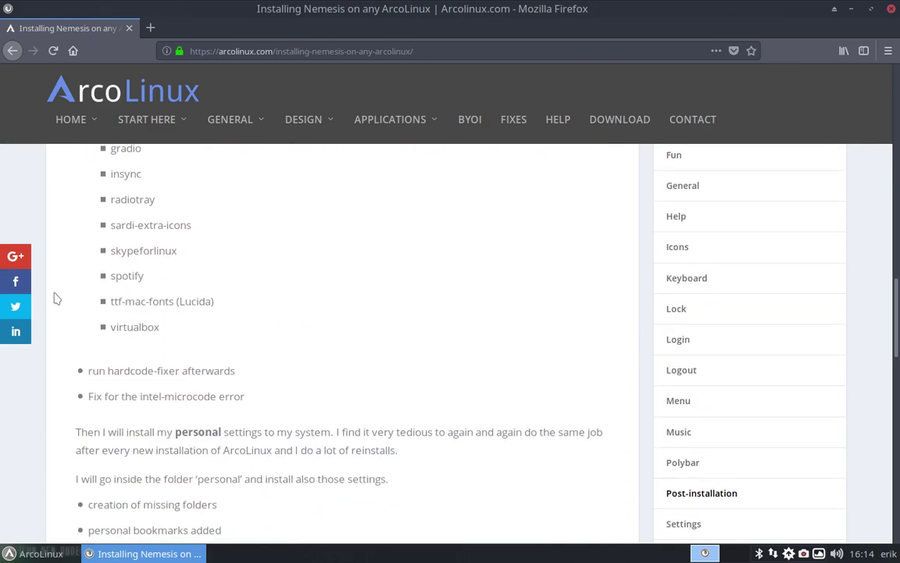
{"action": "scroll", "coordinate": [55, 297], "scroll_direction": "down", "scroll_amount": 4}
{"action": "scroll", "coordinate": [55, 298], "scroll_direction": "down", "scroll_amount": 1}
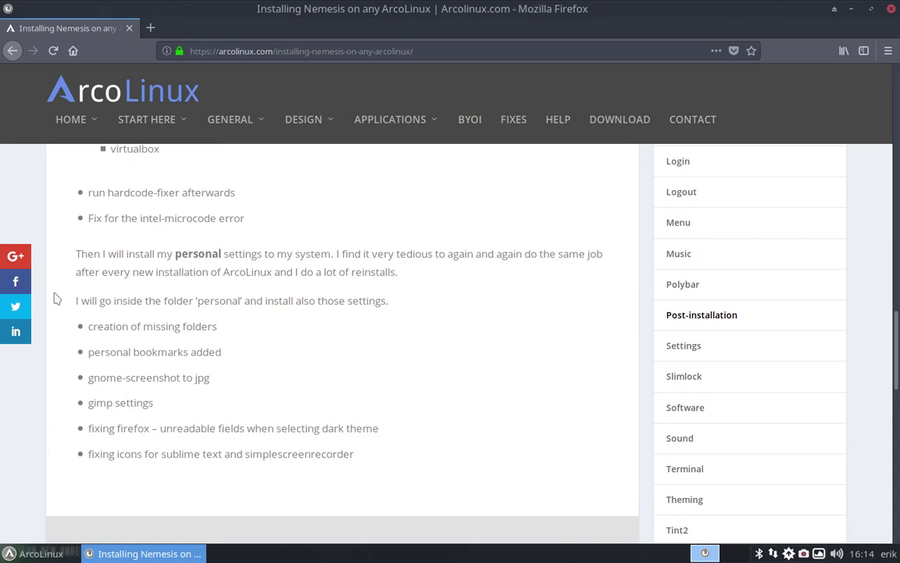
{"action": "scroll", "coordinate": [55, 298], "scroll_direction": "down", "scroll_amount": 4}
{"action": "scroll", "coordinate": [54, 297], "scroll_direction": "down", "scroll_amount": 2}
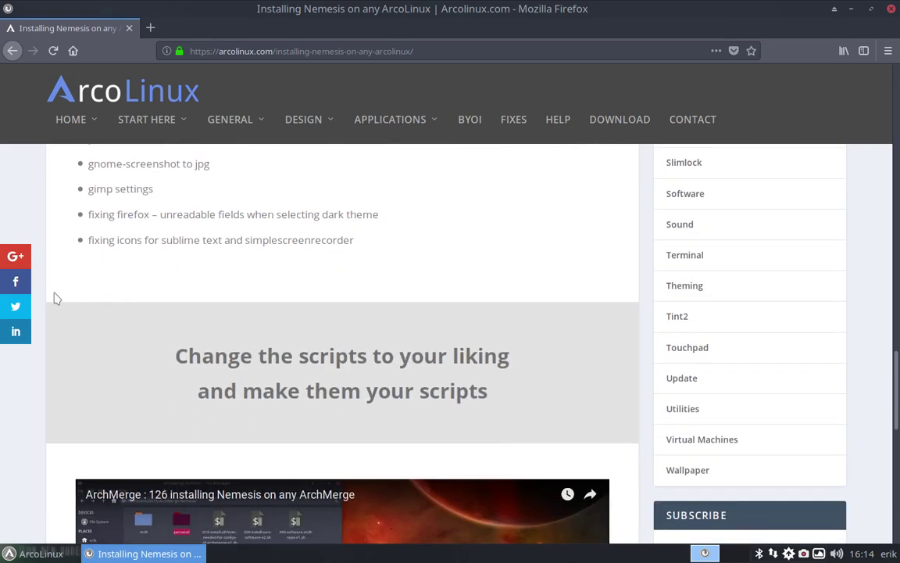
{"action": "scroll", "coordinate": [55, 298], "scroll_direction": "down", "scroll_amount": 4}
{"action": "scroll", "coordinate": [54, 298], "scroll_direction": "down", "scroll_amount": 4}
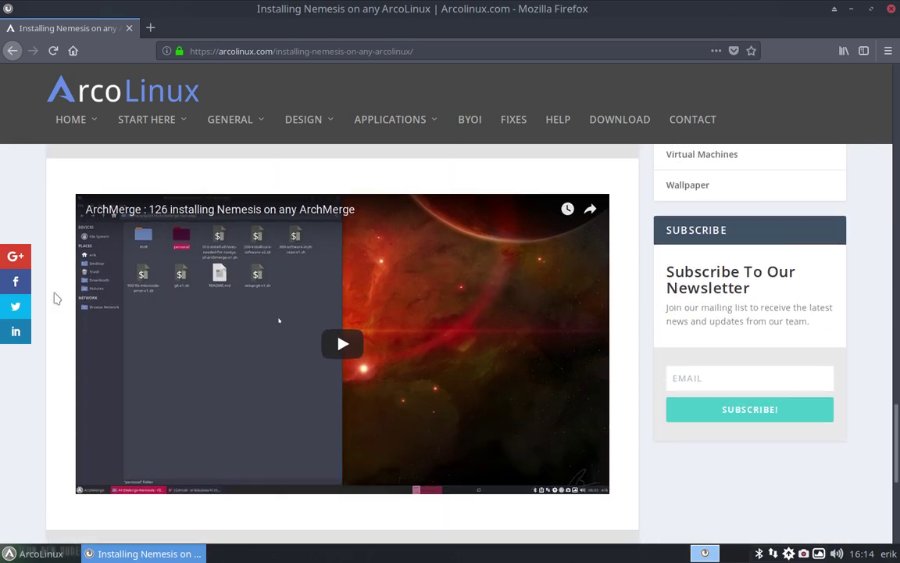
{"action": "scroll", "coordinate": [55, 298], "scroll_direction": "down", "scroll_amount": 3}
{"action": "scroll", "coordinate": [55, 298], "scroll_direction": "down", "scroll_amount": 1}
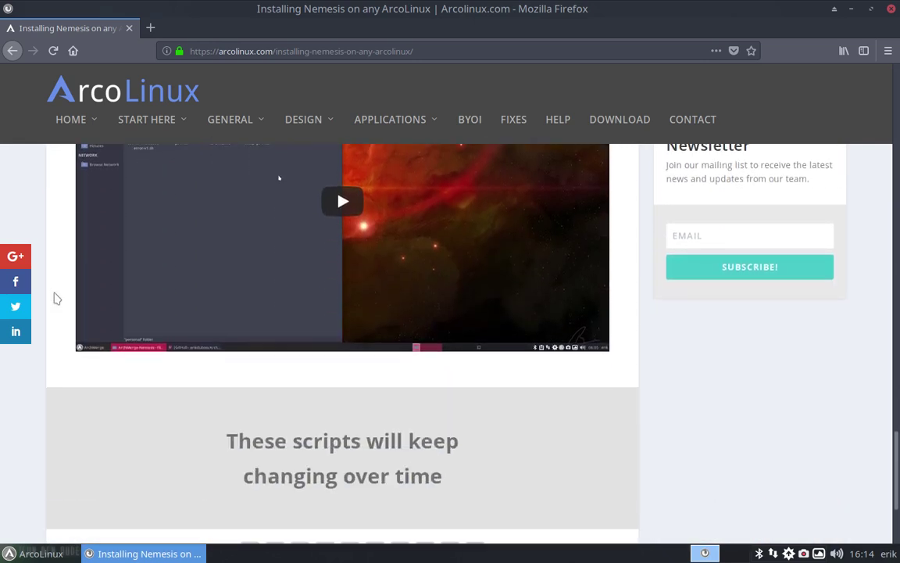
{"action": "scroll", "coordinate": [55, 298], "scroll_direction": "down", "scroll_amount": 2}
{"action": "scroll", "coordinate": [55, 298], "scroll_direction": "down", "scroll_amount": 1}
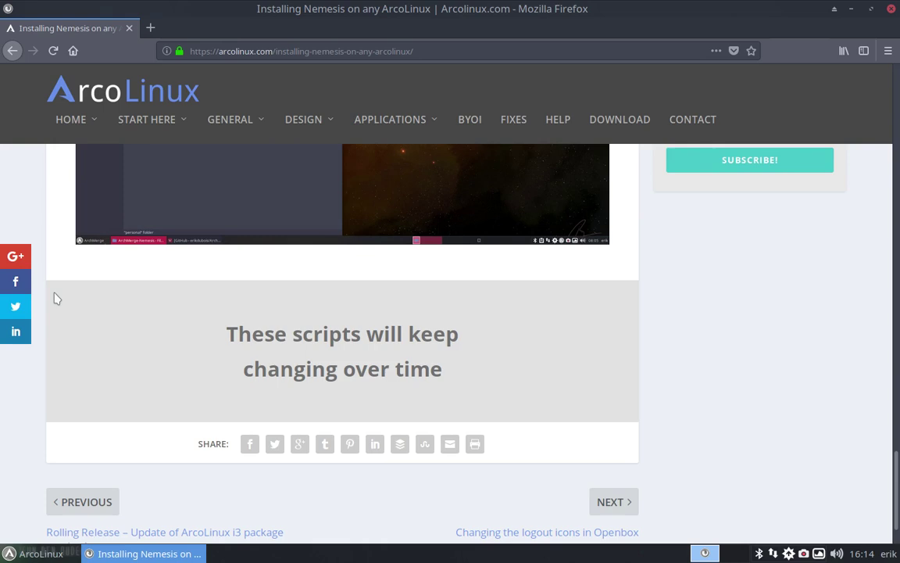
{"action": "scroll", "coordinate": [55, 297], "scroll_direction": "down", "scroll_amount": 1}
{"action": "scroll", "coordinate": [54, 298], "scroll_direction": "down", "scroll_amount": 1}
- Scroll back up and select the GitHub repository address under PLACE TO BE
{"action": "scroll", "coordinate": [54, 298], "scroll_direction": "up", "scroll_amount": 2}
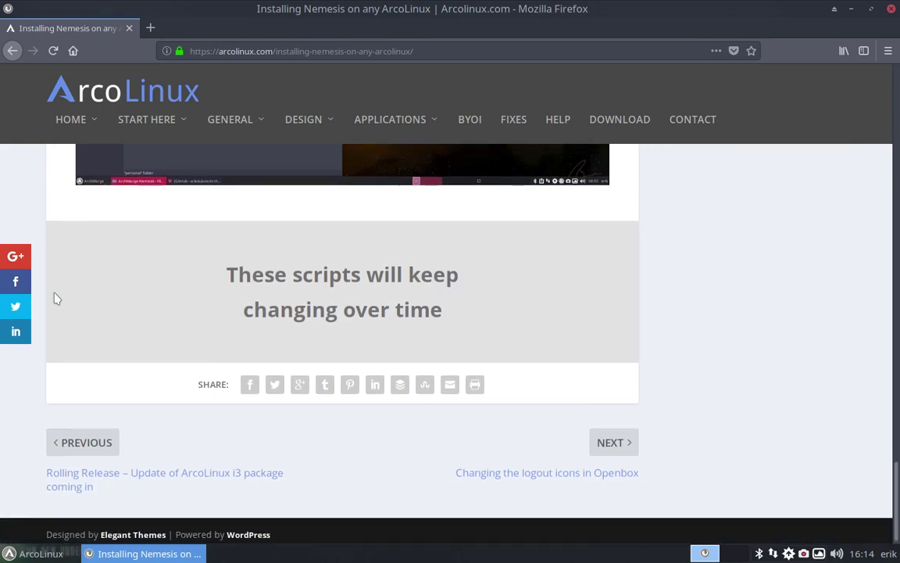
{"action": "scroll", "coordinate": [55, 298], "scroll_direction": "up", "scroll_amount": 10}
{"action": "scroll", "coordinate": [55, 298], "scroll_direction": "up", "scroll_amount": 7}
{"action": "scroll", "coordinate": [54, 298], "scroll_direction": "up", "scroll_amount": 3}
{"action": "scroll", "coordinate": [55, 298], "scroll_direction": "up", "scroll_amount": 5}
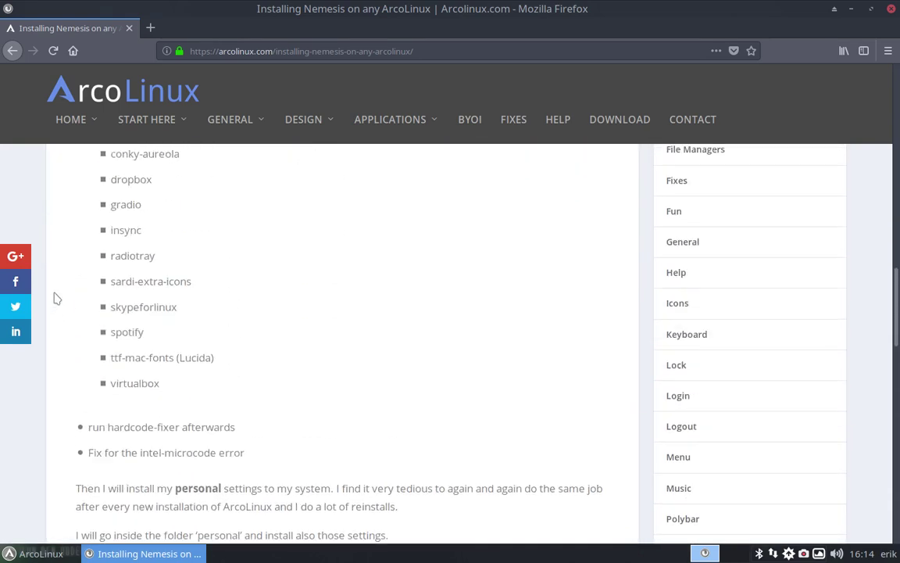
{"action": "scroll", "coordinate": [55, 298], "scroll_direction": "up", "scroll_amount": 2}
{"action": "scroll", "coordinate": [55, 297], "scroll_direction": "up", "scroll_amount": 5}
{"action": "scroll", "coordinate": [55, 298], "scroll_direction": "up", "scroll_amount": 2}
{"action": "scroll", "coordinate": [55, 298], "scroll_direction": "up", "scroll_amount": 2}
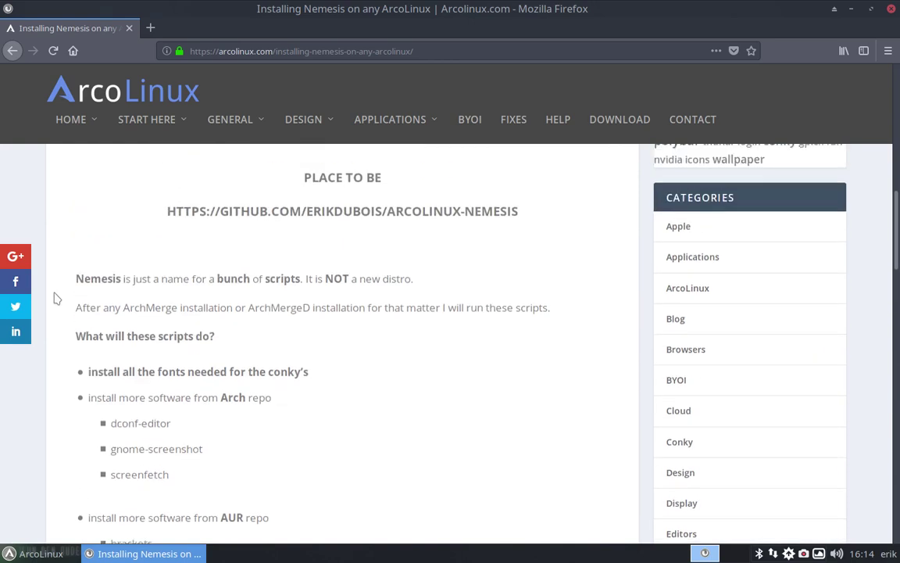
{"action": "scroll", "coordinate": [55, 298], "scroll_direction": "up", "scroll_amount": 4}
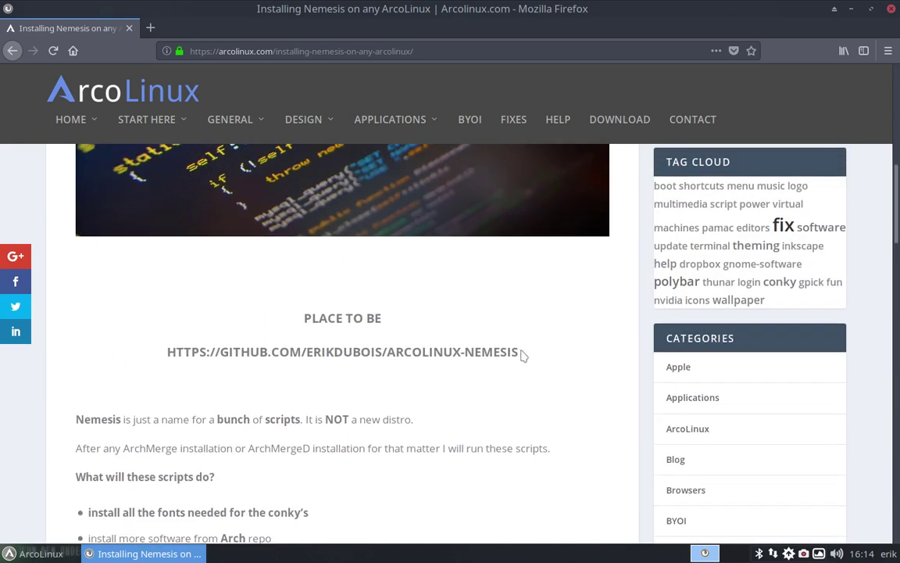
{"action": "left_click_drag", "start_coordinate": [521, 354], "coordinate": [166, 354]}
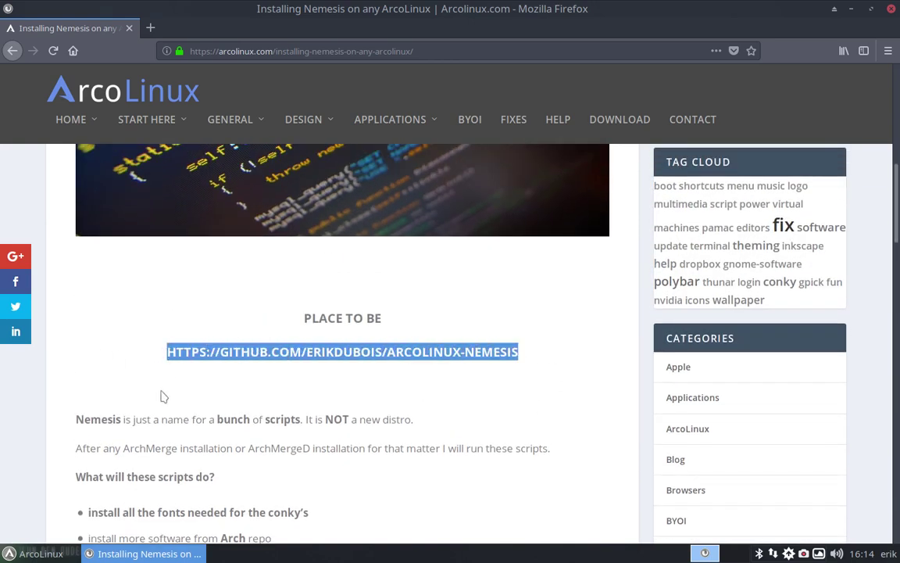
- Open the copied arcolinux-nemesis GitHub address in a new tab and dismiss the Join GitHub banner
{"action": "left_click", "coordinate": [148, 28]}
{"action": "type", "text": "https://github.com/erikdubois/arcolinux-nemesis"}
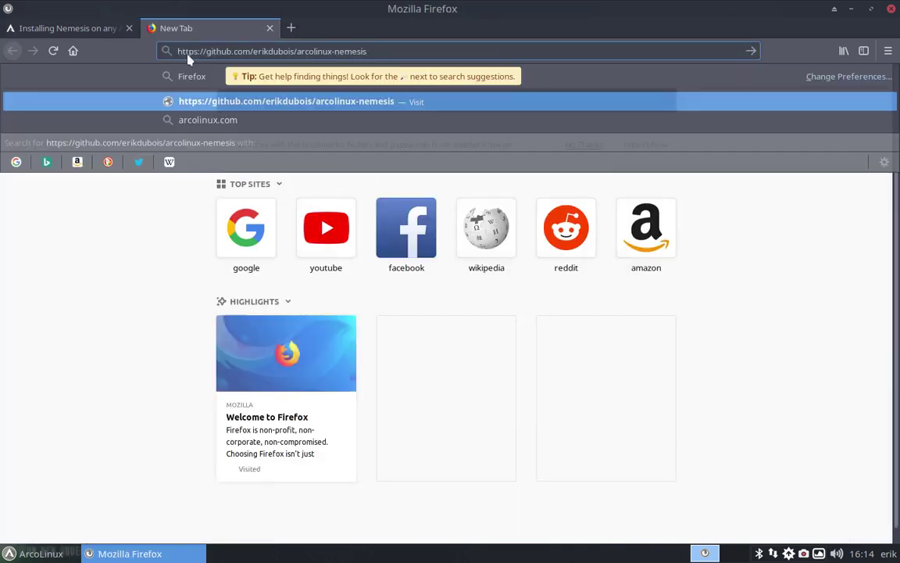
{"action": "key", "text": "Return"}
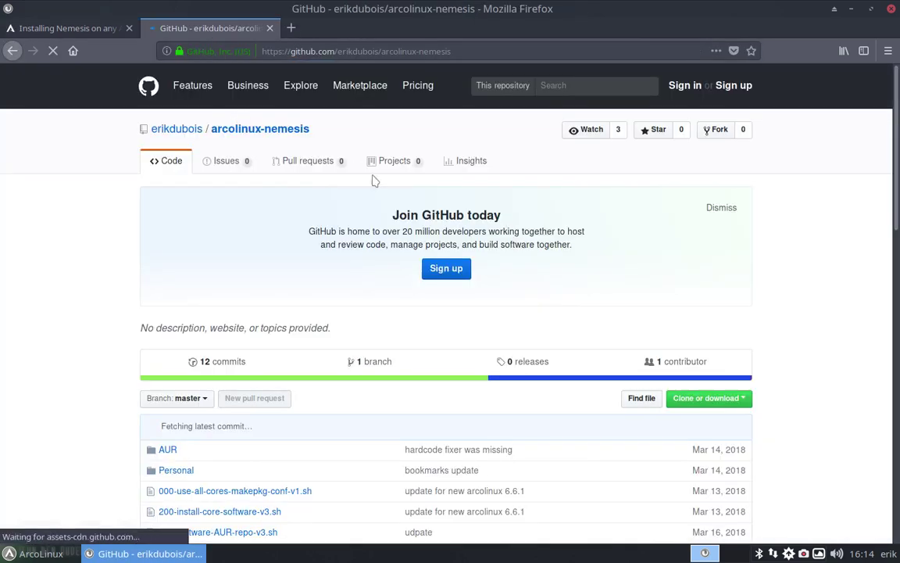
{"action": "left_click", "coordinate": [720, 208]}
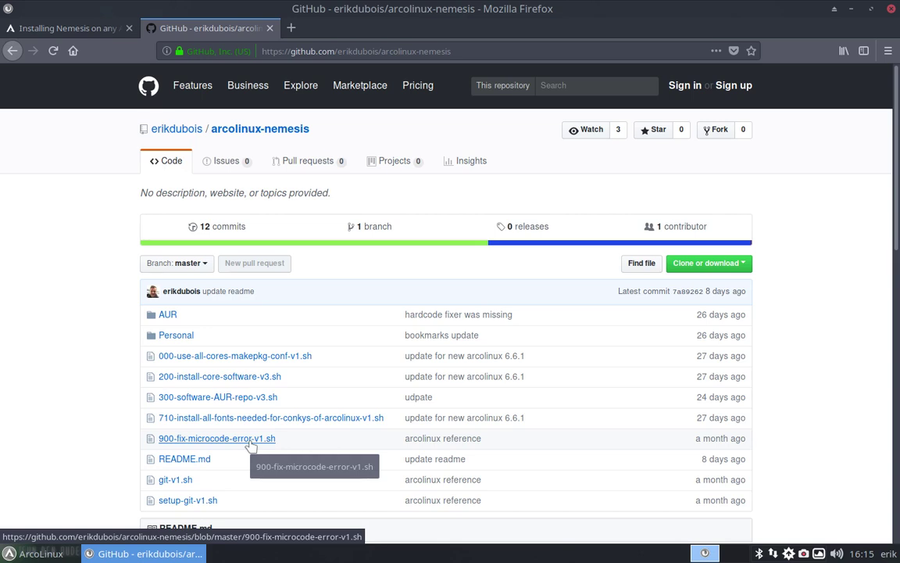
- Copy the repository's HTTPS clone address and minimize Firefox to show the desktop
{"action": "left_click", "coordinate": [742, 263]}
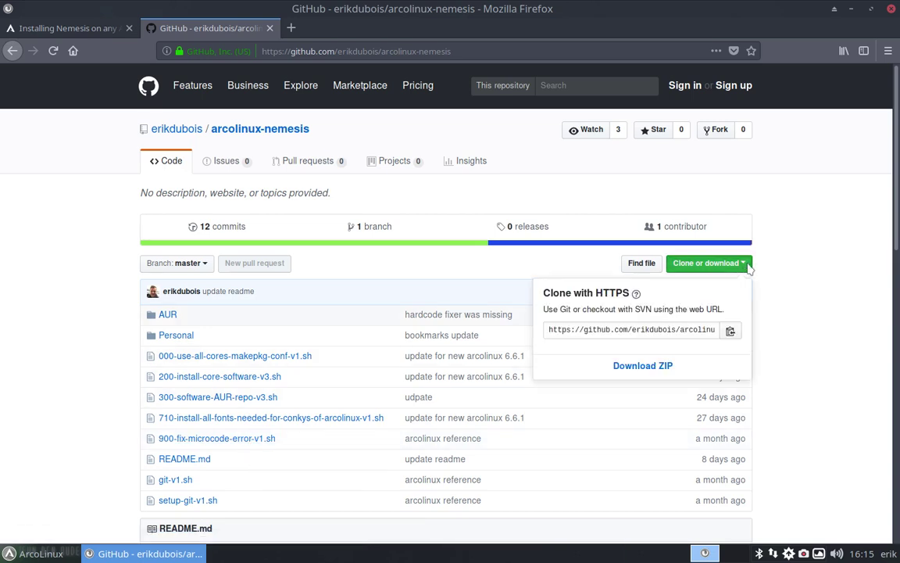
{"action": "left_click", "coordinate": [731, 332]}
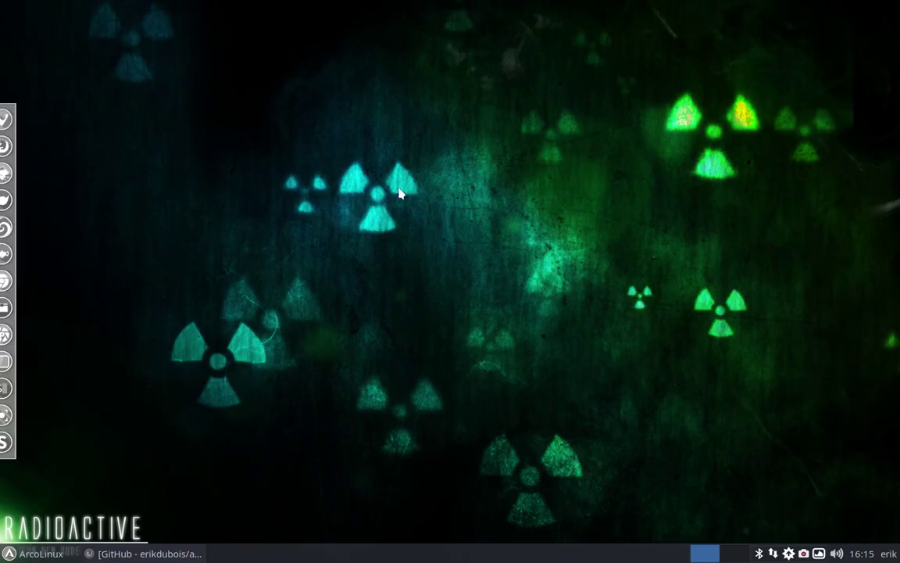
{"action": "double_click", "coordinate": [768, 10]}
- Open a file manager from the desktop and go to the home folder
{"action": "right_click", "coordinate": [127, 187]}
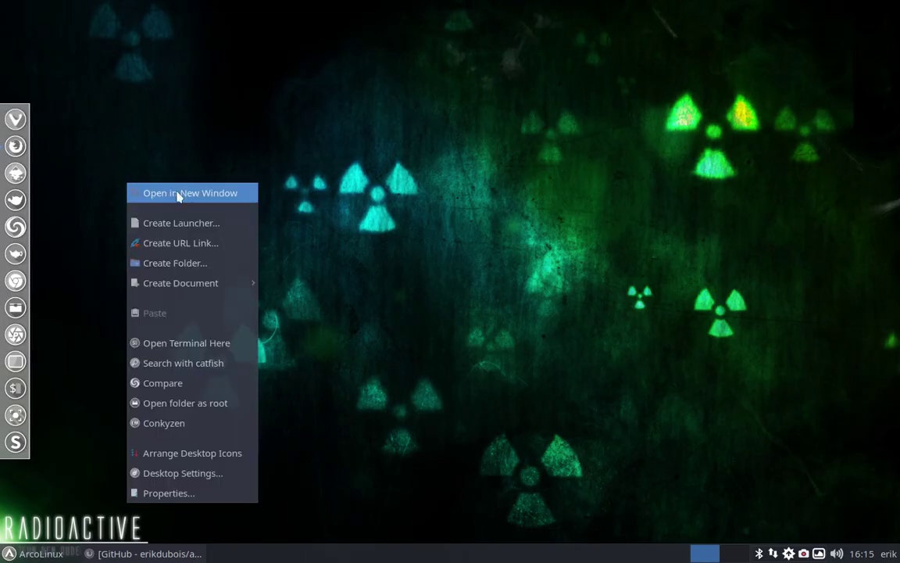
{"action": "left_click", "coordinate": [223, 195]}
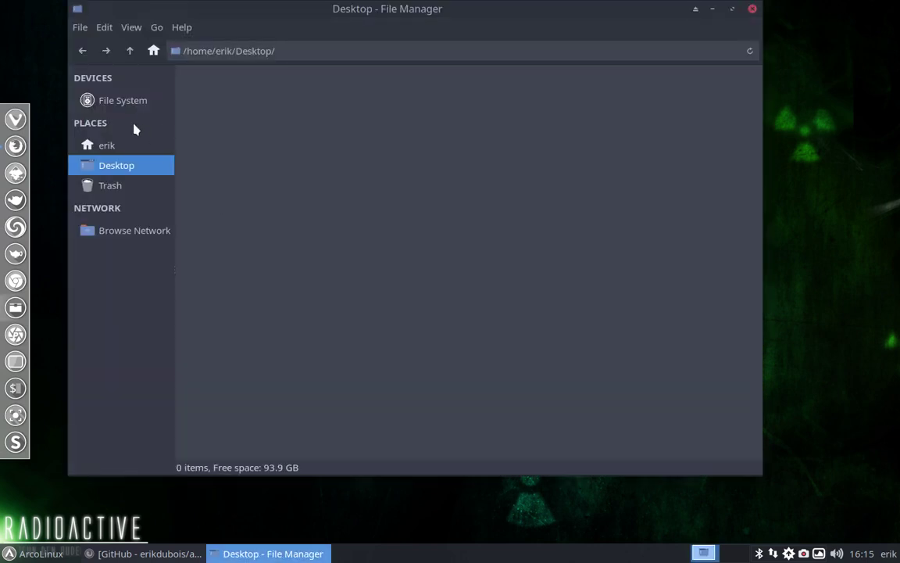
{"action": "left_click", "coordinate": [122, 147]}
- Create a folder named DATA in the home folder and open it
{"action": "right_click", "coordinate": [277, 178]}
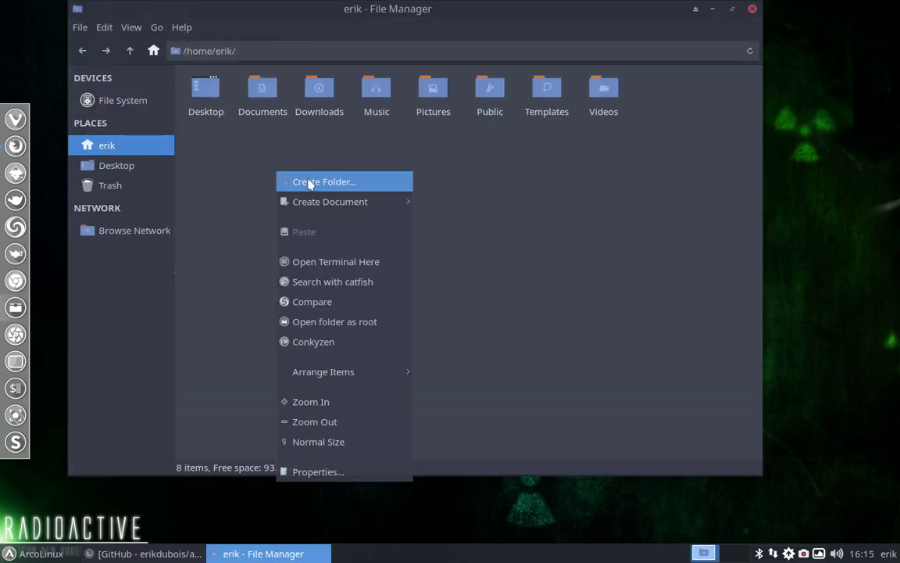
{"action": "left_click", "coordinate": [288, 181]}
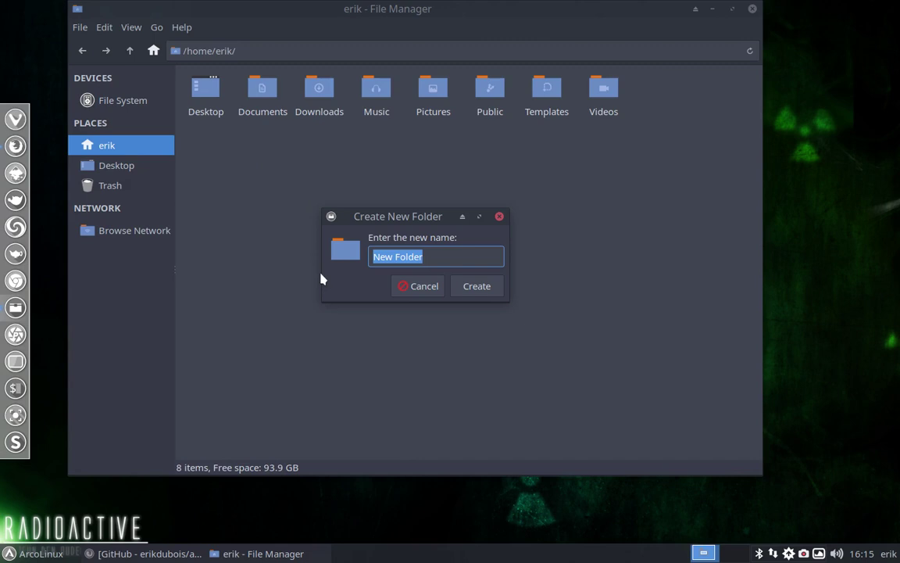
{"action": "type", "text": "DATA"}
{"action": "key", "text": "Return"}
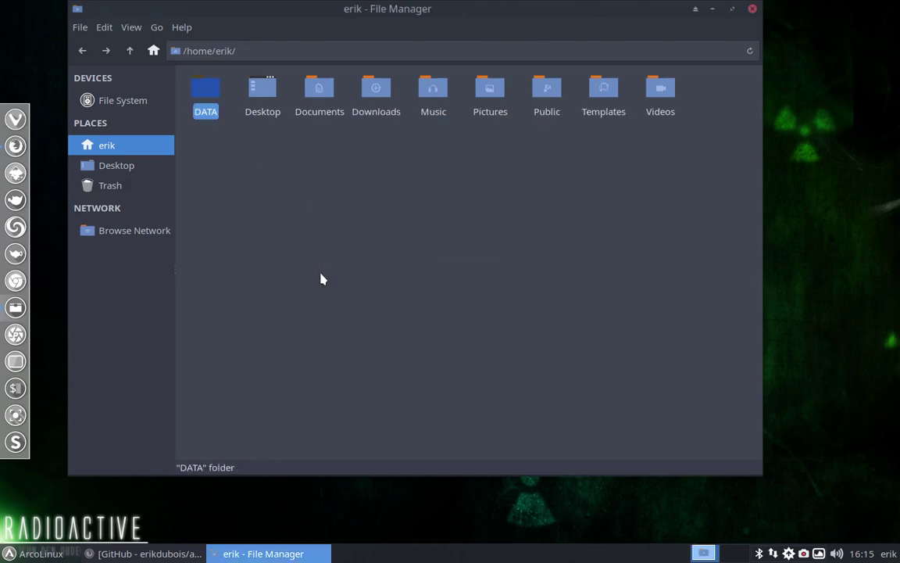
{"action": "double_click", "coordinate": [208, 94]}
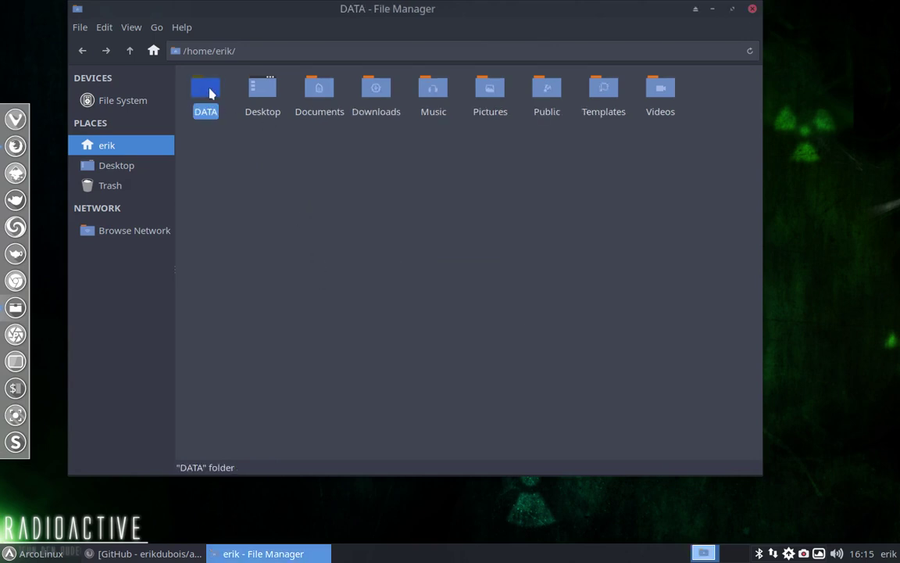
- Run git clone of the arcolinux-nemesis repository in a DATA terminal, then open the cloned folder
{"action": "right_click", "coordinate": [264, 159]}
{"action": "left_click", "coordinate": [329, 242]}
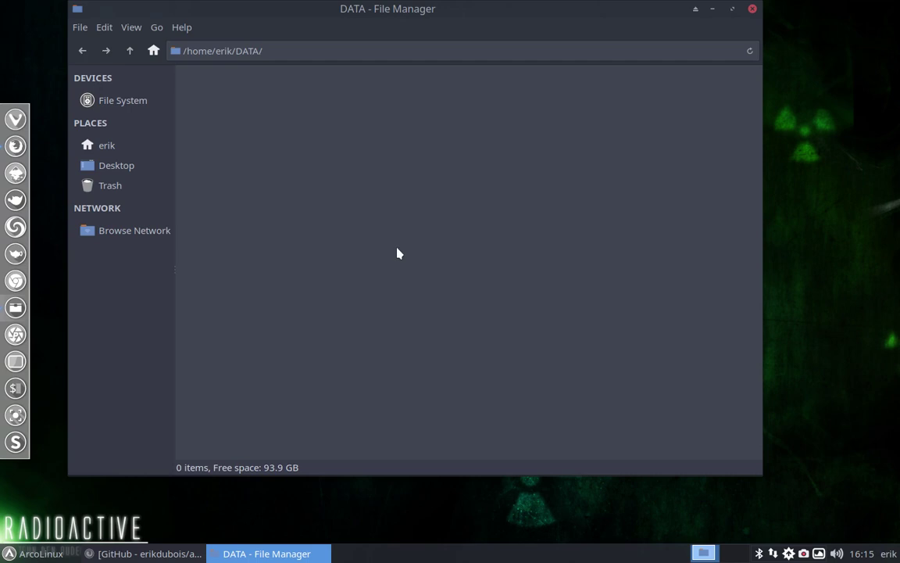
{"action": "type", "text": "git clon"}
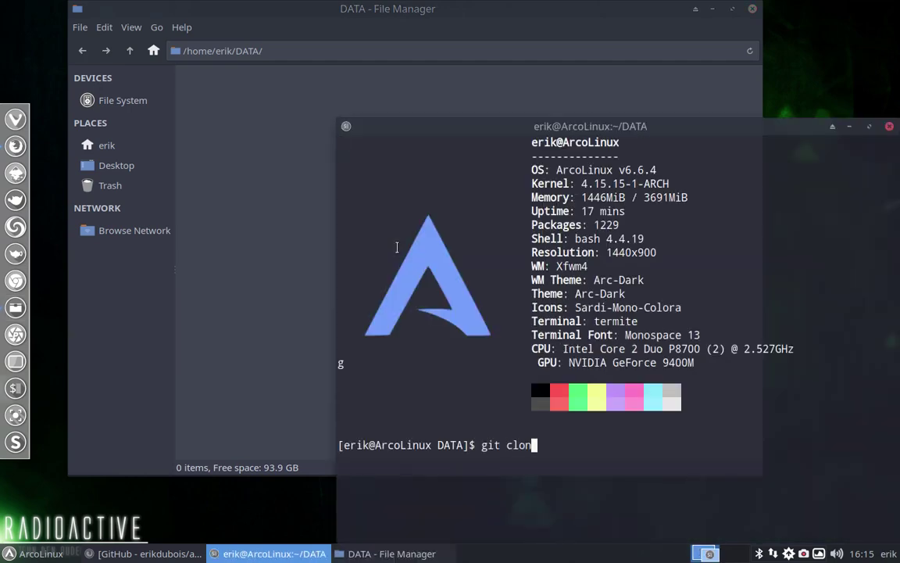
{"action": "type", "text": "e "}
{"action": "type", "text": "https://github.com/erikdubois/arcolinux-nemesis.git"}
{"action": "key", "text": "Return"}
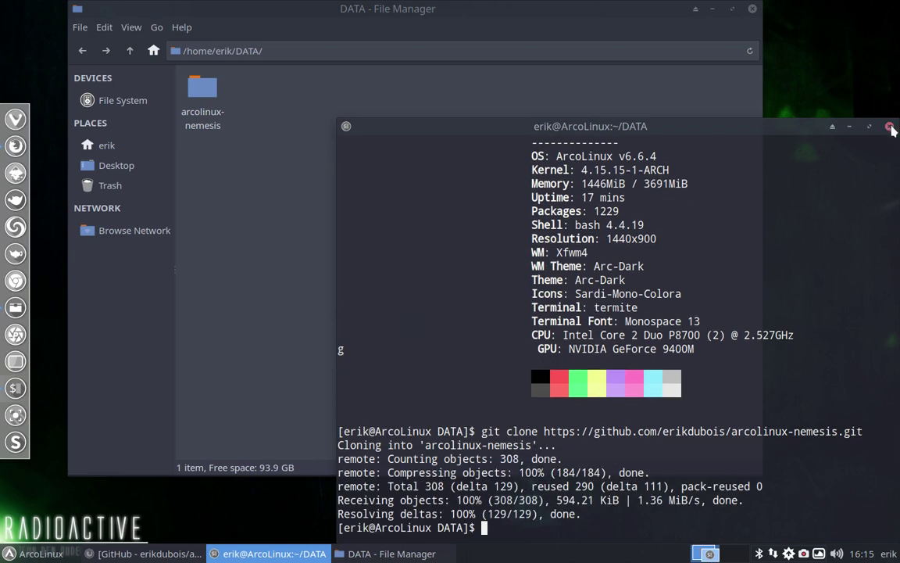
{"action": "left_click", "coordinate": [890, 127]}
{"action": "double_click", "coordinate": [208, 90]}
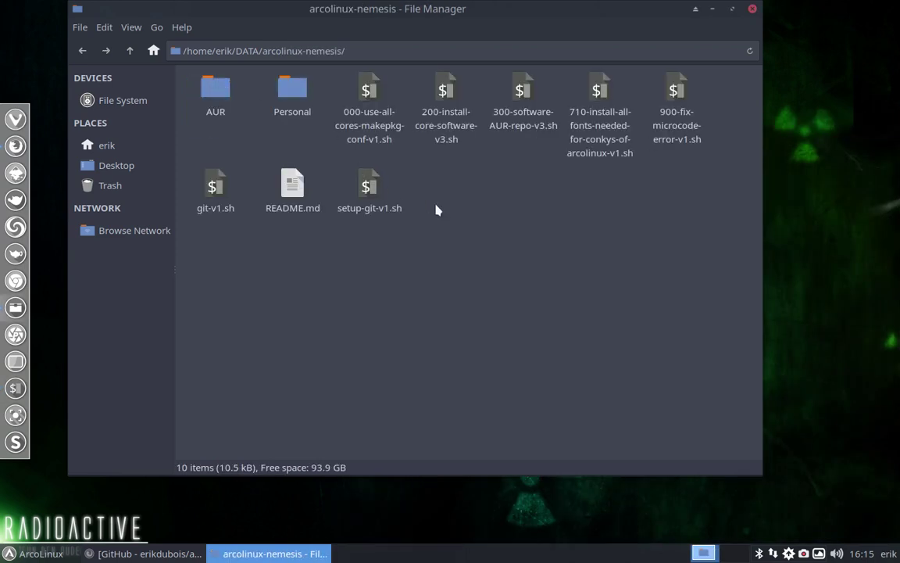
- Run ./000-use-all-cores-makepkg-conf-v1.sh from a terminal in arcolinux-nemesis, entering the sudo password
{"action": "right_click", "coordinate": [477, 208]}
{"action": "left_click", "coordinate": [551, 295]}
{"action": "type", "text": "./"}
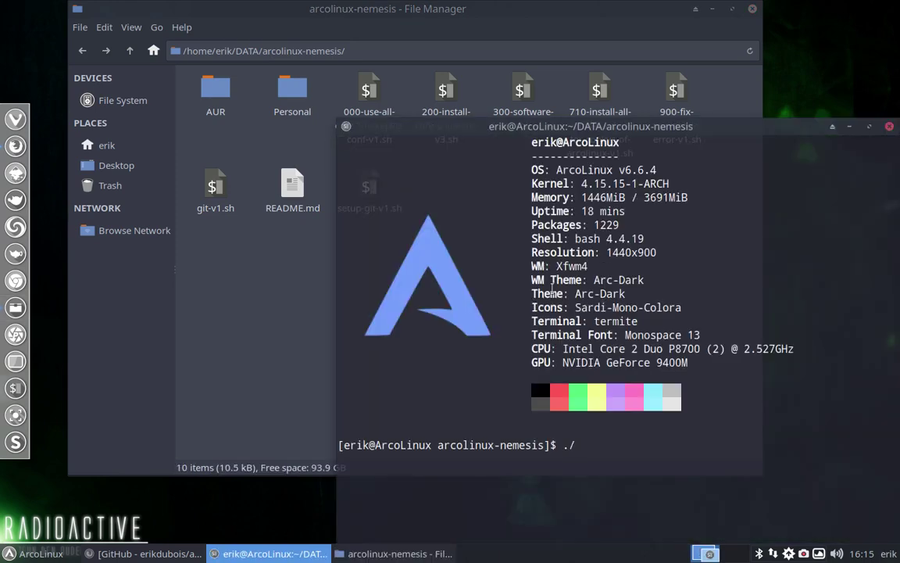
{"action": "type", "text": "00"}
{"action": "key", "text": "Tab"}
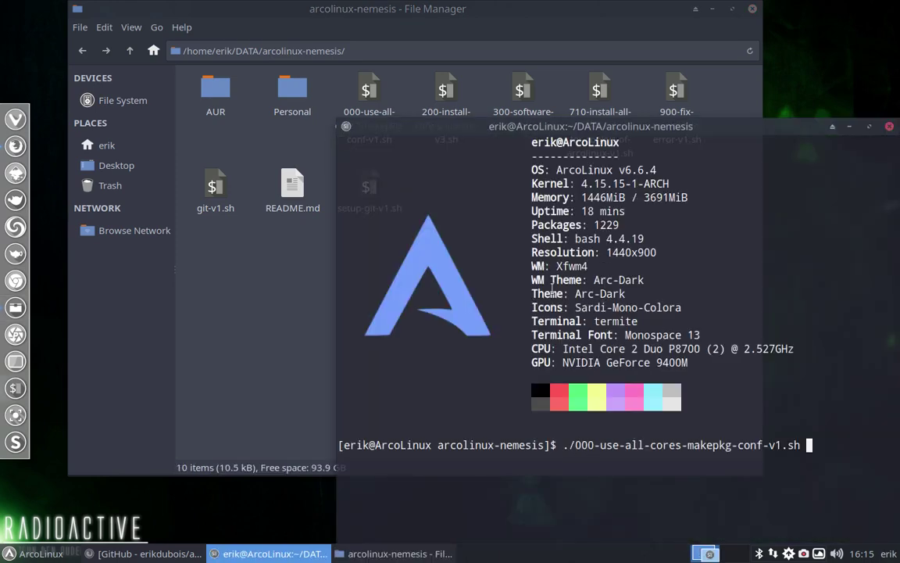
{"action": "key", "text": "Return"}
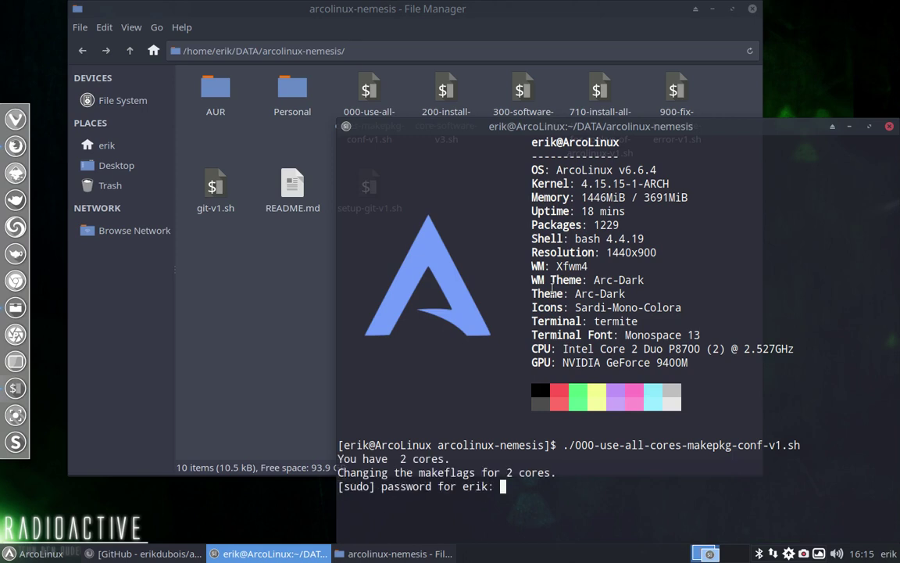
{"action": "key", "text": "Return"}
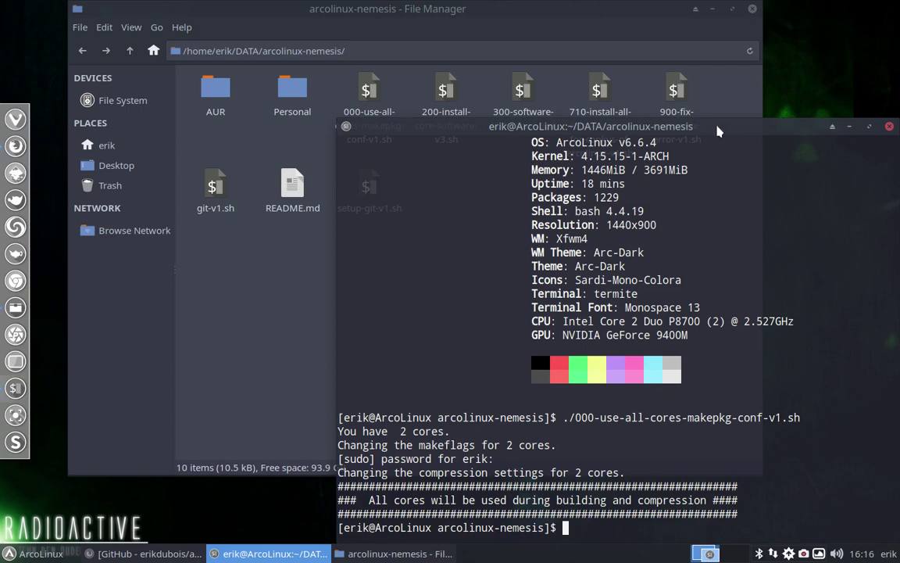
- Tile the file manager on the left half and the terminal on the right half
{"action": "left_click_drag", "start_coordinate": [723, 130], "coordinate": [659, 122]}
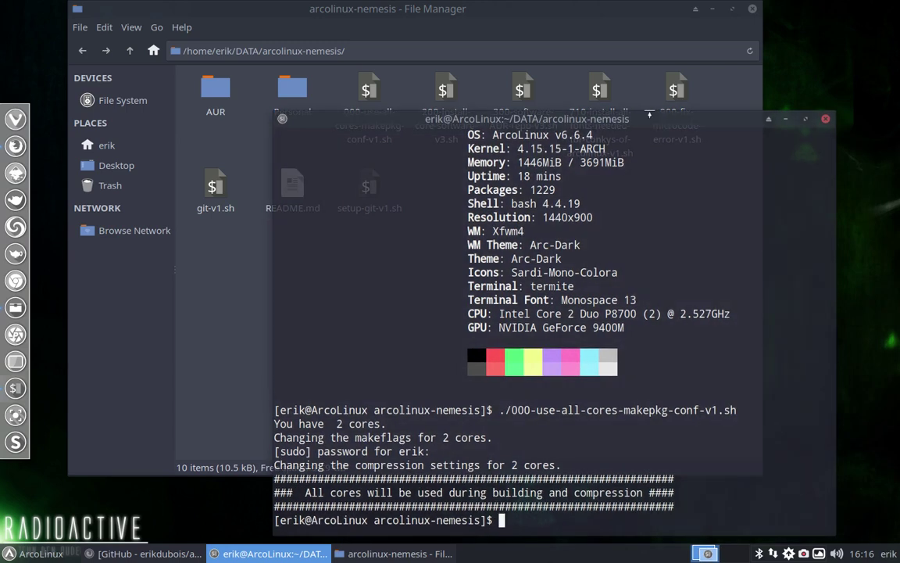
{"action": "left_click_drag", "start_coordinate": [649, 115], "coordinate": [648, 148]}
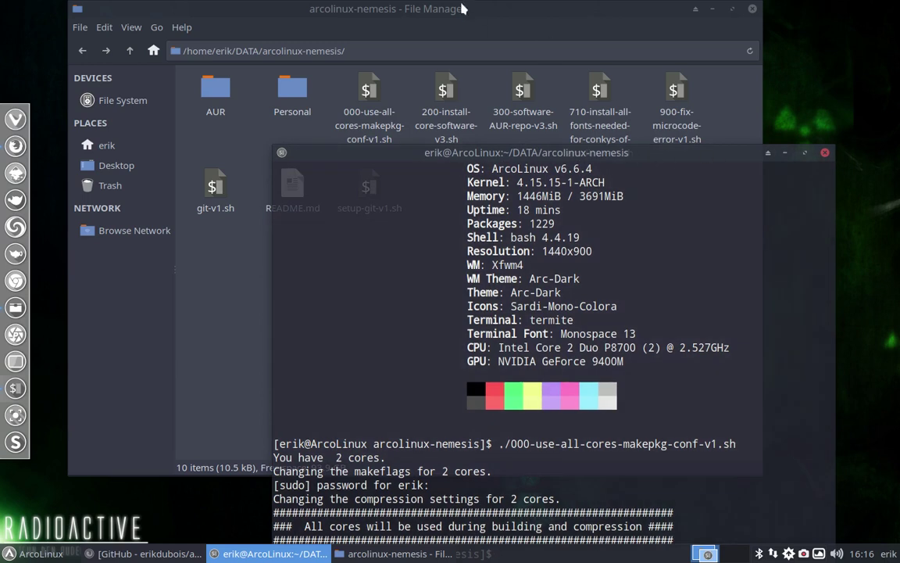
{"action": "left_click_drag", "start_coordinate": [418, 8], "coordinate": [2, 195]}
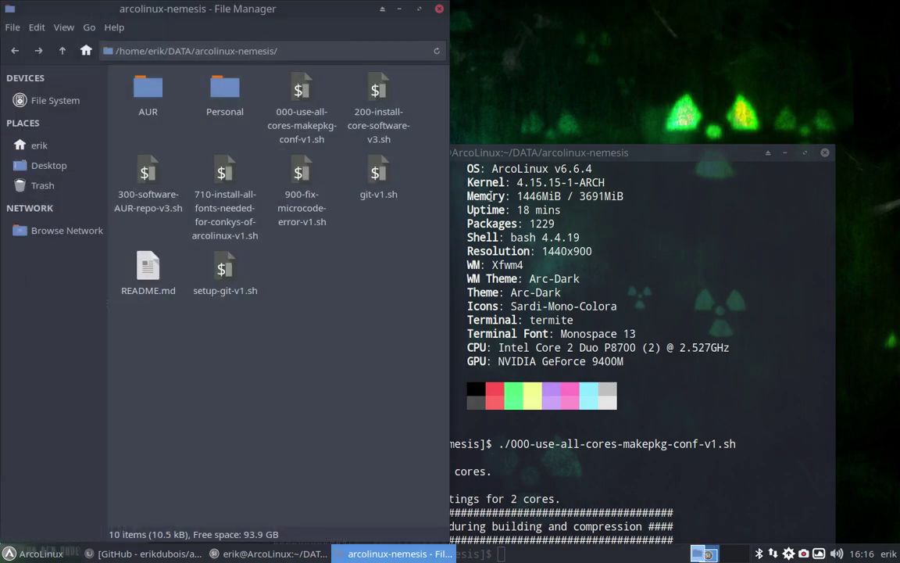
{"action": "left_click_drag", "start_coordinate": [594, 152], "coordinate": [899, 234]}
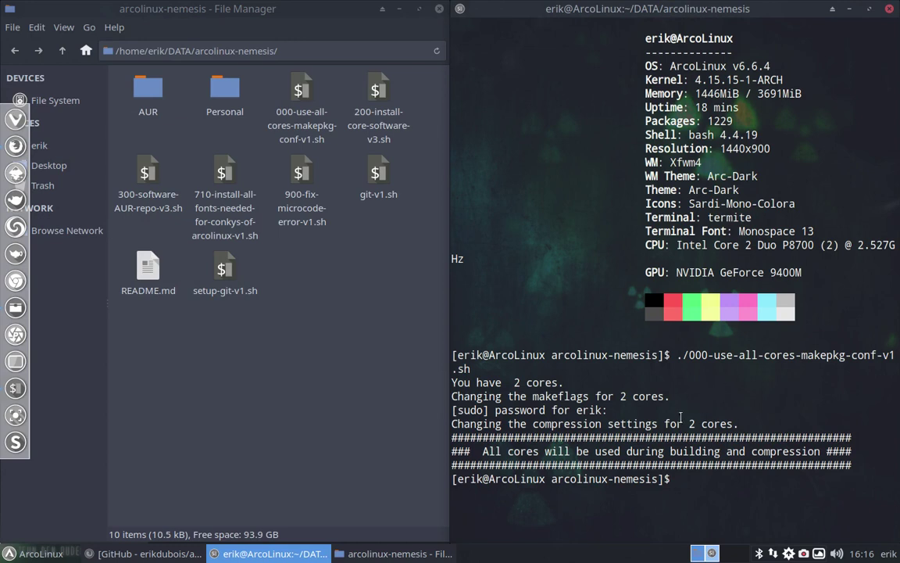
- Run ./200-install-core-software-v3.sh to install the core software
{"action": "type", "text": "./"}
{"action": "type", "text": "2àà"}
{"action": "key", "text": "BackSpace"}
{"action": "key", "text": "BackSpace"}
{"action": "key", "text": "BackSpace"}
{"action": "type", "text": "20"}
{"action": "key", "text": "Tab"}
{"action": "key", "text": "Return"}
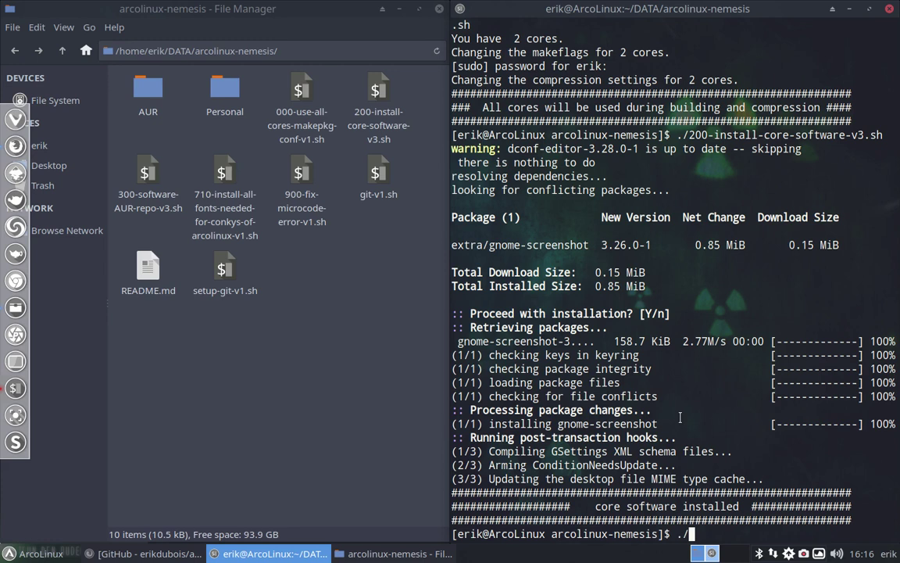
- Run ./300-software-AUR-repo-v3.sh to start building the AUR software
{"action": "type", "text": "./3à"}
{"action": "key", "text": "BackSpace"}
{"action": "type", "text": "00"}
{"action": "key", "text": "Tab"}
{"action": "key", "text": "Return"}
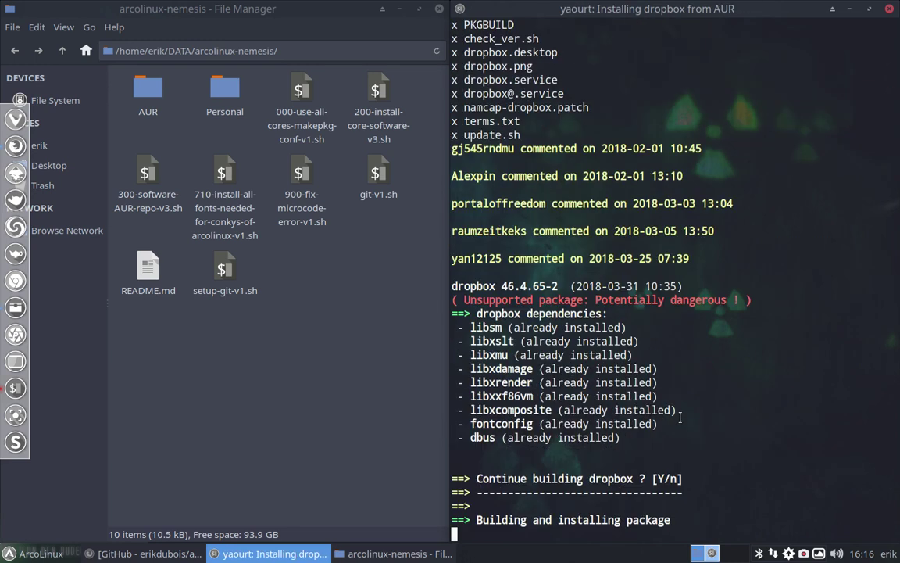
{"action": "left_click", "coordinate": [35, 553]}
{"action": "type", "text": "d"}
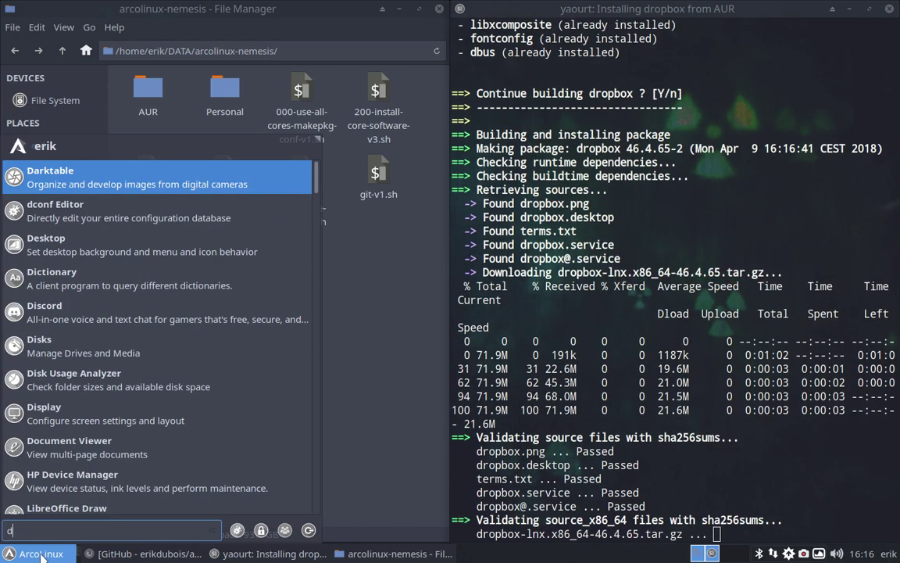
{"action": "type", "text": "s"}
{"action": "key", "text": "BackSpace"}
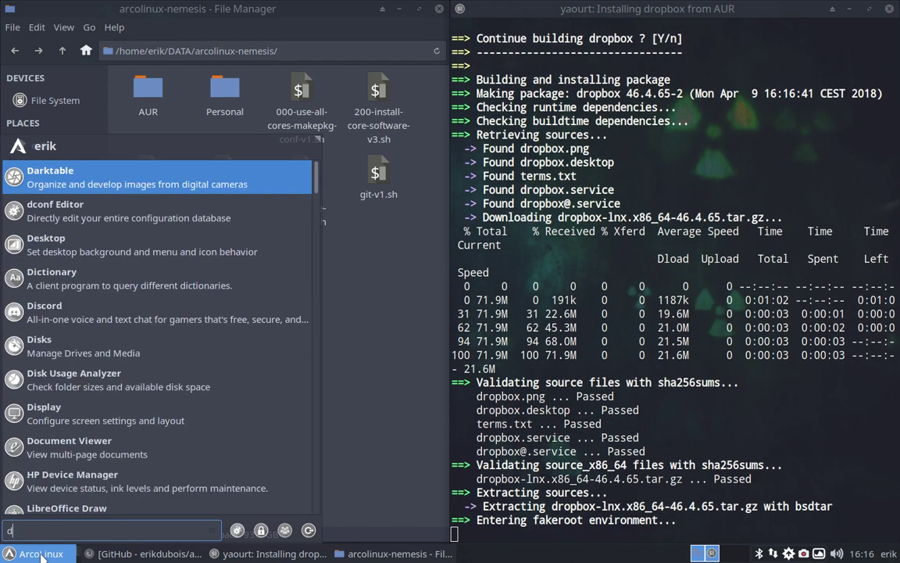
{"action": "key", "text": "BackSpace"}
{"action": "type", "text": "disco"}
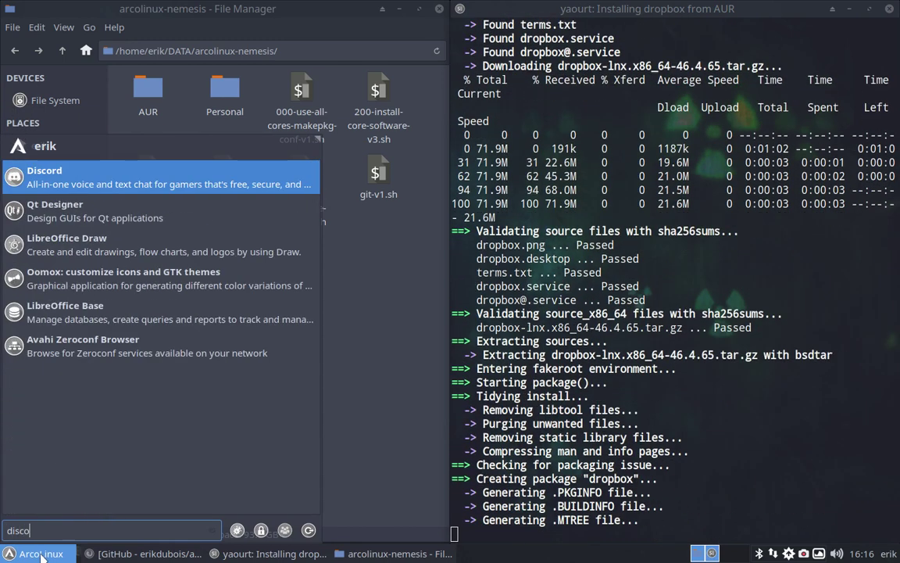
{"action": "key", "text": "Escape"}
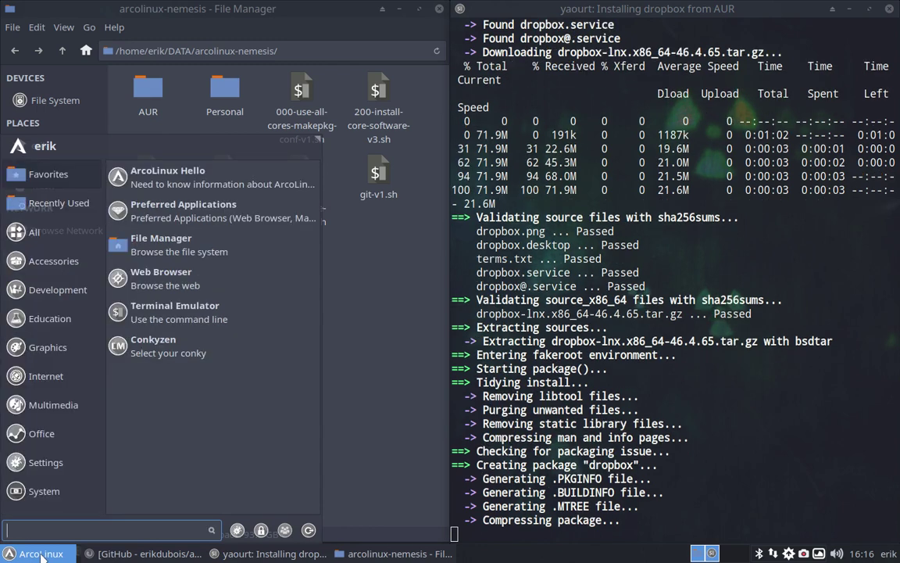
{"action": "left_click", "coordinate": [41, 554]}
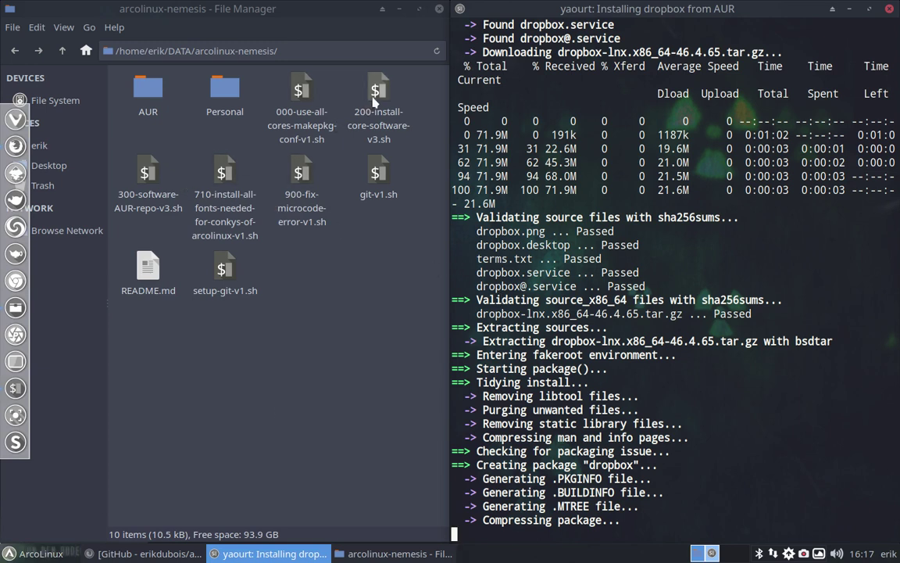
{"action": "left_click", "coordinate": [146, 170]}
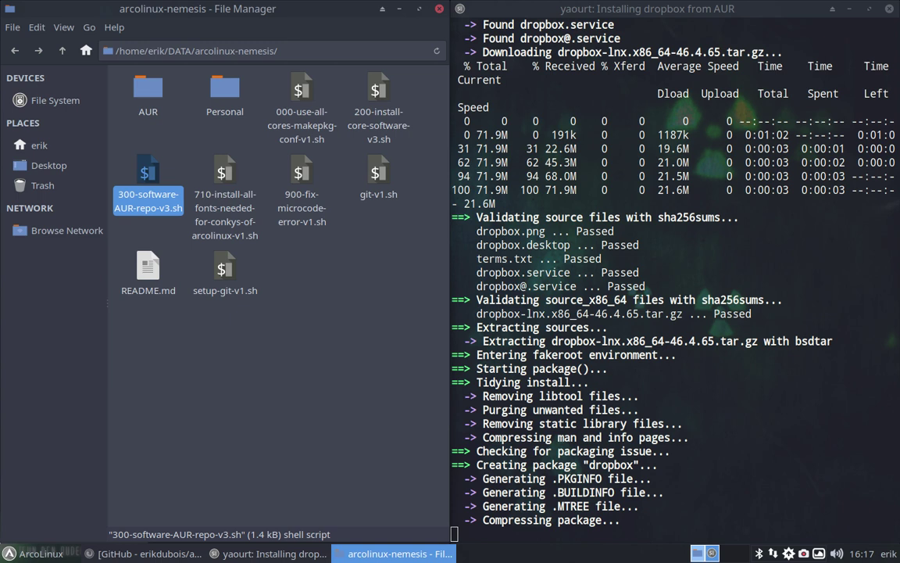
{"action": "key", "text": "Right"}
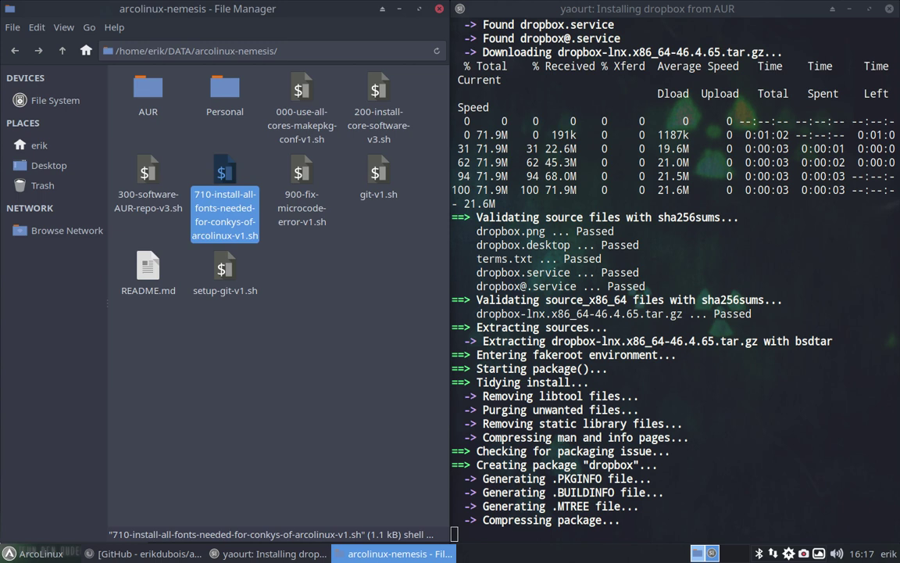
{"action": "right_click", "coordinate": [230, 331]}
{"action": "left_click", "coordinate": [258, 113]}
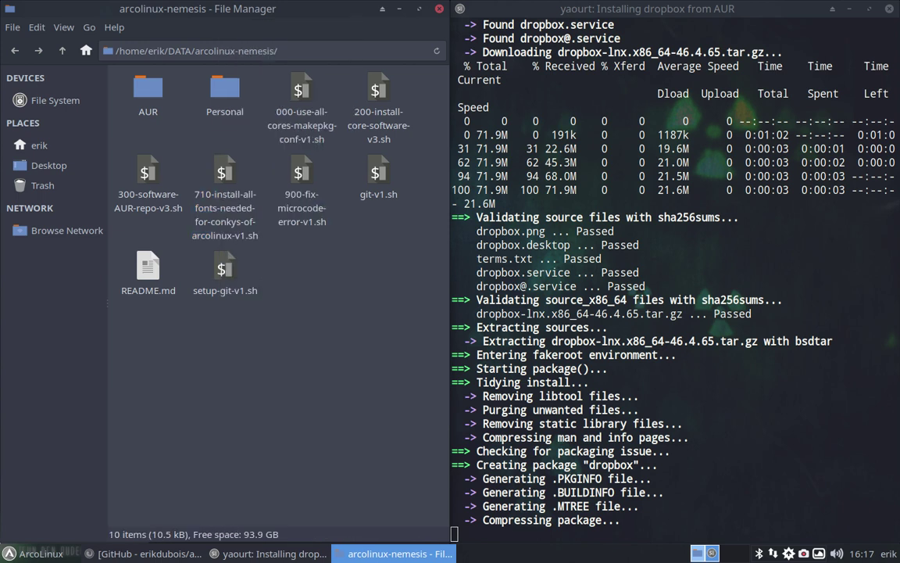
- Open a centred terminal with the ./710 fonts script name completed at the prompt, then launch Atom
{"action": "key", "text": "ctrl+alt+Return"}
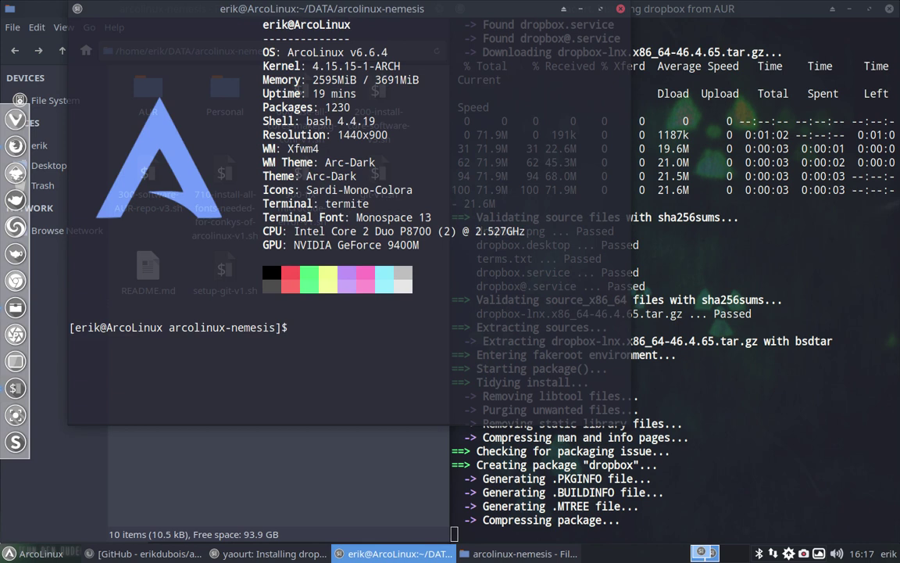
{"action": "left_click_drag", "start_coordinate": [242, 226], "coordinate": [344, 314]}
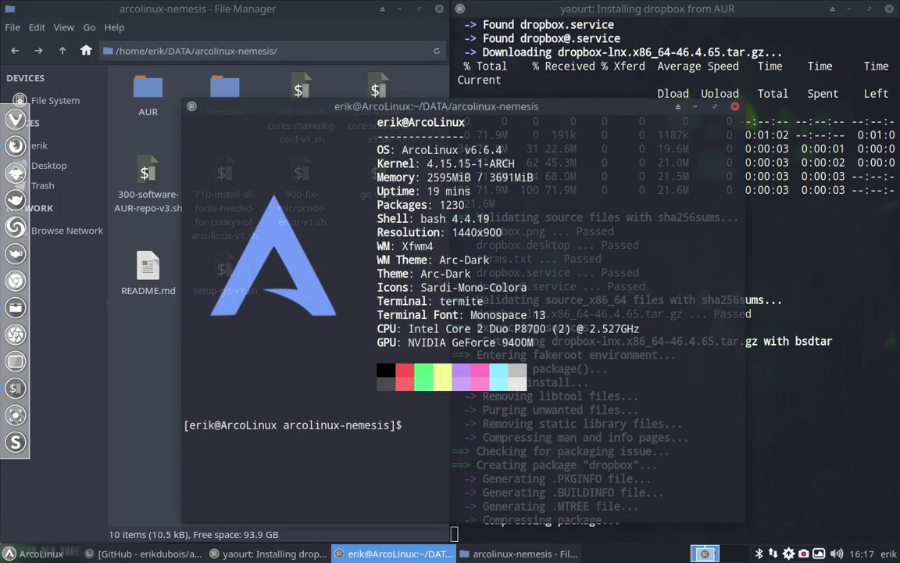
{"action": "type", "text": "./7"}
{"action": "type", "text": "10"}
{"action": "key", "text": "Tab"}
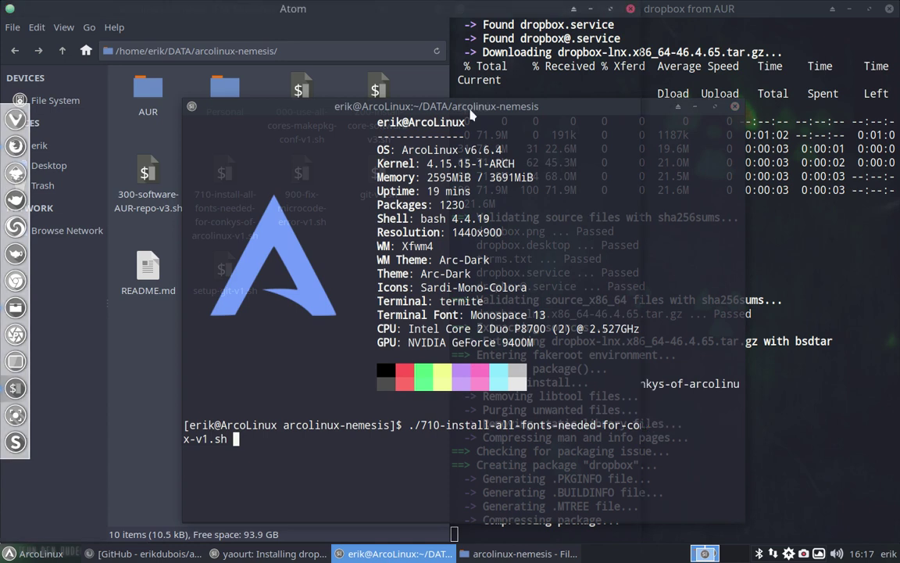
{"action": "key", "text": "super+F1"}
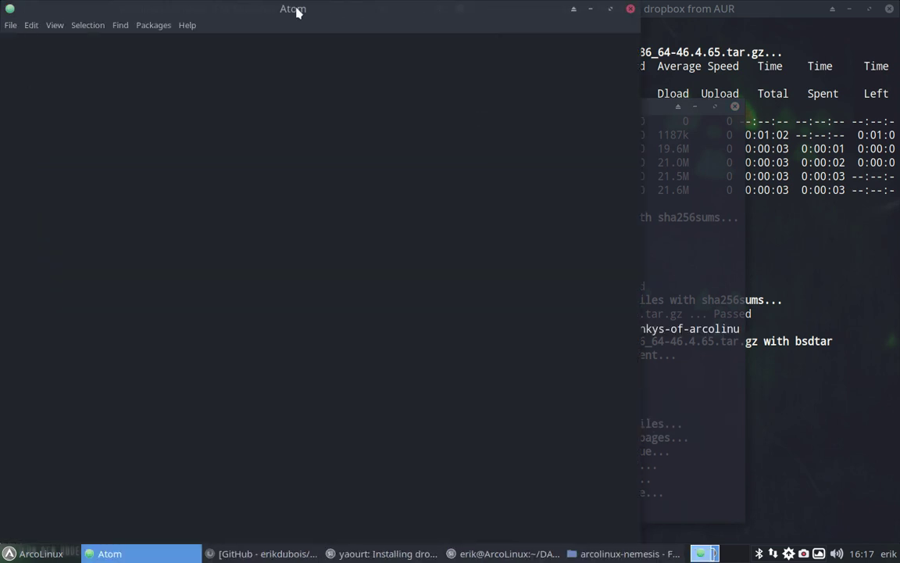
- Move Atom aside and close the Welcome, Telemetry Consent and Welcome Guide tabs
{"action": "left_click_drag", "start_coordinate": [296, 11], "coordinate": [415, 391]}
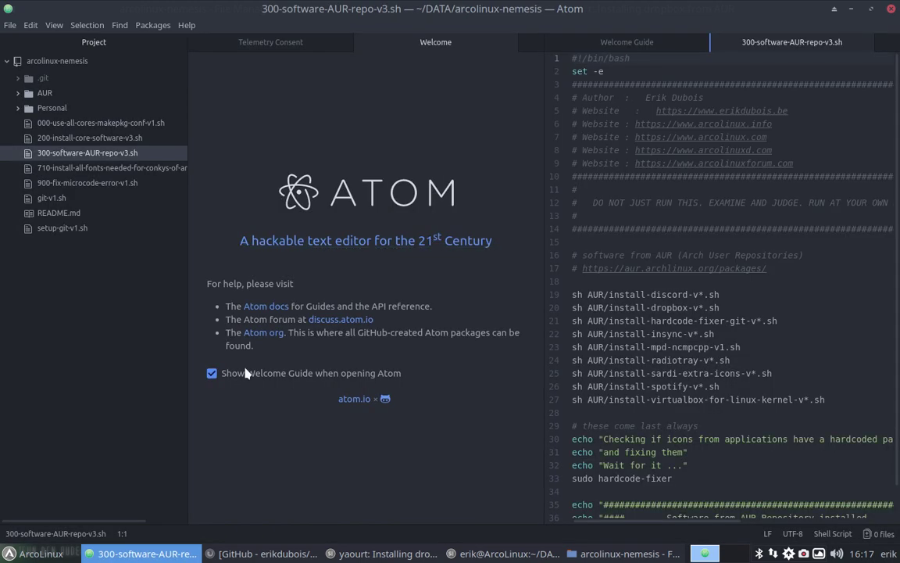
{"action": "left_click", "coordinate": [508, 42]}
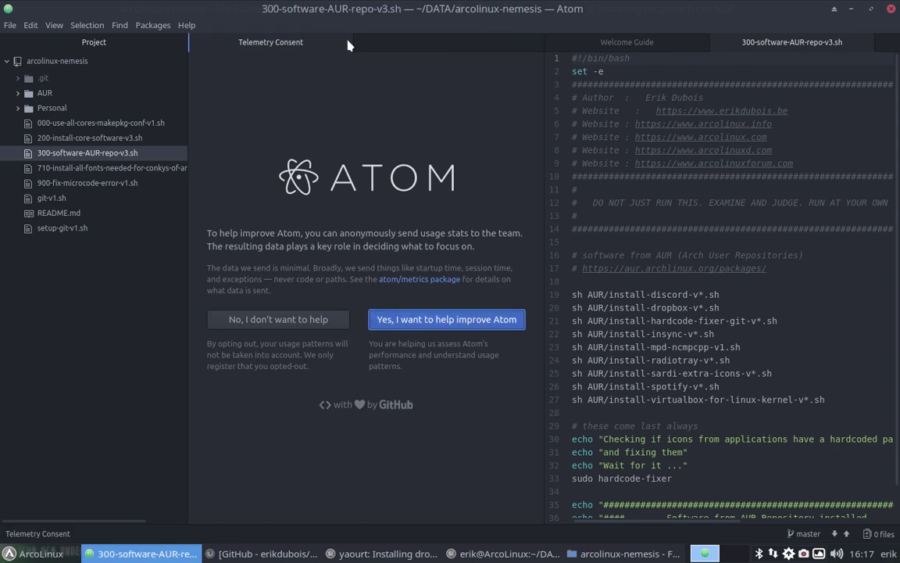
{"action": "left_click", "coordinate": [344, 41]}
{"action": "left_click", "coordinate": [344, 41]}
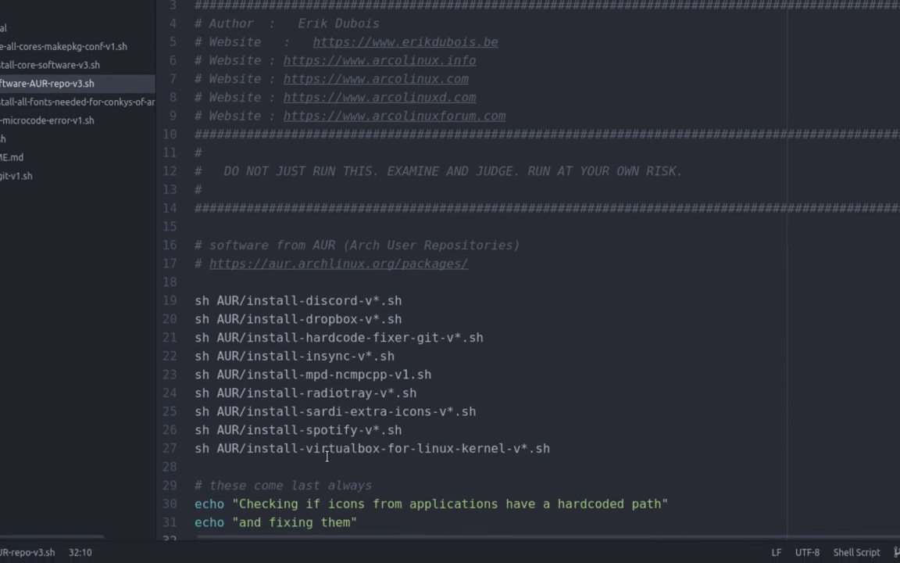
- Scroll the script in Atom and enlarge the editor font two sizes
{"action": "scroll", "coordinate": [326, 458], "scroll_direction": "down", "scroll_amount": 3}
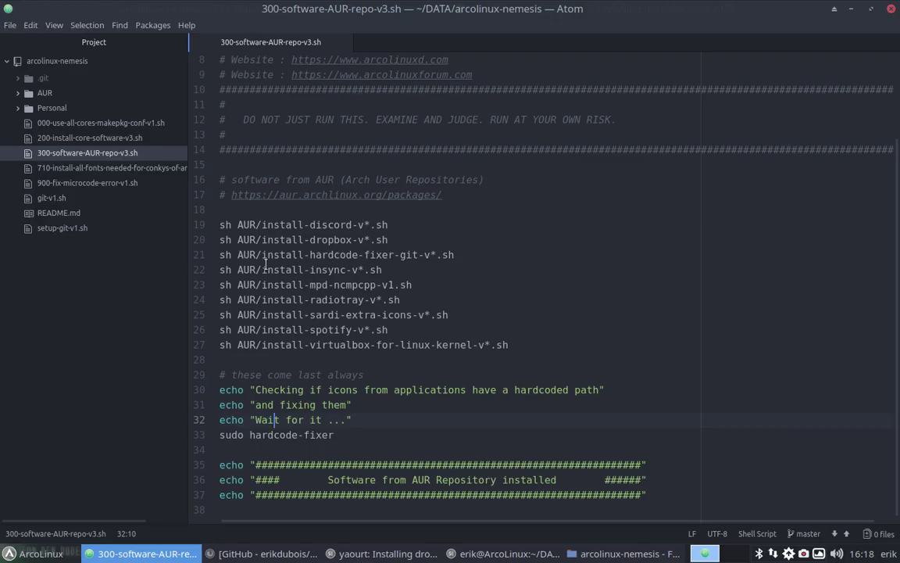
{"action": "scroll", "coordinate": [265, 265], "scroll_direction": "up", "scroll_amount": 3}
{"action": "scroll", "coordinate": [265, 265], "scroll_direction": "down", "scroll_amount": 3}
{"action": "scroll", "coordinate": [265, 265], "scroll_direction": "up", "scroll_amount": 2}
{"action": "scroll", "coordinate": [265, 265], "scroll_direction": "down", "scroll_amount": 2}
{"action": "key", "text": "ctrl+plus"}
{"action": "key", "text": "ctrl+plus"}
{"action": "key", "text": "ctrl+plus"}
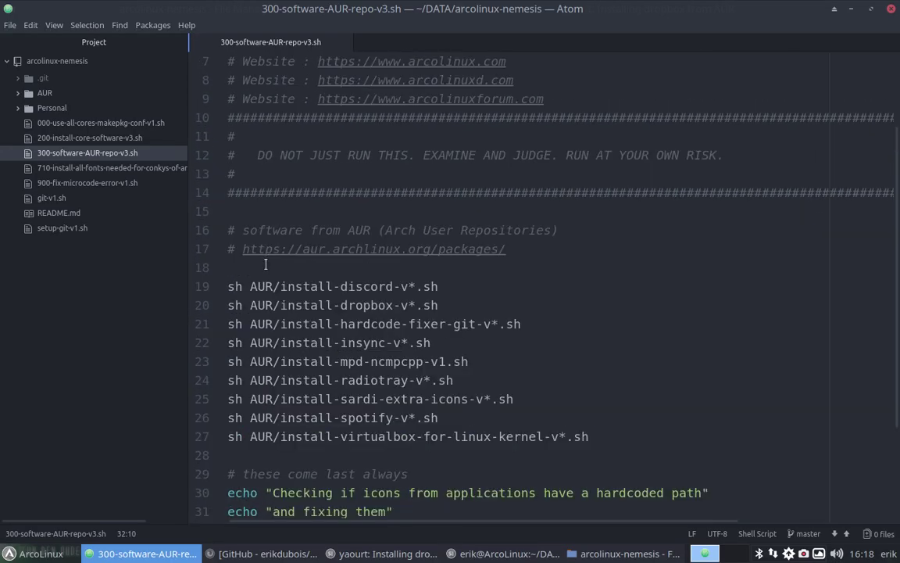
{"action": "key", "text": "ctrl+plus"}
{"action": "key", "text": "ctrl+plus"}
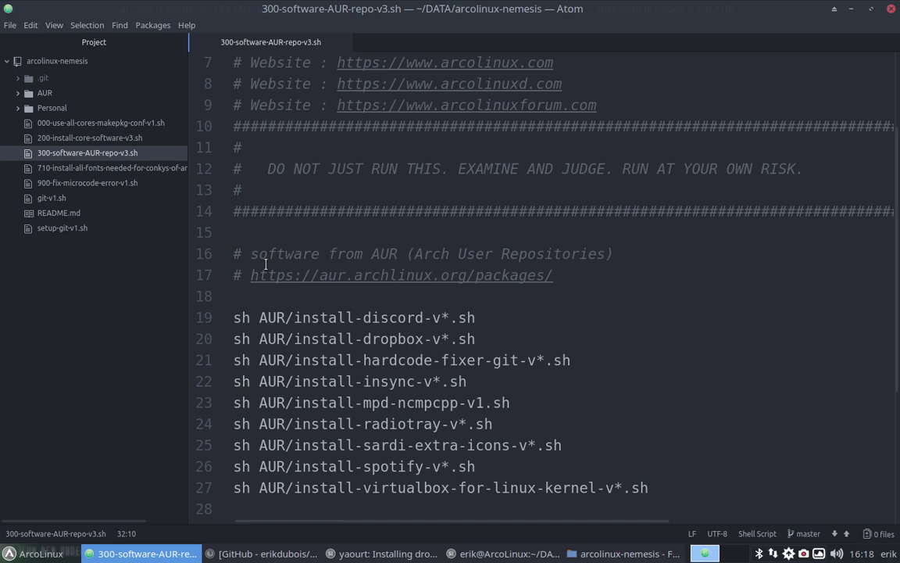
- Read through the AUR install list at the larger size, then quit Atom
{"action": "scroll", "coordinate": [265, 265], "scroll_direction": "right", "scroll_amount": 5}
{"action": "scroll", "coordinate": [265, 265], "scroll_direction": "left", "scroll_amount": 4}
{"action": "scroll", "coordinate": [265, 265], "scroll_direction": "left", "scroll_amount": 1}
{"action": "scroll", "coordinate": [265, 265], "scroll_direction": "down", "scroll_amount": 5}
{"action": "scroll", "coordinate": [265, 264], "scroll_direction": "down", "scroll_amount": 2}
{"action": "scroll", "coordinate": [265, 264], "scroll_direction": "up", "scroll_amount": 8}
{"action": "scroll", "coordinate": [264, 265], "scroll_direction": "down", "scroll_amount": 4}
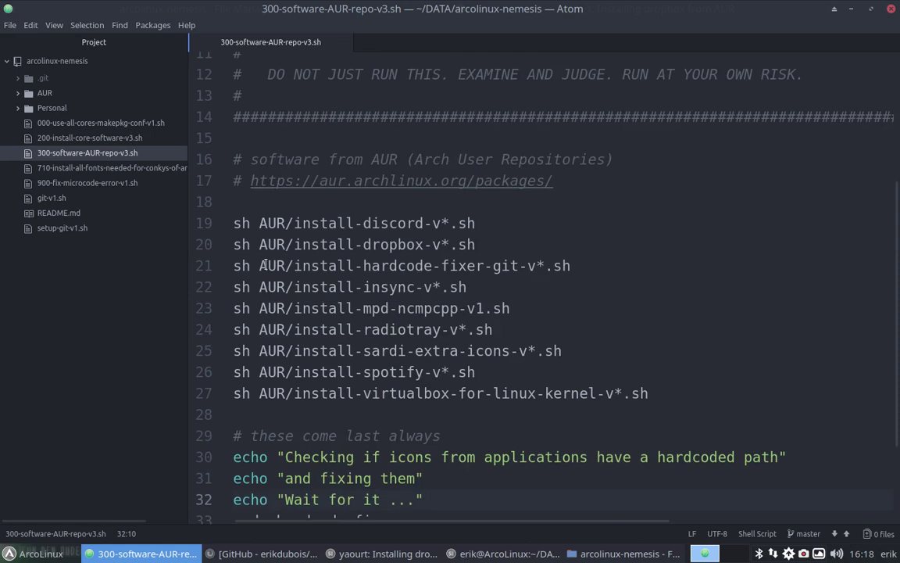
{"action": "scroll", "coordinate": [265, 264], "scroll_direction": "down", "scroll_amount": 3}
{"action": "scroll", "coordinate": [265, 264], "scroll_direction": "up", "scroll_amount": 1}
{"action": "scroll", "coordinate": [265, 264], "scroll_direction": "down", "scroll_amount": 4}
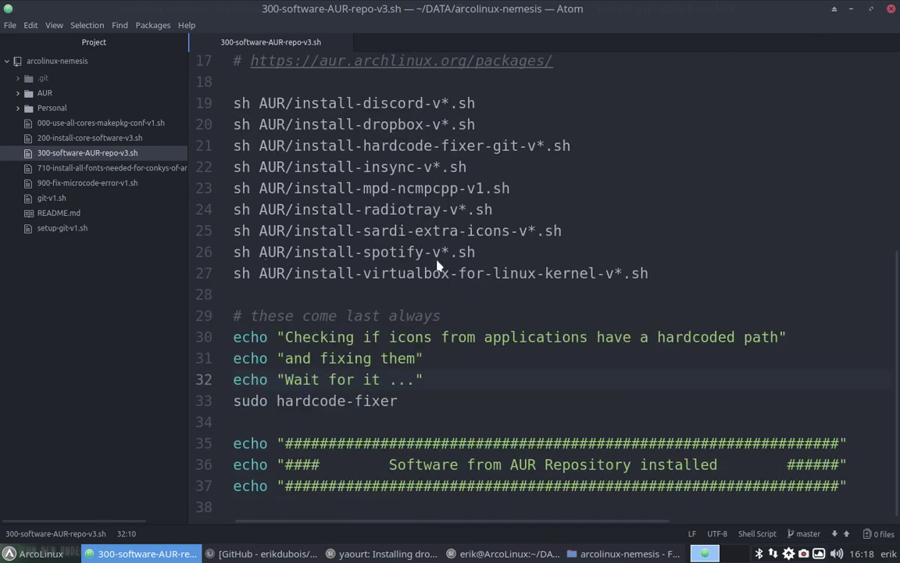
{"action": "key", "text": "ctrl+q"}
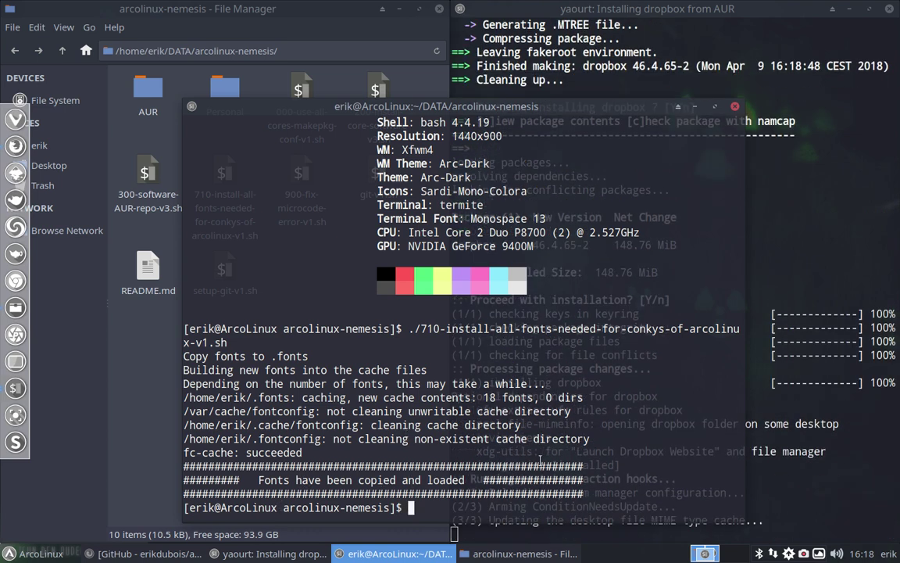
- Close the finished fonts terminal and open a terminal in the Personal folder
{"action": "left_click", "coordinate": [736, 107]}
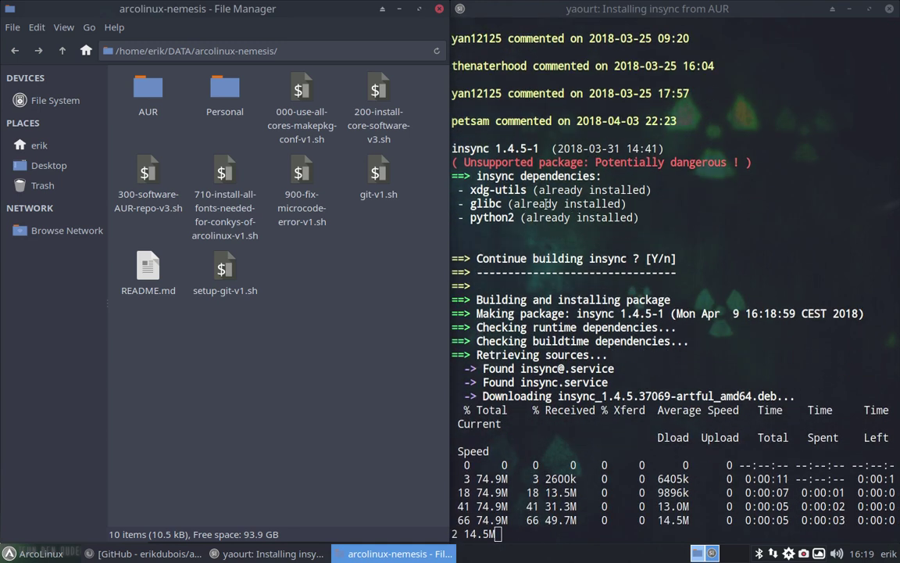
{"action": "left_click", "coordinate": [297, 175]}
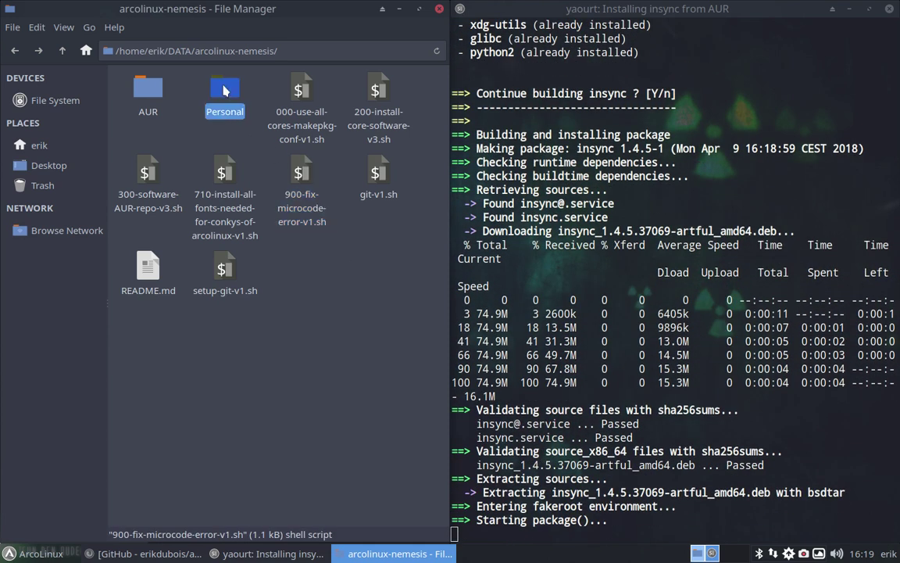
{"action": "double_click", "coordinate": [225, 90]}
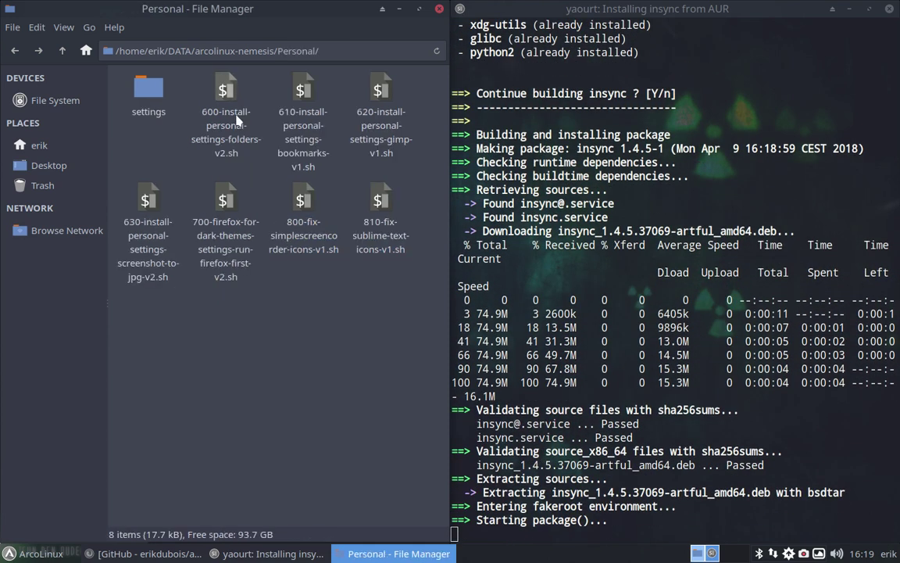
{"action": "right_click", "coordinate": [284, 373]}
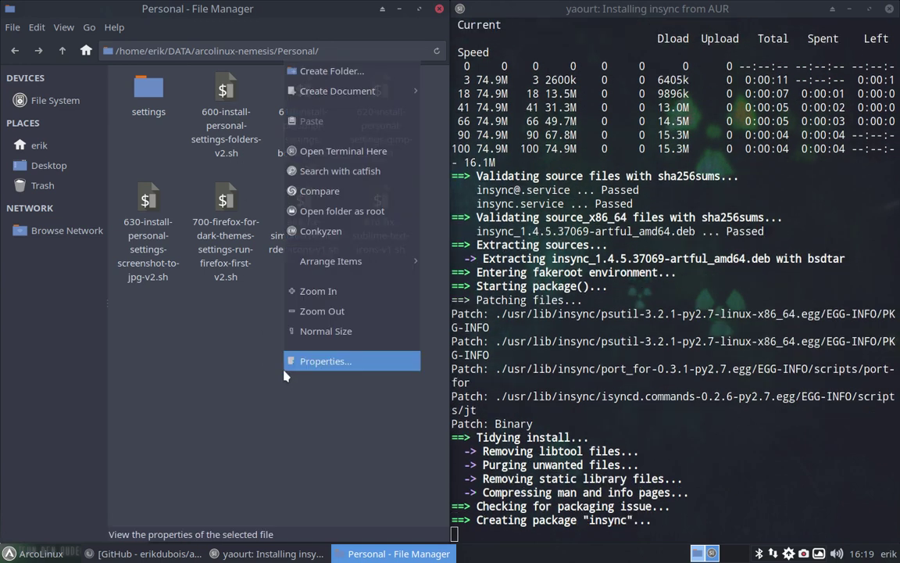
{"action": "left_click", "coordinate": [328, 151]}
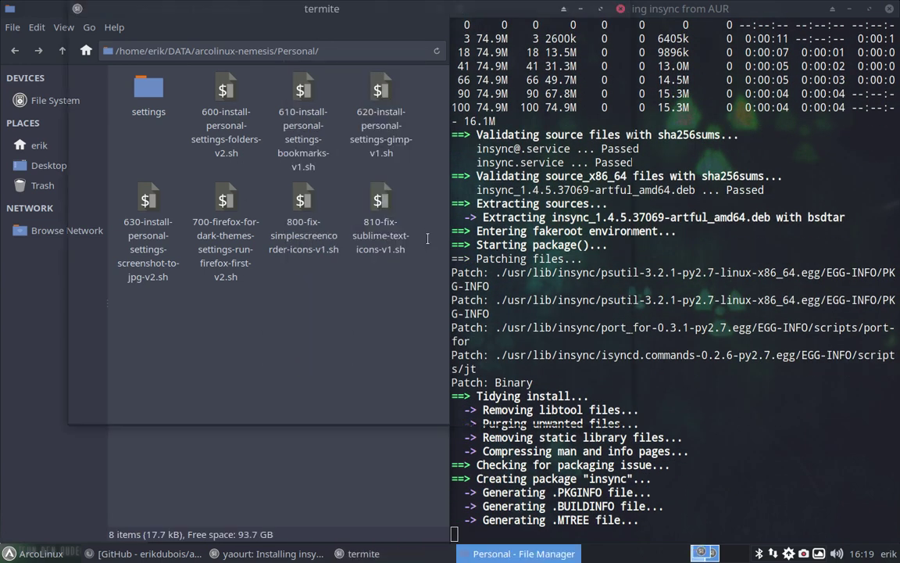
- Run the 600 personal settings folders script and move the terminal aside
{"action": "type", "text": "./"}
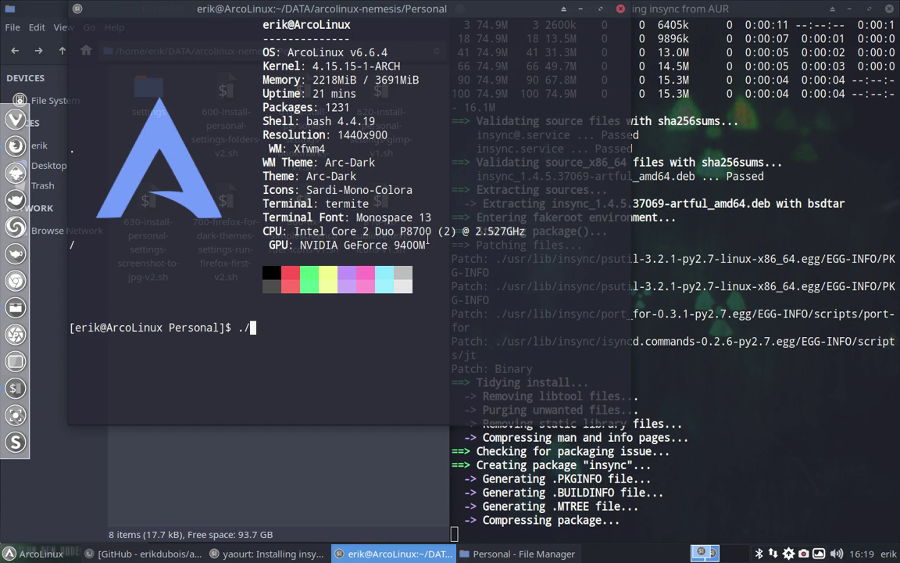
{"action": "type", "text": "600"}
{"action": "key", "text": "Tab"}
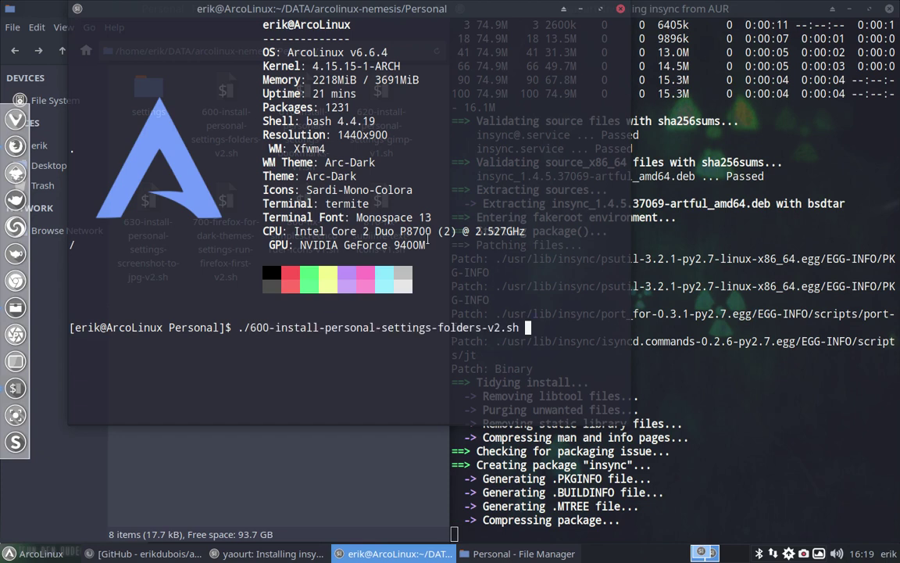
{"action": "key", "text": "Return"}
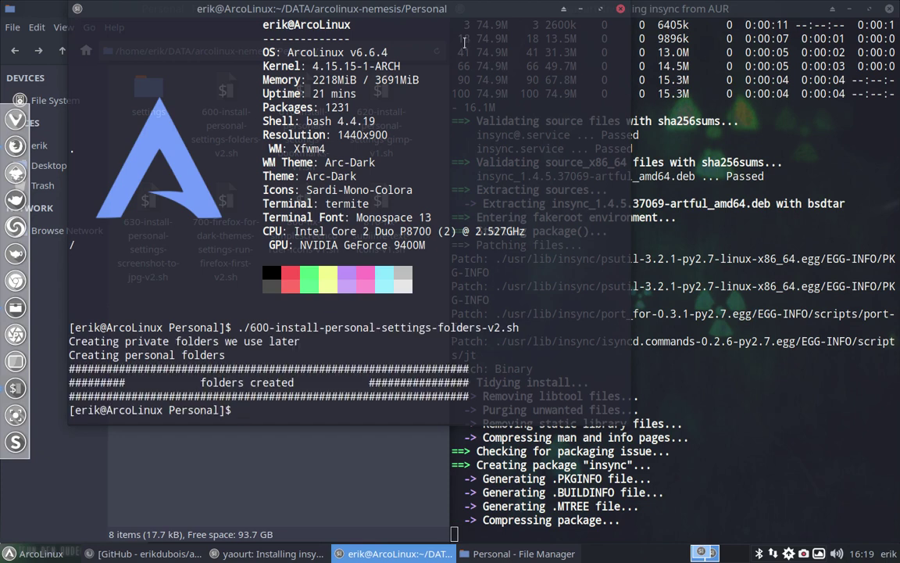
{"action": "left_click_drag", "start_coordinate": [406, 11], "coordinate": [617, 71]}
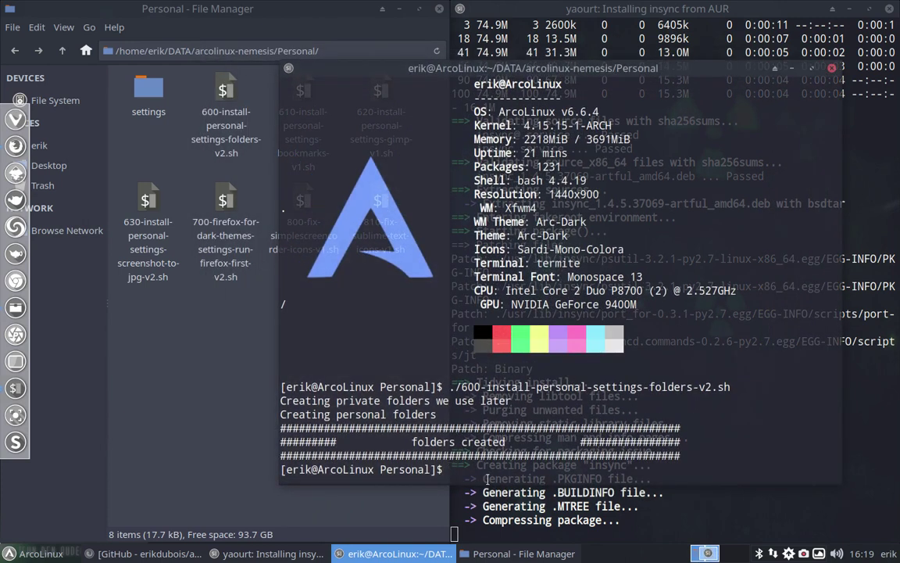
- Run the 610 personal bookmarks script
{"action": "type", "text": "./"}
{"action": "type", "text": "6"}
{"action": "type", "text": "10"}
{"action": "key", "text": "Tab"}
{"action": "key", "text": "Return"}
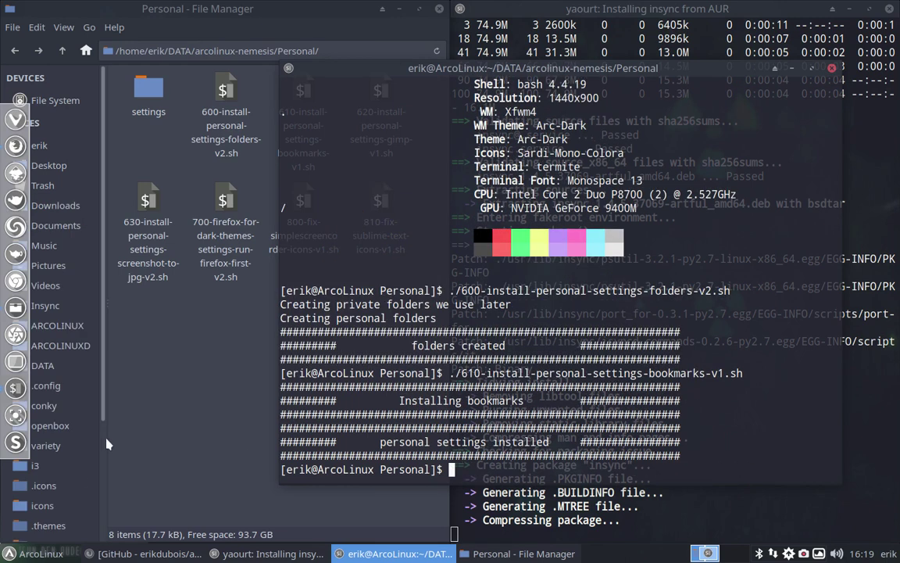
- Browse /tmp and /etc/skel in Thunar with hidden files shown
{"action": "left_click", "coordinate": [95, 378]}
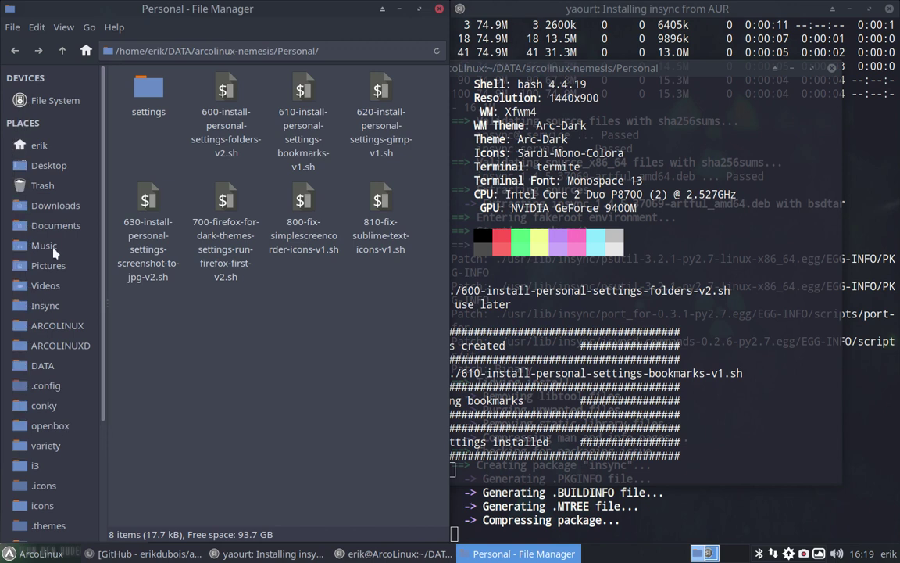
{"action": "scroll", "coordinate": [53, 252], "scroll_direction": "down", "scroll_amount": 5}
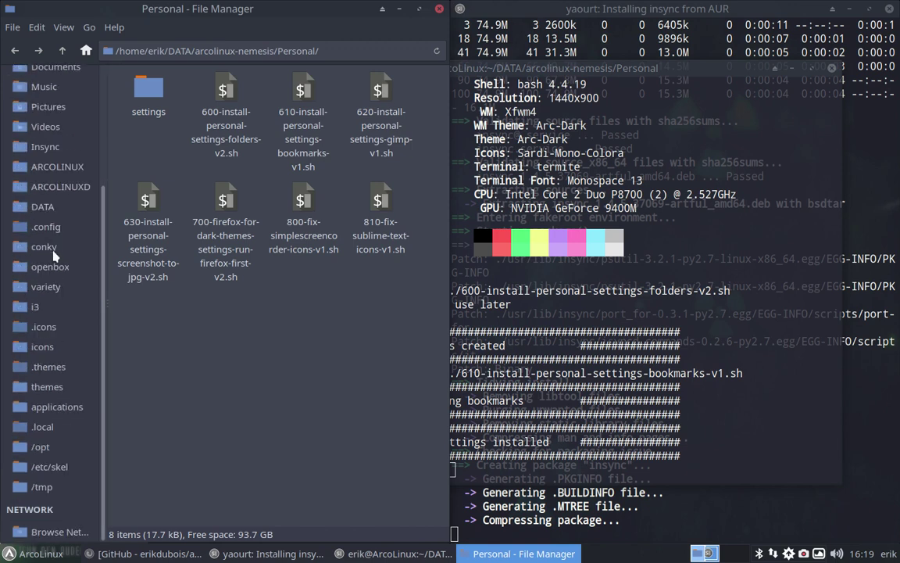
{"action": "left_click", "coordinate": [44, 489]}
{"action": "left_click", "coordinate": [47, 467]}
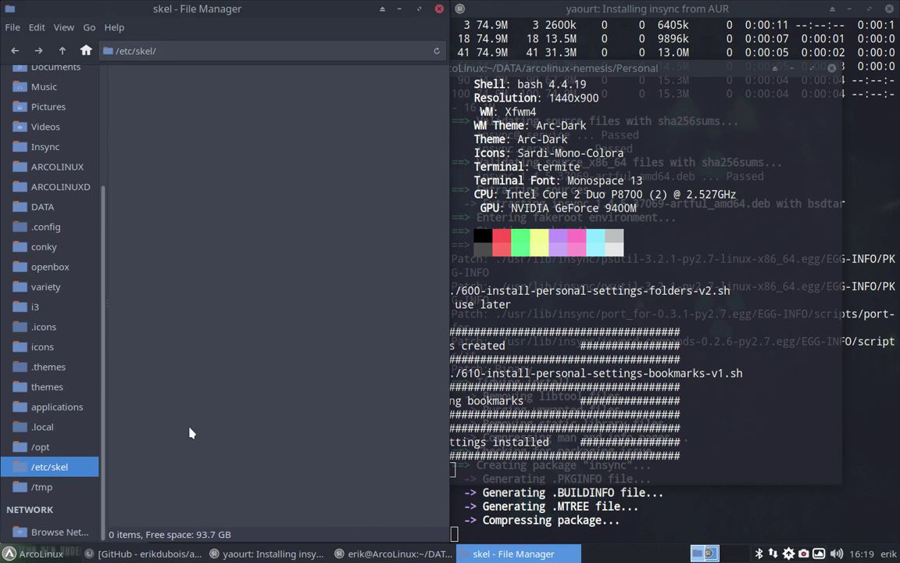
{"action": "key", "text": "ctrl+h"}
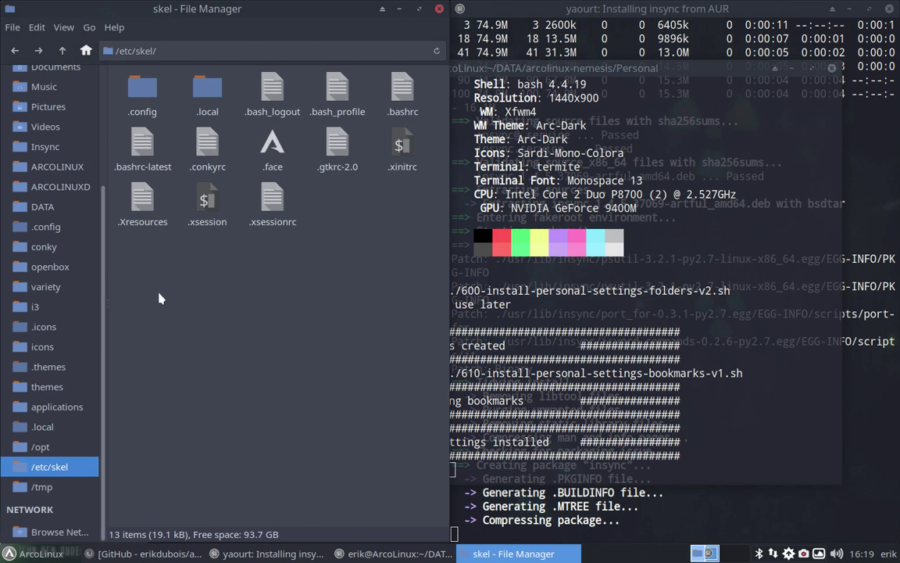
{"action": "left_click_drag", "start_coordinate": [124, 257], "coordinate": [429, 82]}
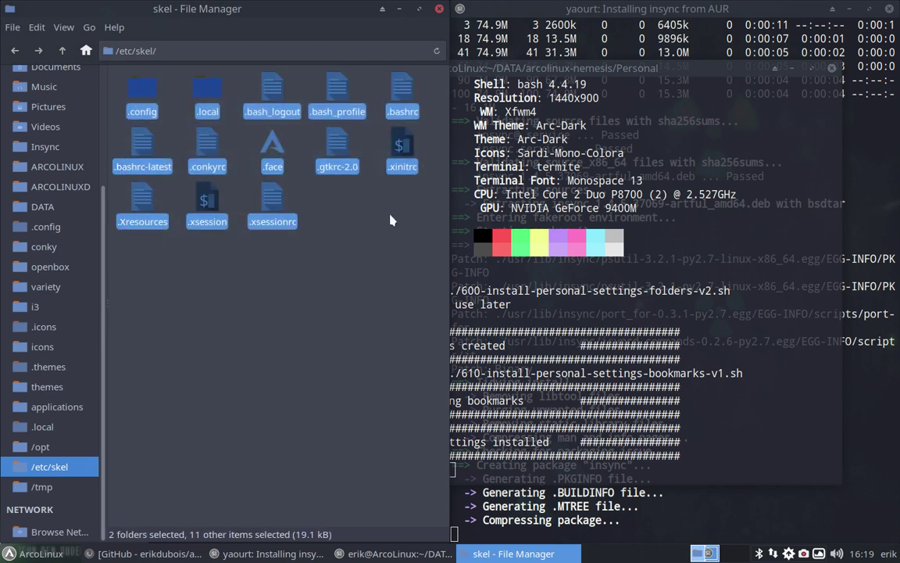
{"action": "left_click", "coordinate": [385, 258]}
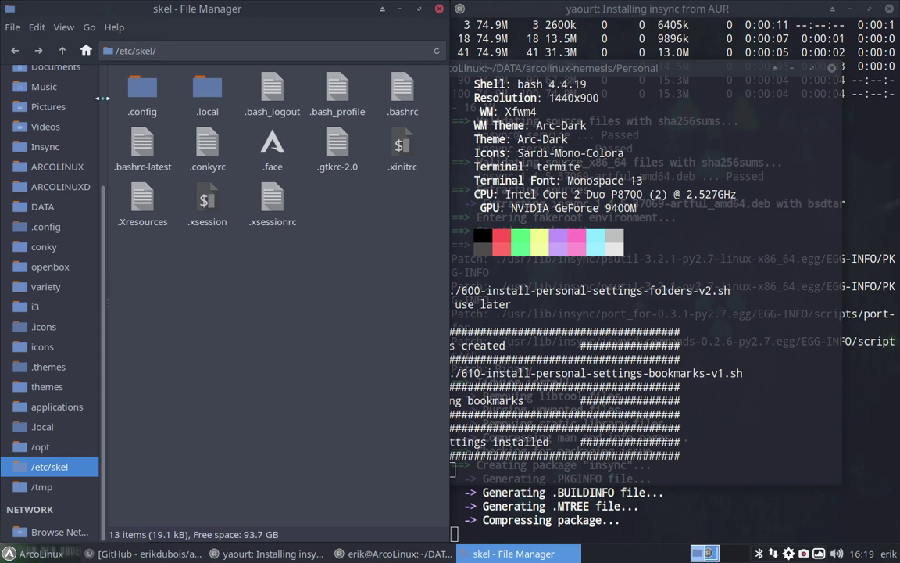
{"action": "left_click", "coordinate": [41, 486]}
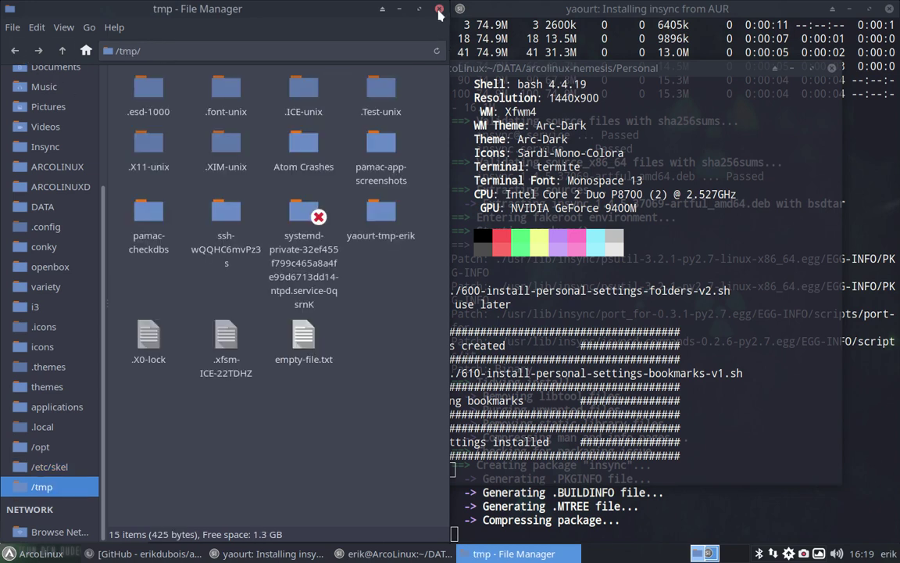
- Back in Personal, inspect the 610, 620, 630, 700, 800 and 810 scripts
{"action": "left_click", "coordinate": [15, 50]}
{"action": "left_click", "coordinate": [15, 50]}
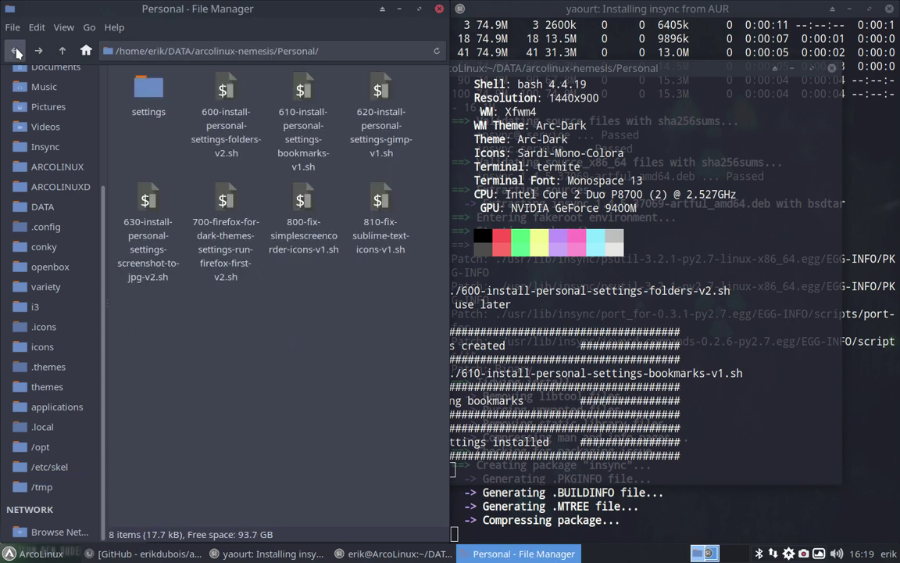
{"action": "left_click", "coordinate": [308, 94]}
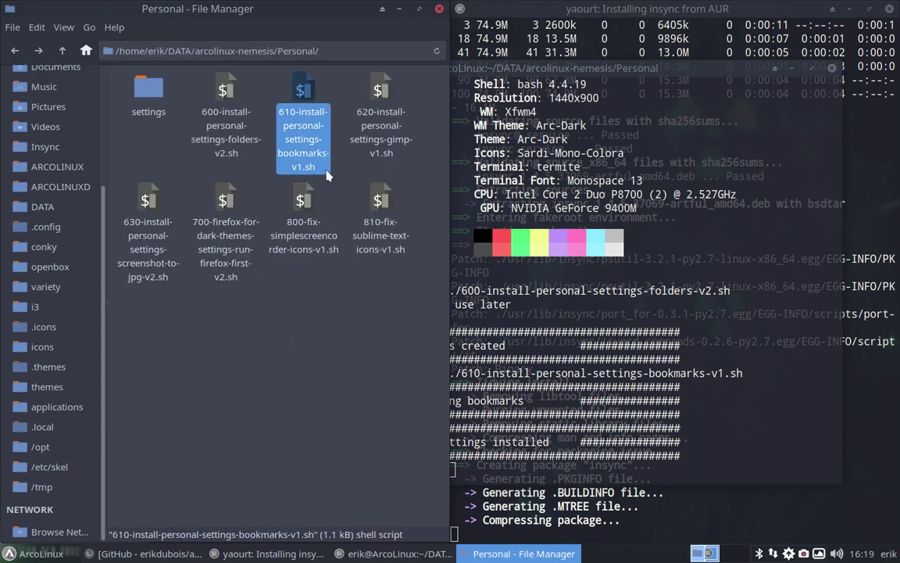
{"action": "left_click", "coordinate": [381, 144]}
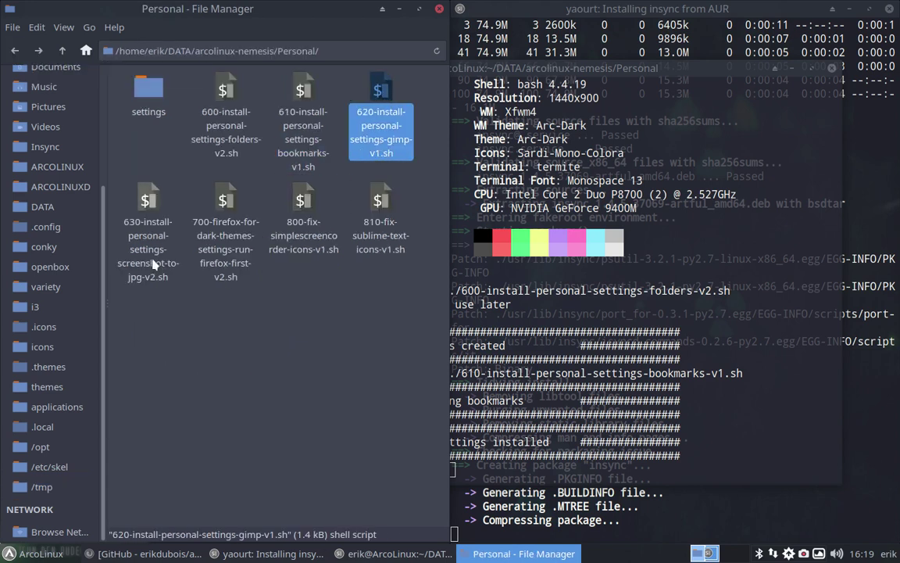
{"action": "left_click", "coordinate": [149, 265]}
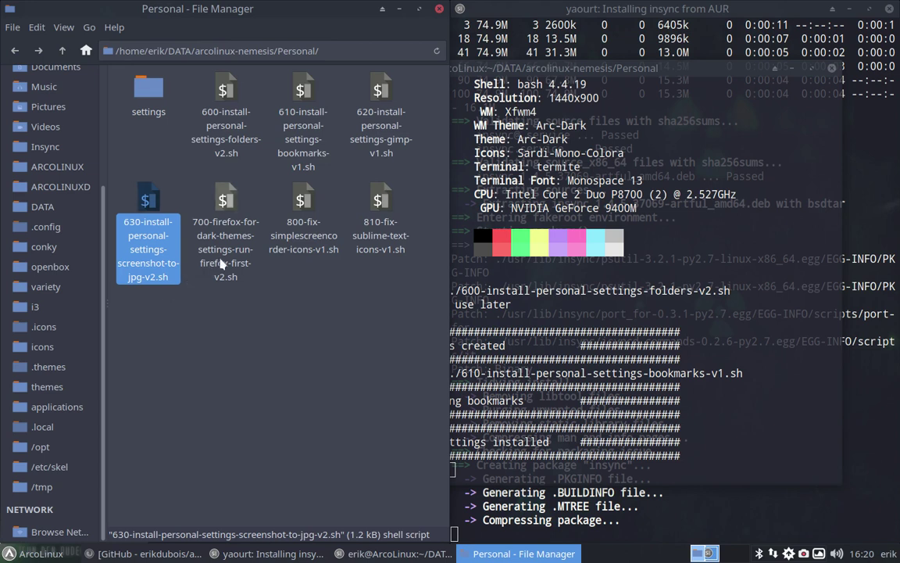
{"action": "left_click", "coordinate": [225, 281]}
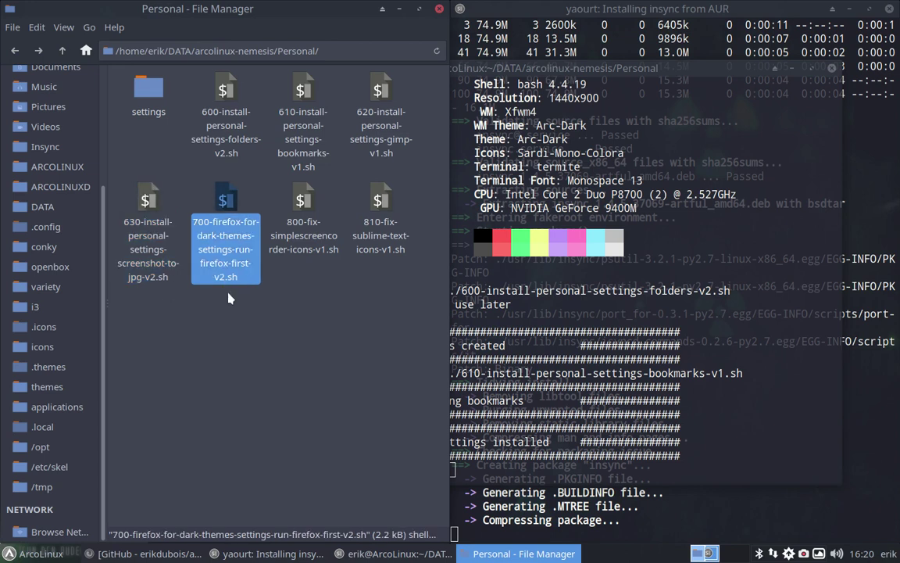
{"action": "left_click", "coordinate": [290, 222]}
{"action": "left_click", "coordinate": [348, 234]}
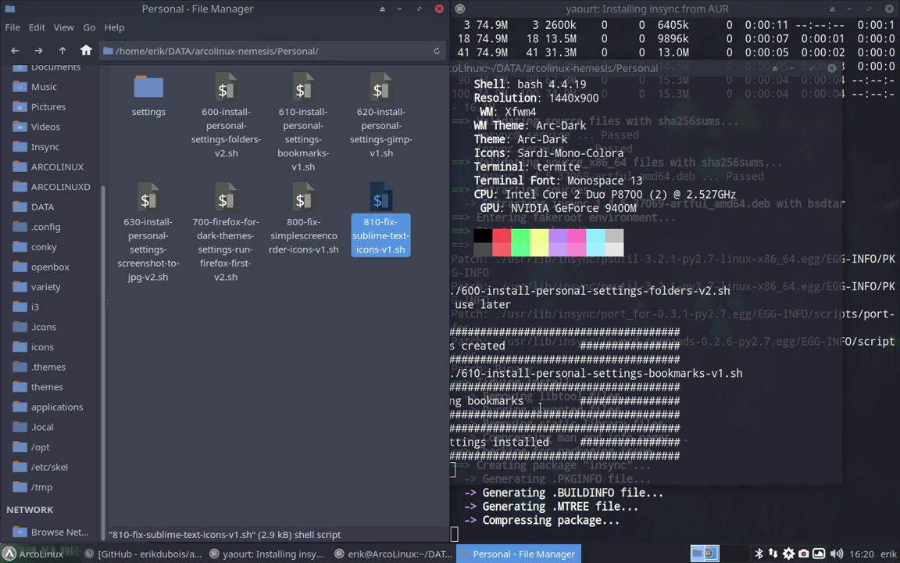
{"action": "left_click", "coordinate": [486, 367]}
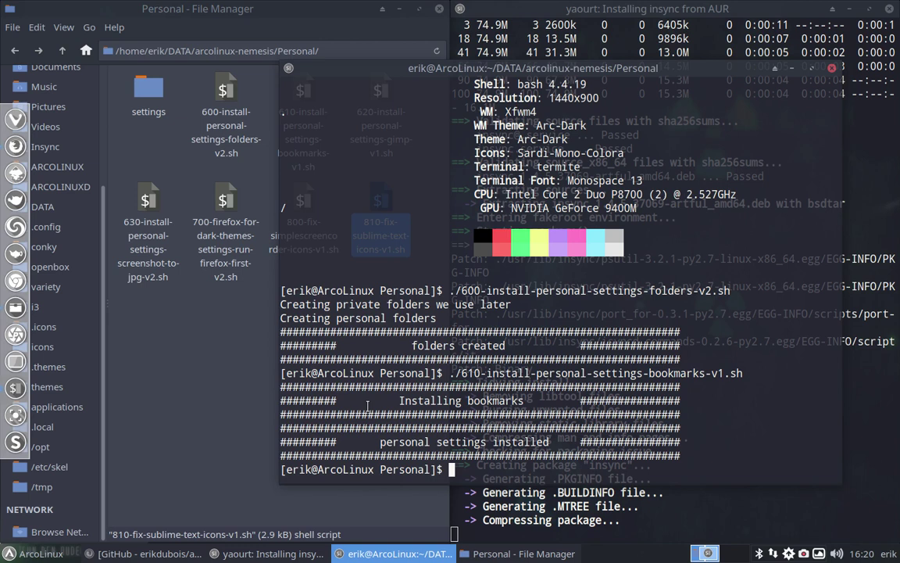
- Run the 620 GIMP and 630 screenshot-to-JPG settings scripts
{"action": "type", "text": "./"}
{"action": "type", "text": "620"}
{"action": "key", "text": "Tab"}
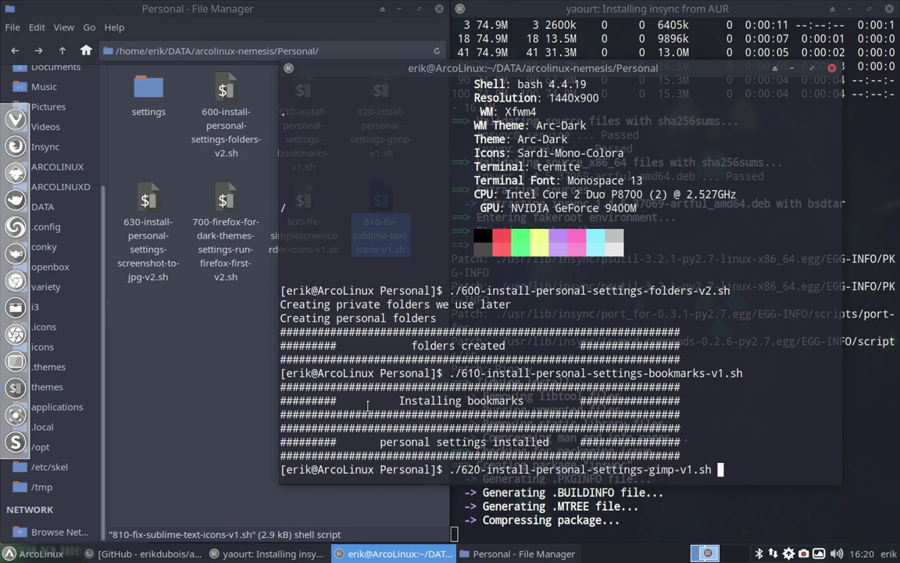
{"action": "key", "text": "Return"}
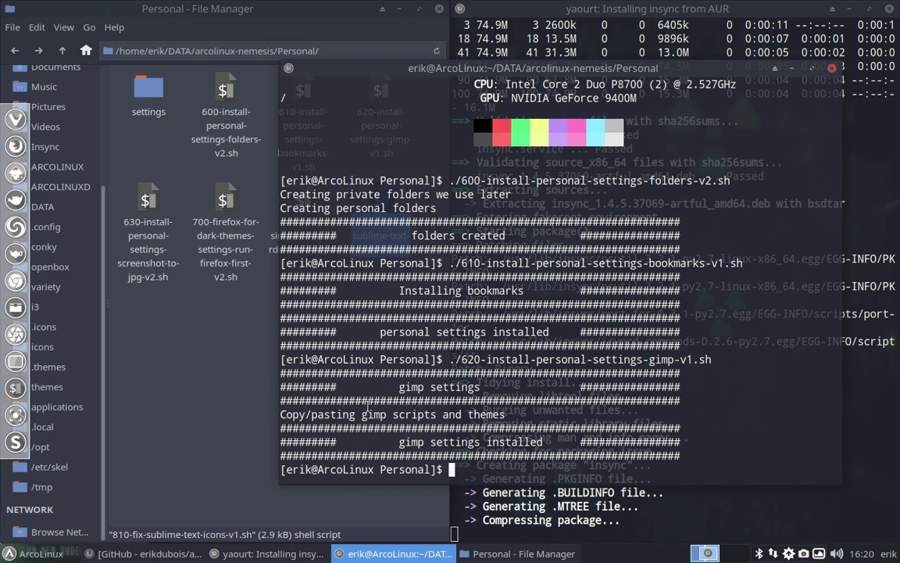
{"action": "type", "text": "./"}
{"action": "type", "text": "630"}
{"action": "key", "text": "Tab"}
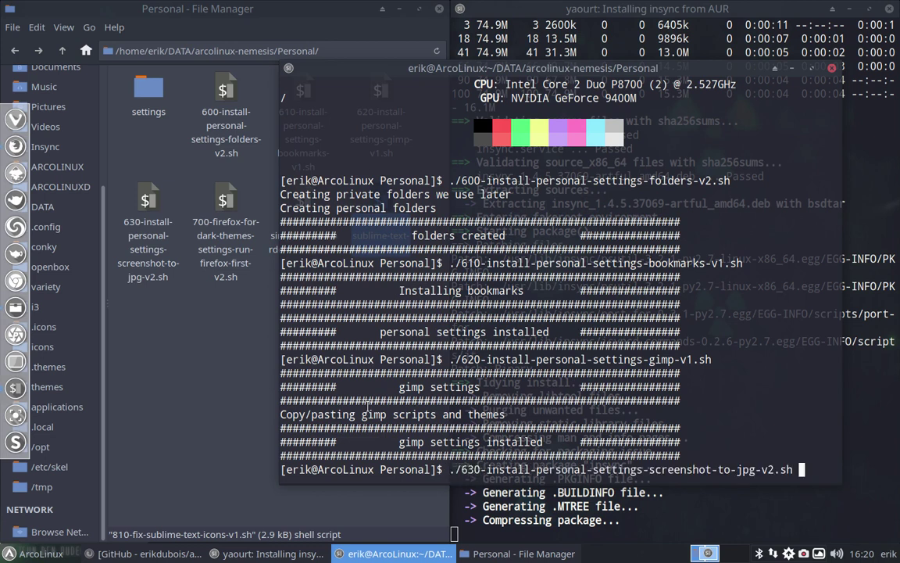
{"action": "key", "text": "Return"}
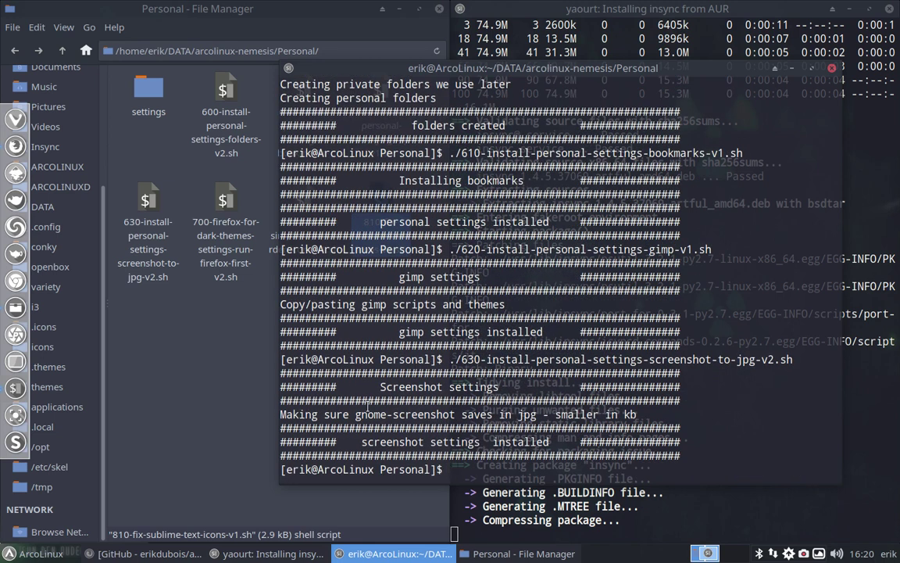
- Run the 700 Firefox dark themes script and shift the terminal aside
{"action": "type", "text": "./"}
{"action": "type", "text": "6"}
{"action": "key", "text": "Tab"}
{"action": "key", "text": "Tab"}
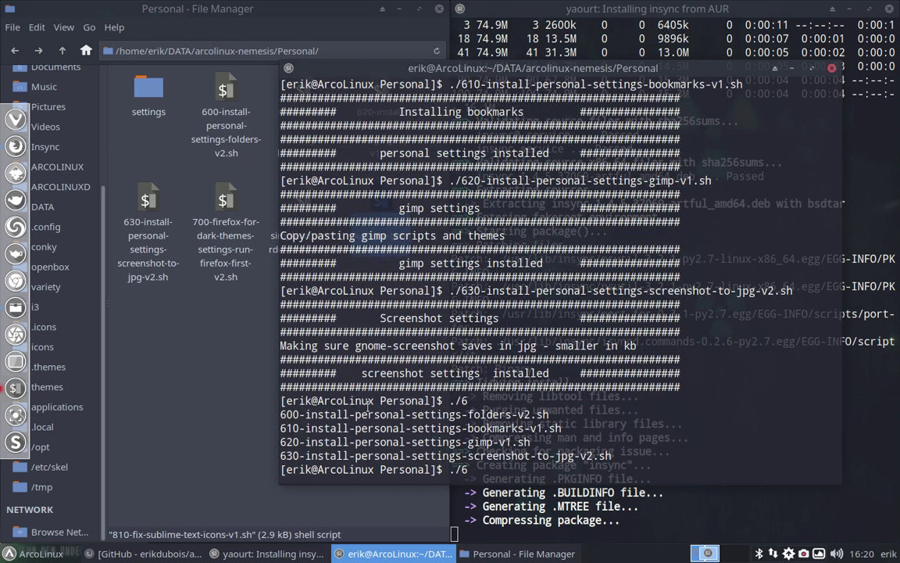
{"action": "key", "text": "BackSpace"}
{"action": "key", "text": "BackSpace"}
{"action": "type", "text": "/700"}
{"action": "key", "text": "Tab"}
{"action": "key", "text": "Return"}
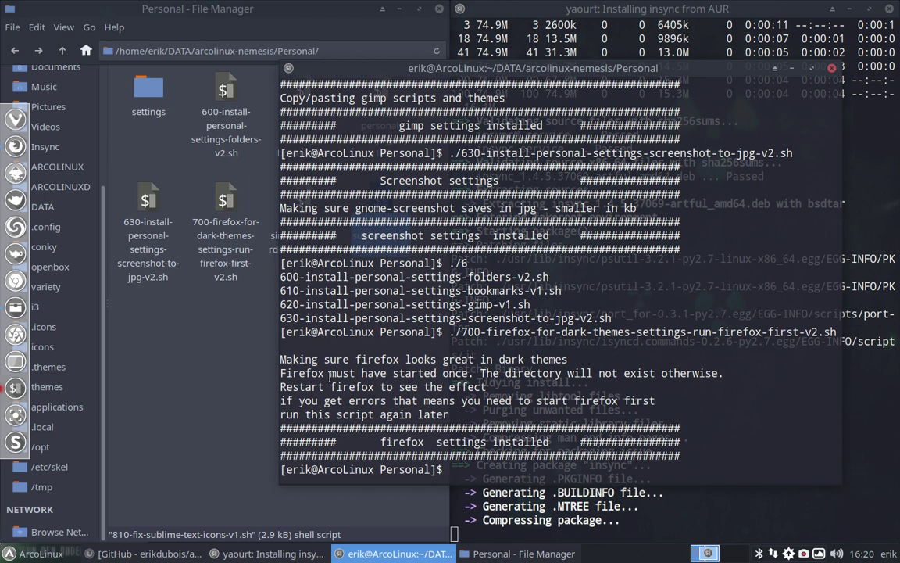
{"action": "mouse_move", "coordinate": [529, 69]}
{"action": "left_mouse_down"}
{"action": "mouse_move", "coordinate": [804, 81]}
{"action": "mouse_move", "coordinate": [523, 67]}
{"action": "left_mouse_up"}
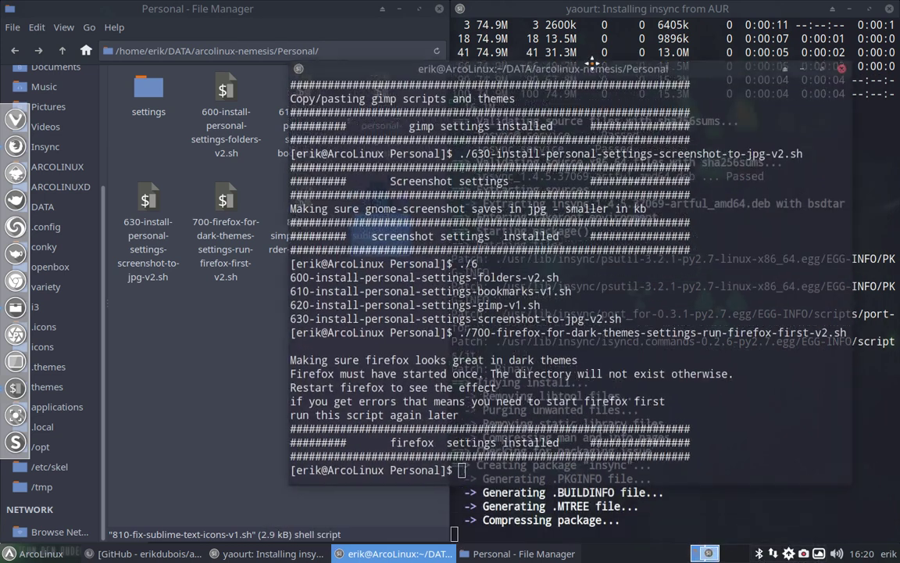
- Run the 810 Sublime Text icons script, confirming with the sudo password
{"action": "type", "text": "./"}
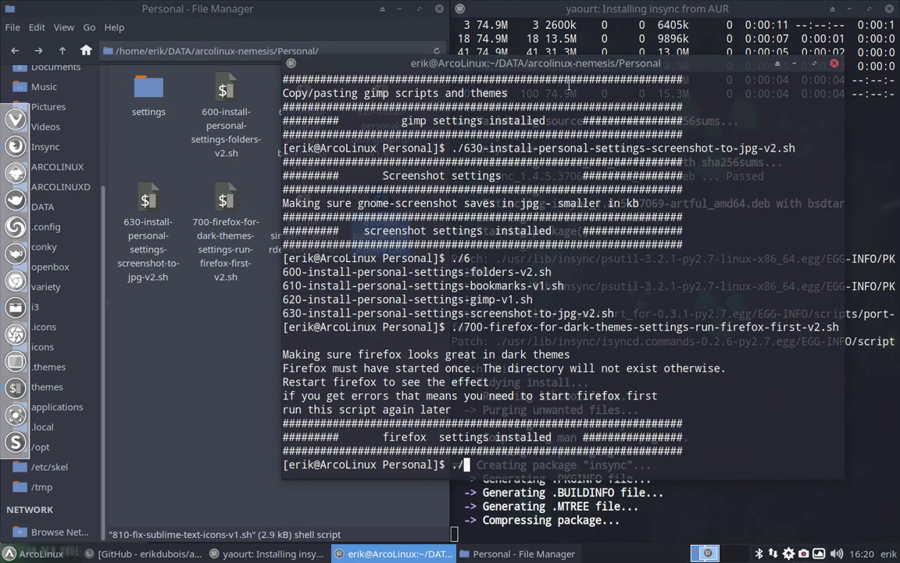
{"action": "type", "text": "810"}
{"action": "key", "text": "Tab"}
{"action": "key", "text": "Return"}
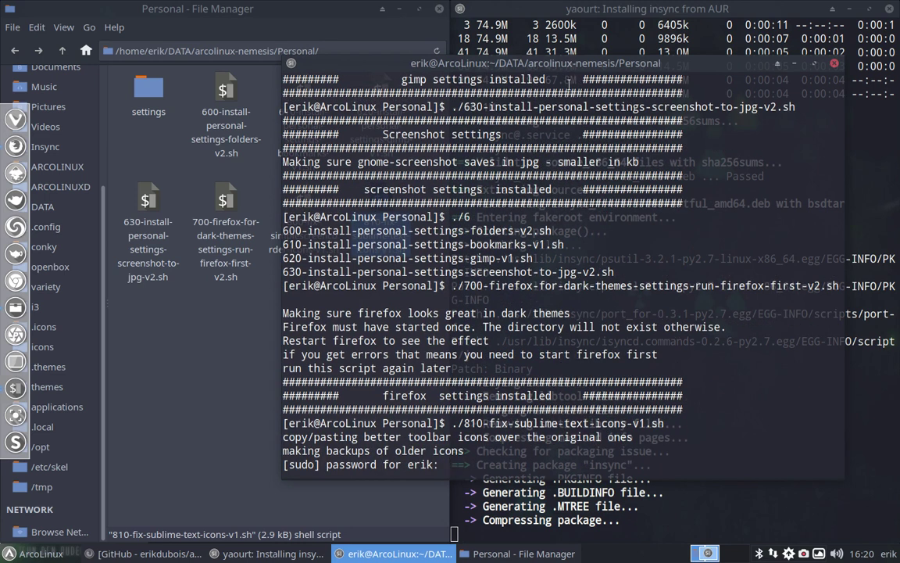
{"action": "key", "text": "Return"}
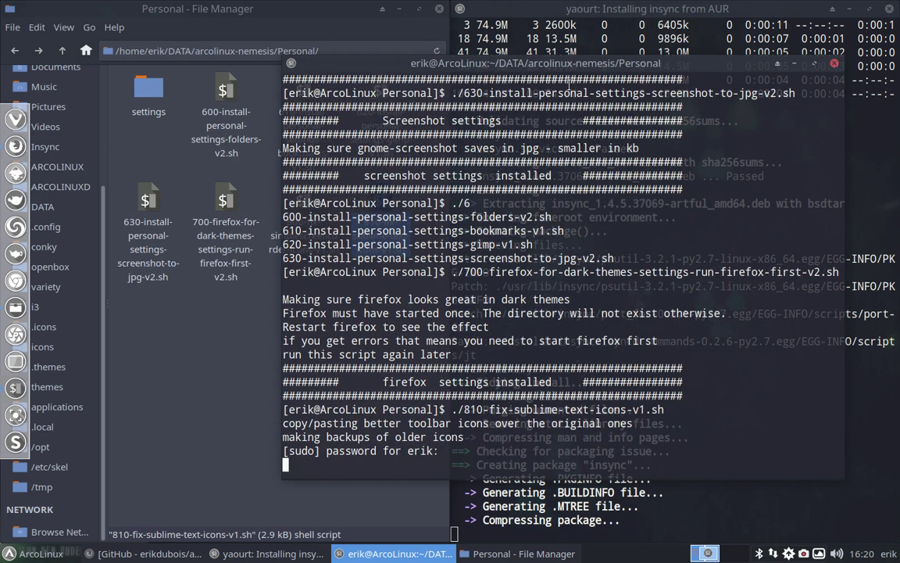
- Run the 800 SimpleScreenRecorder icons script, then close the terminal
{"action": "type", "text": "./"}
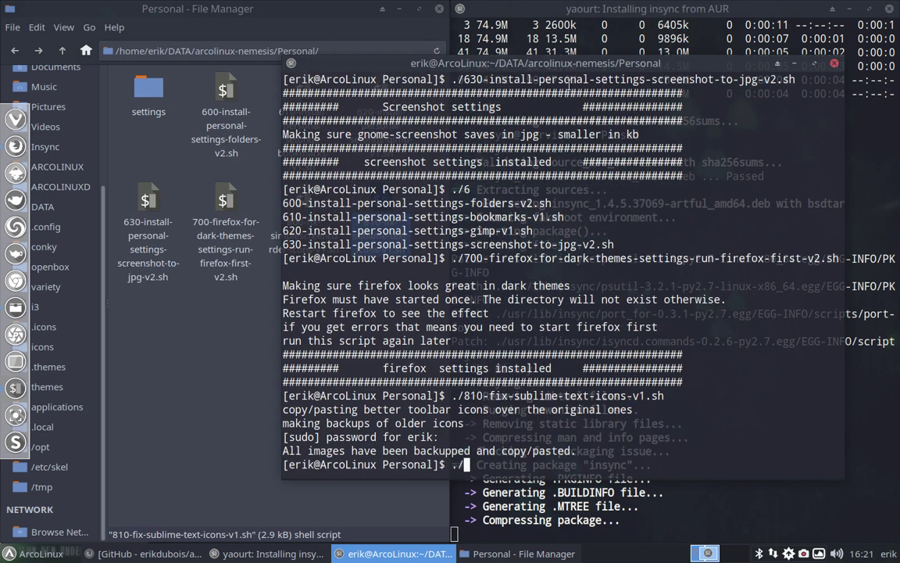
{"action": "type", "text": "8"}
{"action": "type", "text": "20"}
{"action": "left_click_drag", "start_coordinate": [610, 62], "coordinate": [609, 68]}
{"action": "key", "text": "BackSpace"}
{"action": "key", "text": "BackSpace"}
{"action": "type", "text": "0"}
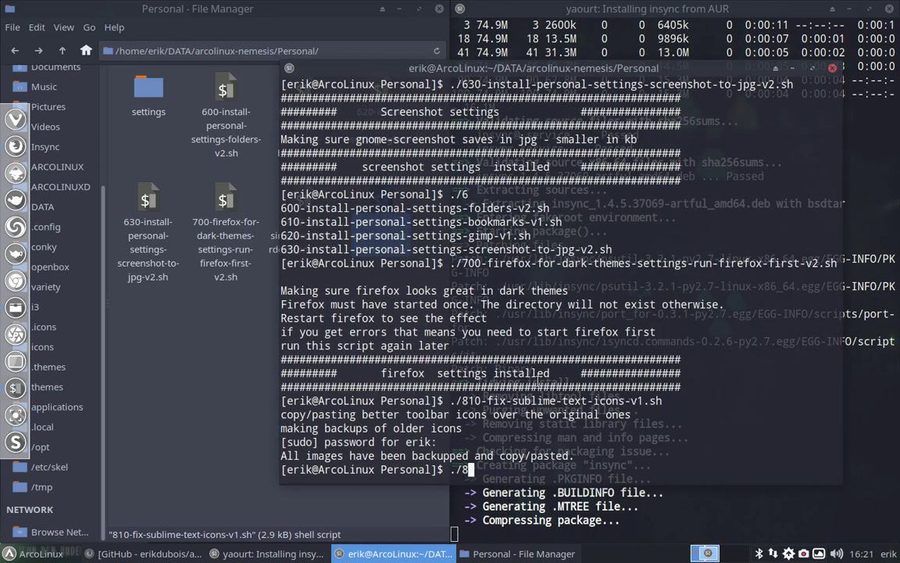
{"action": "type", "text": "0"}
{"action": "key", "text": "Tab"}
{"action": "key", "text": "Return"}
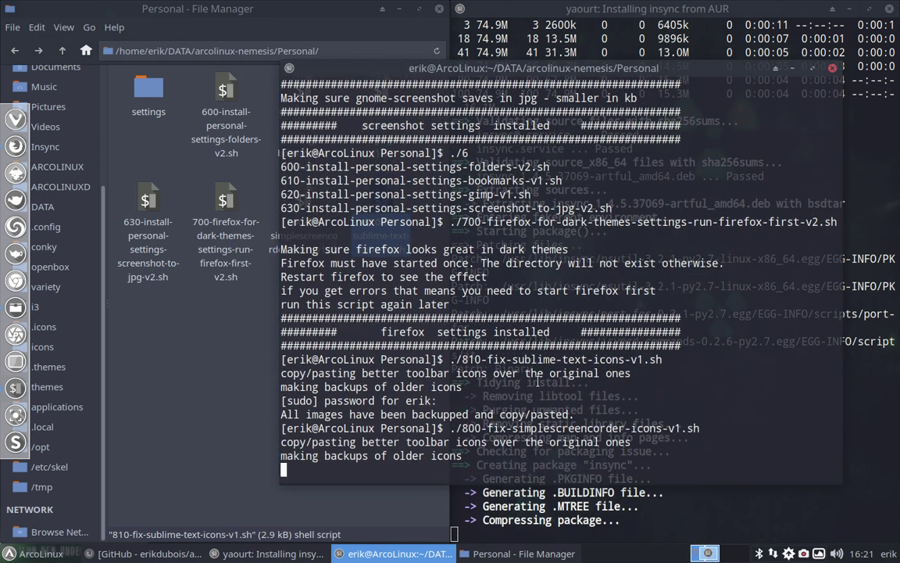
{"action": "left_click", "coordinate": [833, 69]}
{"action": "left_click", "coordinate": [297, 266]}
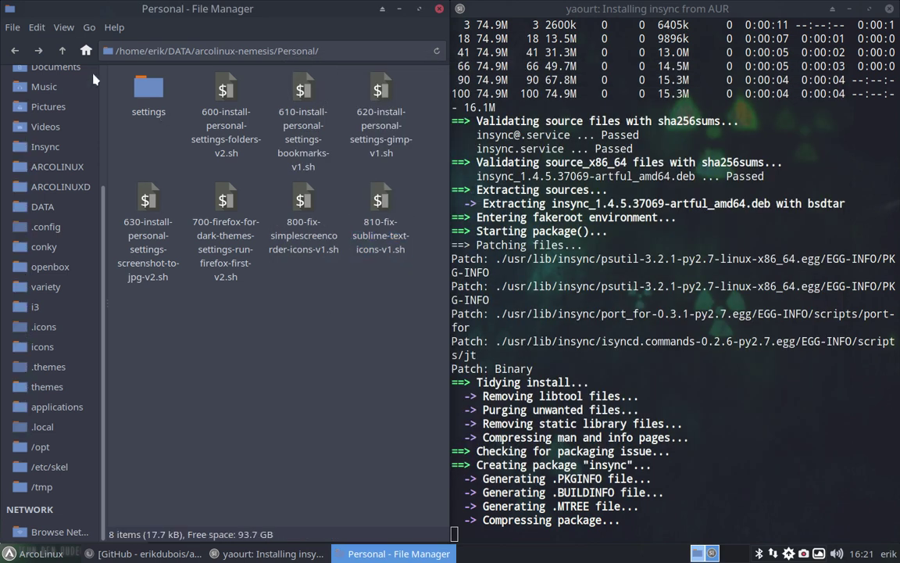
- Go up to arcolinux-nemesis, check the 300 AUR repo script, and minimize Thunar and the yaourt terminal
{"action": "left_click", "coordinate": [63, 50]}
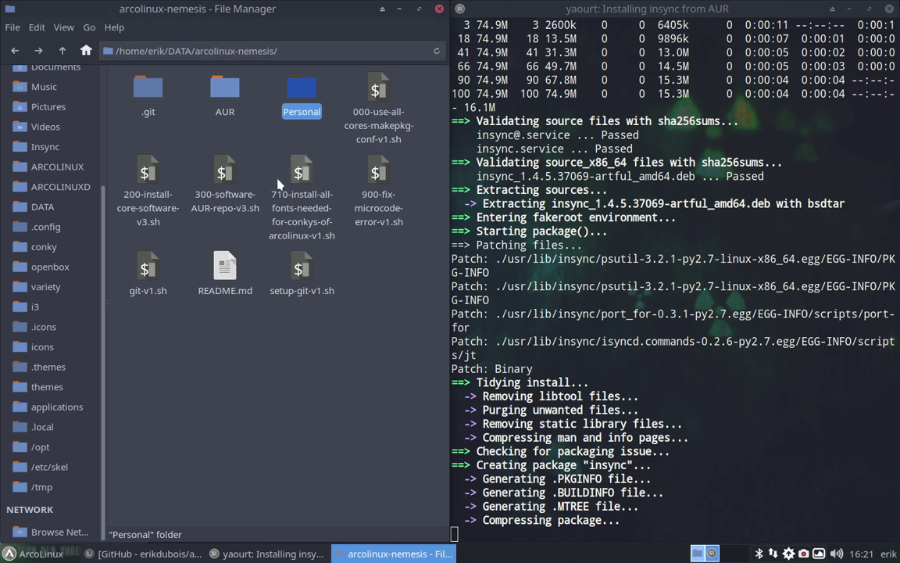
{"action": "left_click", "coordinate": [225, 178]}
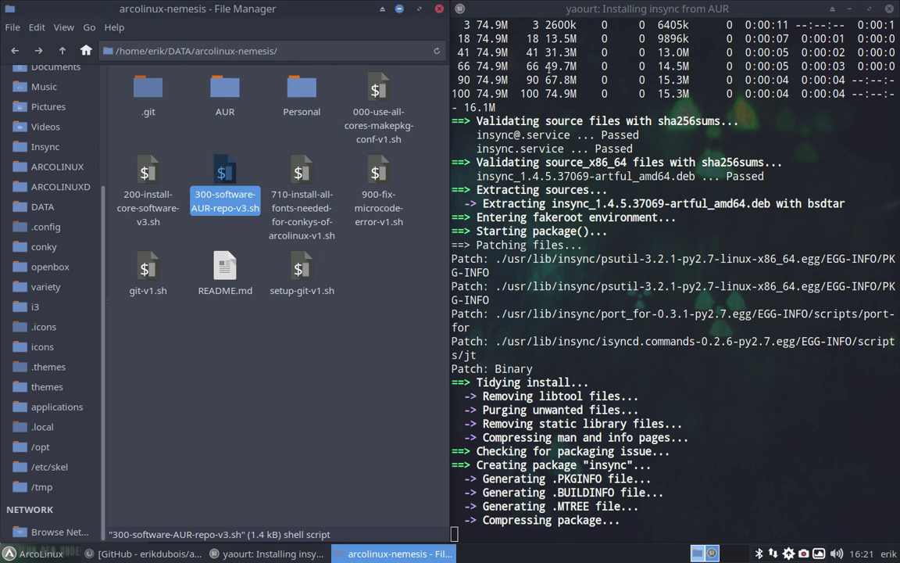
{"action": "left_click", "coordinate": [400, 11]}
{"action": "left_click", "coordinate": [850, 9]}
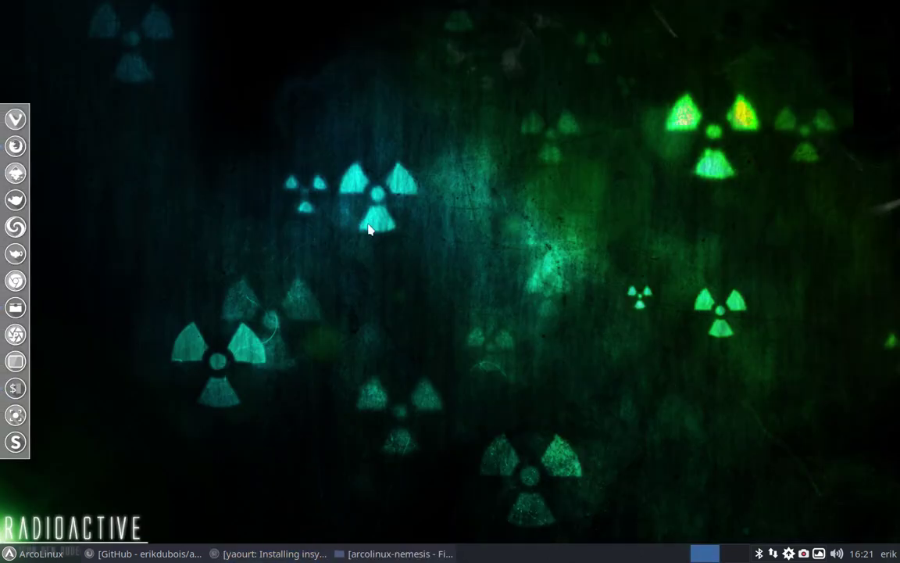
{"action": "right_click", "coordinate": [265, 298]}
- Sort Conky Manager by name, tick AUR-Nemesis.conkyrc and Arco-logos.conkyrc, and apply
{"action": "left_click", "coordinate": [317, 242]}
{"action": "left_click", "coordinate": [405, 186]}
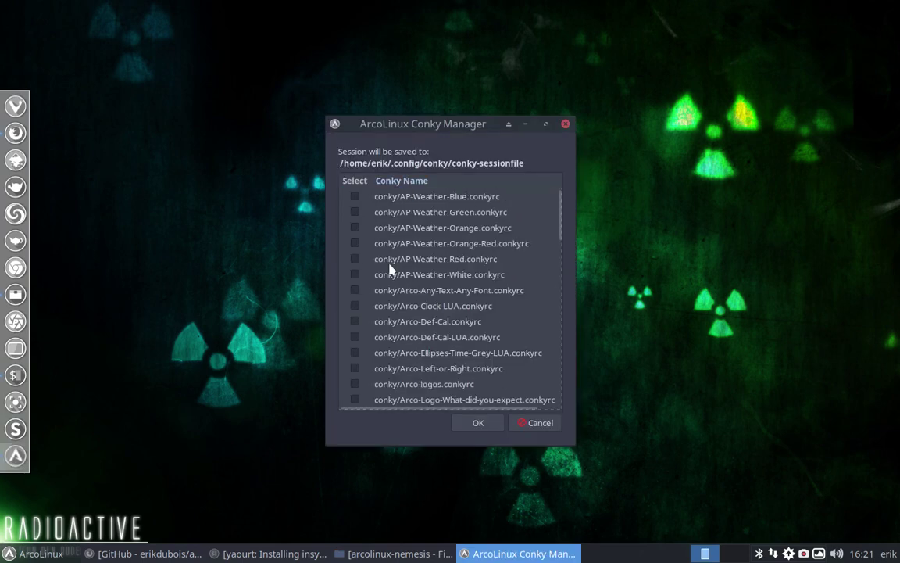
{"action": "scroll", "coordinate": [389, 269], "scroll_direction": "down", "scroll_amount": 1}
{"action": "scroll", "coordinate": [394, 308], "scroll_direction": "down", "scroll_amount": 3}
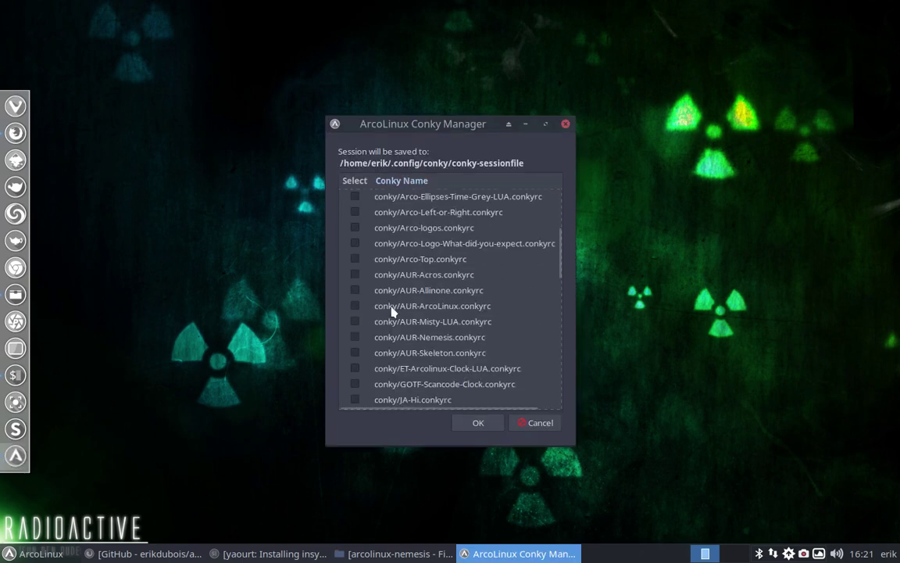
{"action": "left_click", "coordinate": [356, 338]}
{"action": "scroll", "coordinate": [412, 299], "scroll_direction": "up", "scroll_amount": 2}
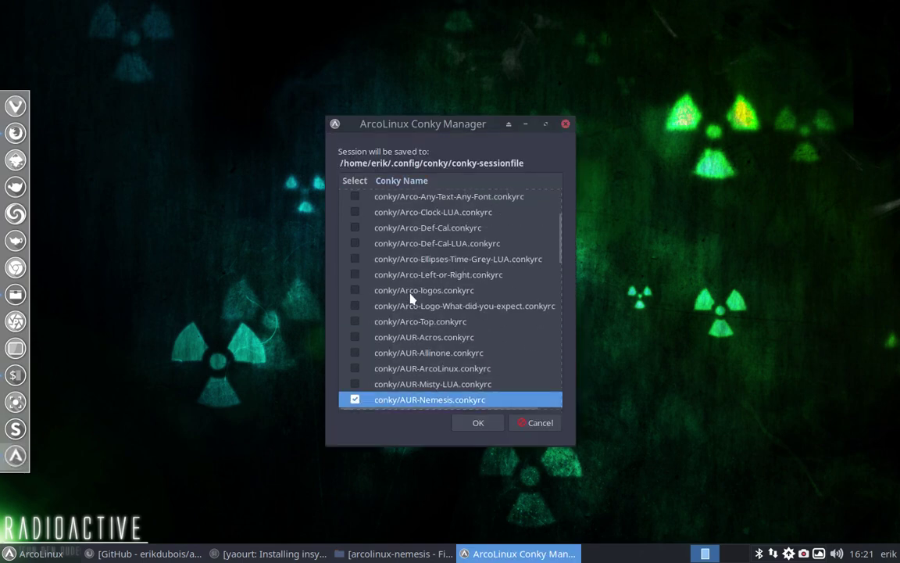
{"action": "left_click", "coordinate": [354, 292]}
{"action": "left_click", "coordinate": [478, 423]}
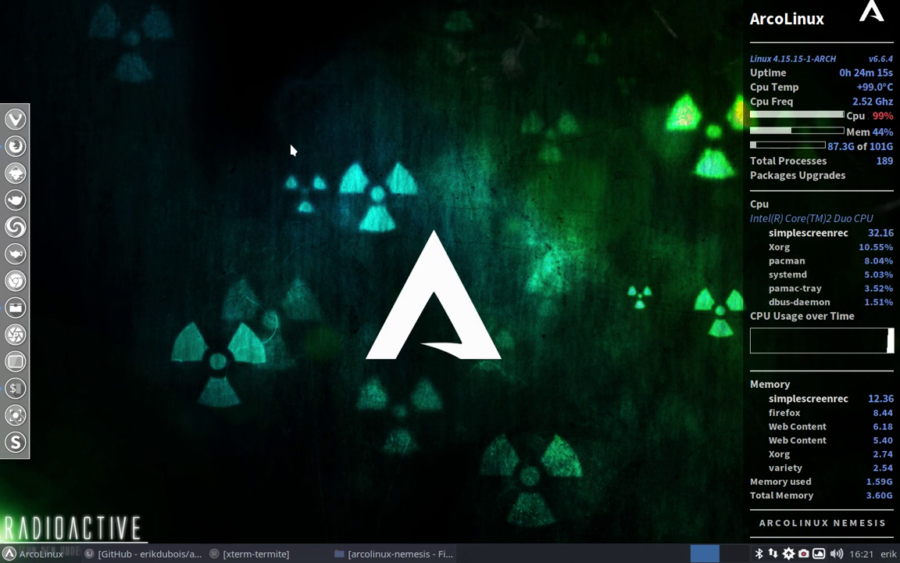
- Open a new terminal and run the sensors command
{"action": "key", "text": "ctrl+alt+t"}
{"action": "type", "text": "sne"}
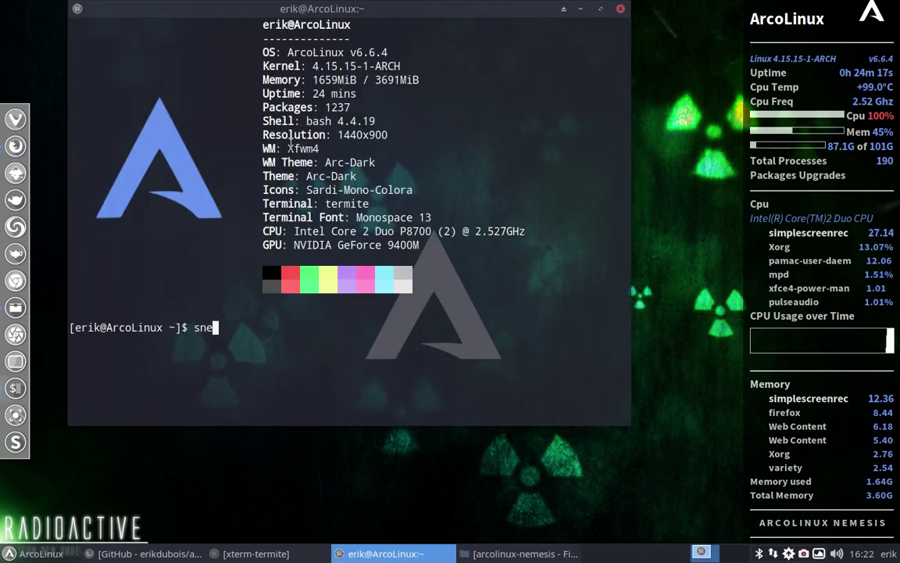
{"action": "type", "text": "sor"}
{"action": "key", "text": "BackSpace"}
{"action": "key", "text": "BackSpace"}
{"action": "key", "text": "BackSpace"}
{"action": "type", "text": "e"}
{"action": "key", "text": "BackSpace"}
{"action": "key", "text": "BackSpace"}
{"action": "type", "text": "ens"}
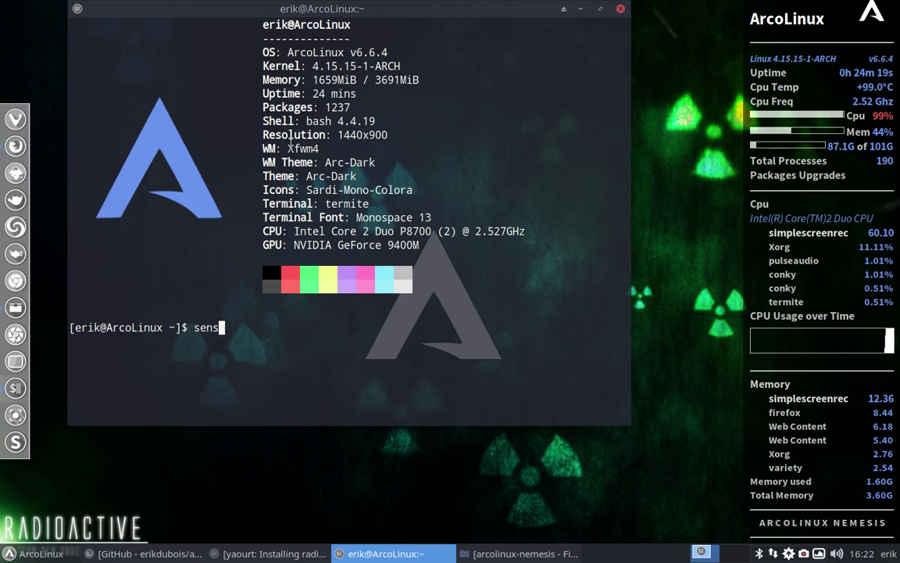
{"action": "type", "text": "ors"}
{"action": "key", "text": "Return"}
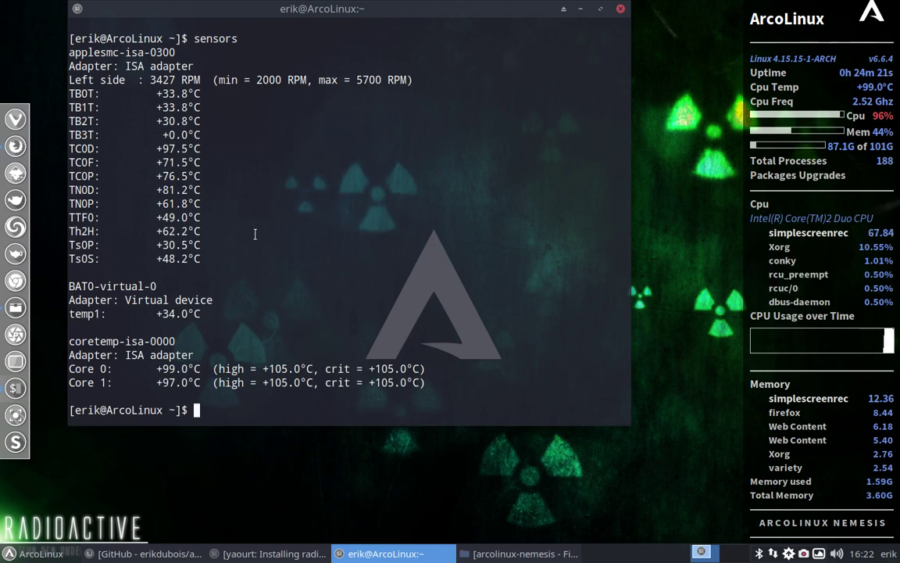
- Highlight Core 0 at 99.0 °C, Core 1 at 97.0 °C and the 105 °C high limit
{"action": "double_click", "coordinate": [176, 369]}
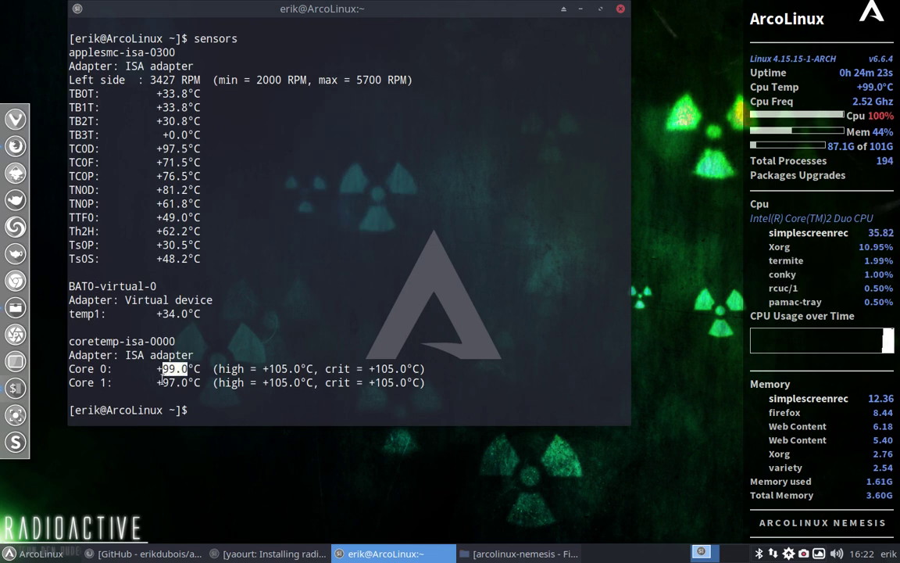
{"action": "double_click", "coordinate": [174, 382]}
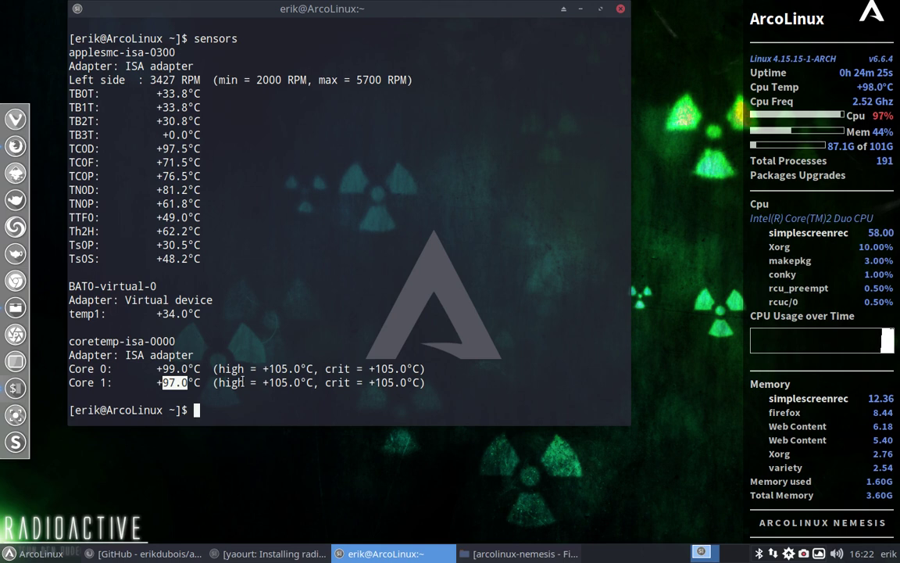
{"action": "left_click_drag", "start_coordinate": [269, 369], "coordinate": [287, 369]}
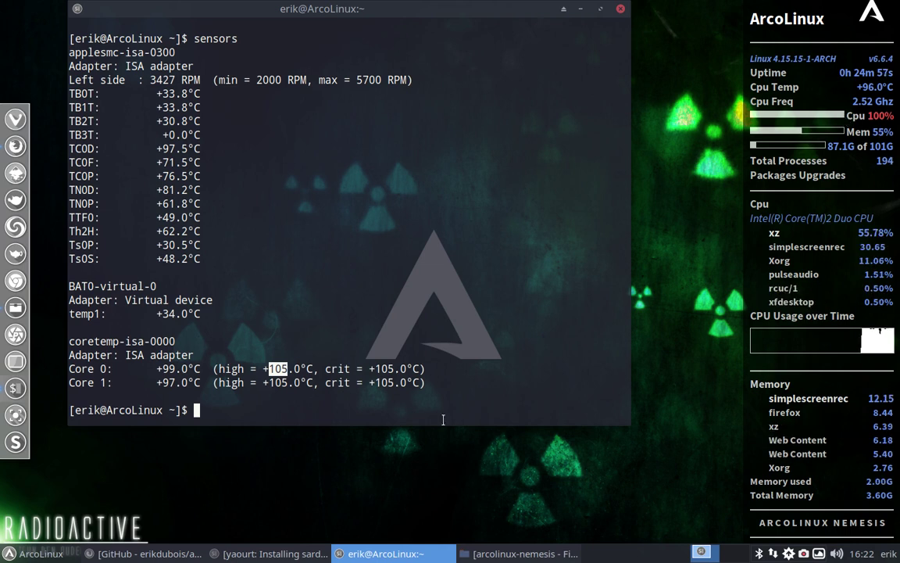
- Abort the icon package build in the yaourt terminal and close the sensors terminal
{"action": "left_click", "coordinate": [268, 554]}
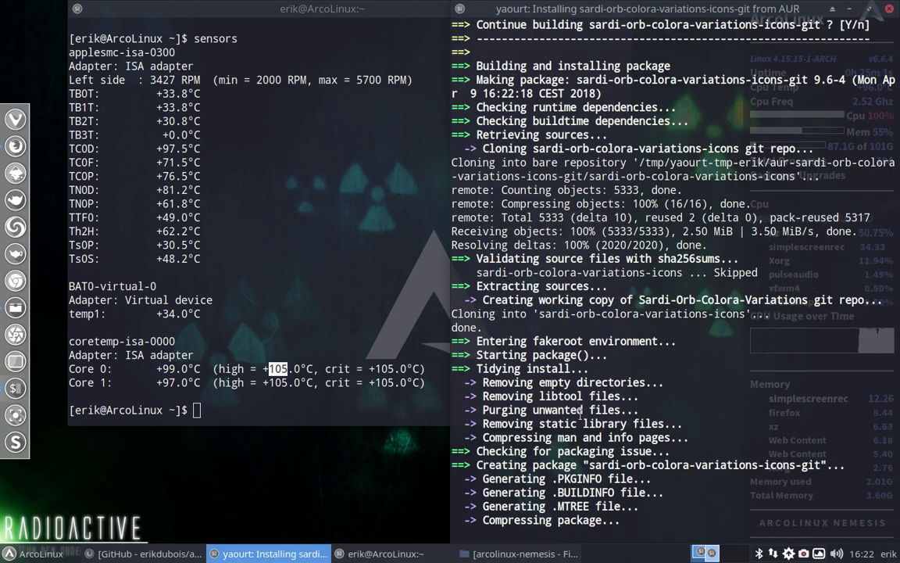
{"action": "key", "text": "ctrl+c"}
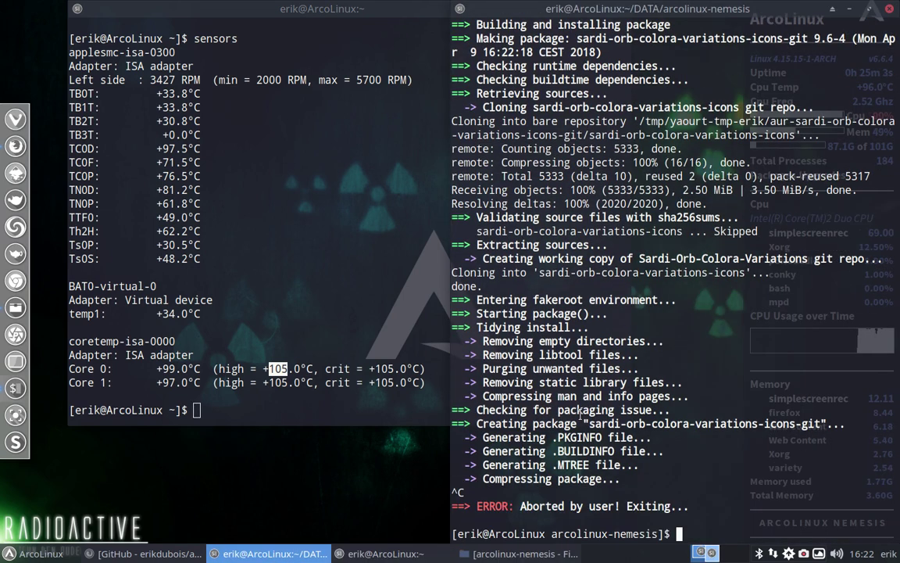
{"action": "left_click", "coordinate": [389, 282]}
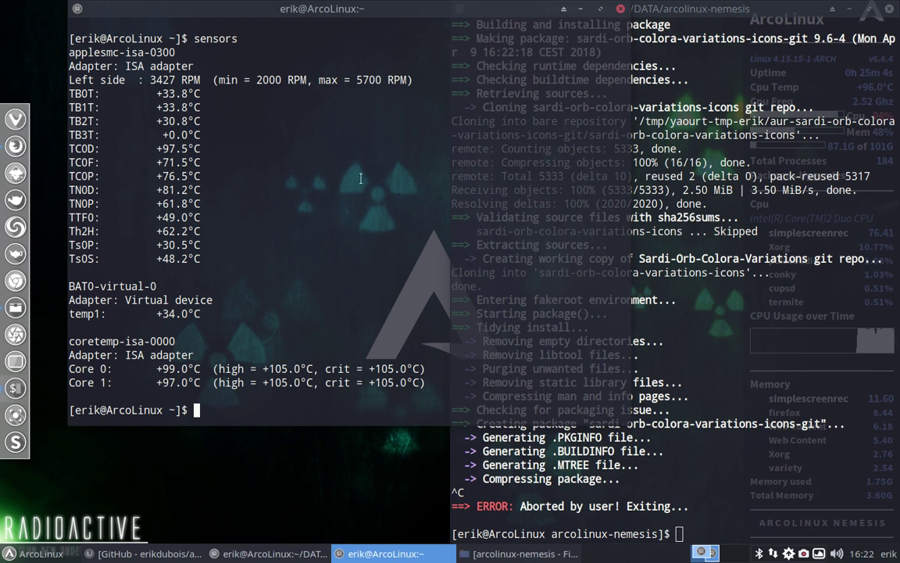
{"action": "left_click", "coordinate": [621, 8]}
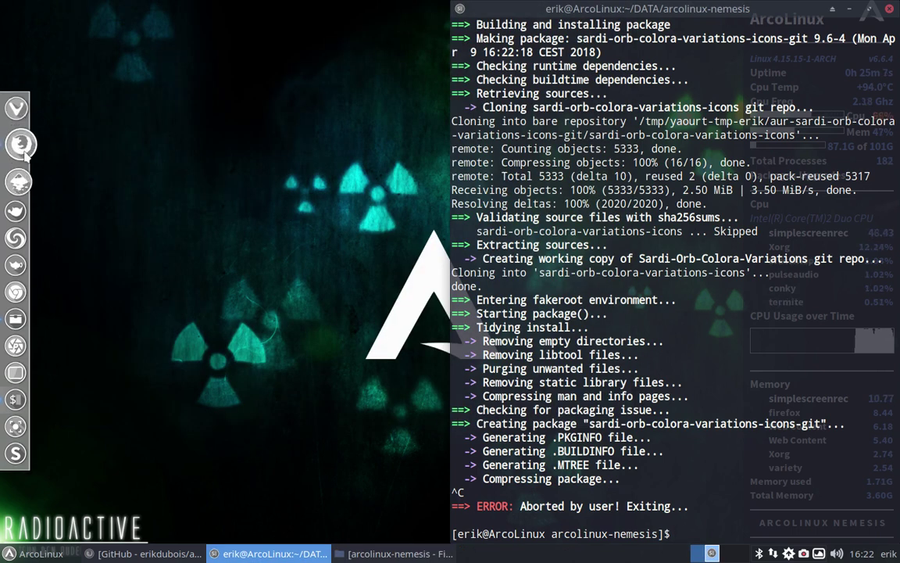
- Navigate Thunar to /etc and open makepkg.conf in Sublime Text
{"action": "left_click", "coordinate": [21, 309]}
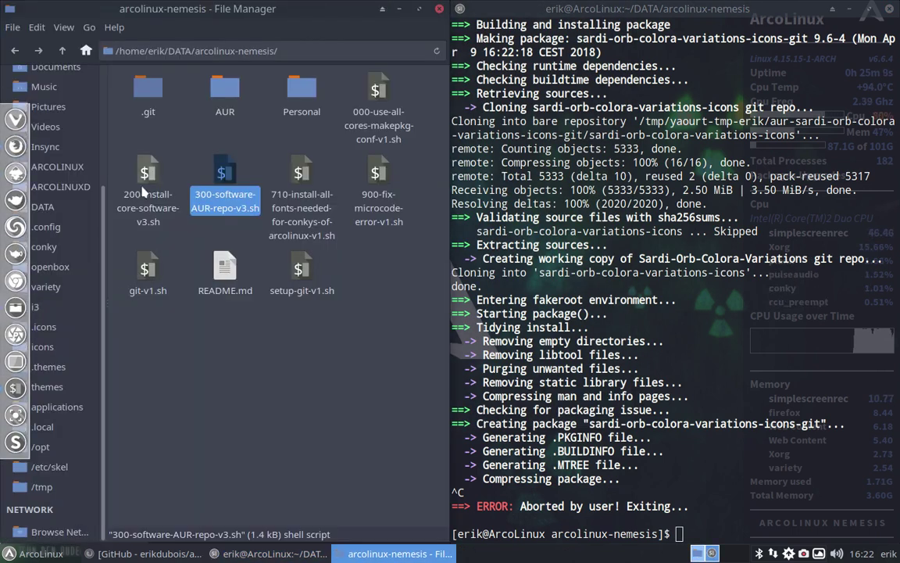
{"action": "left_click", "coordinate": [72, 102]}
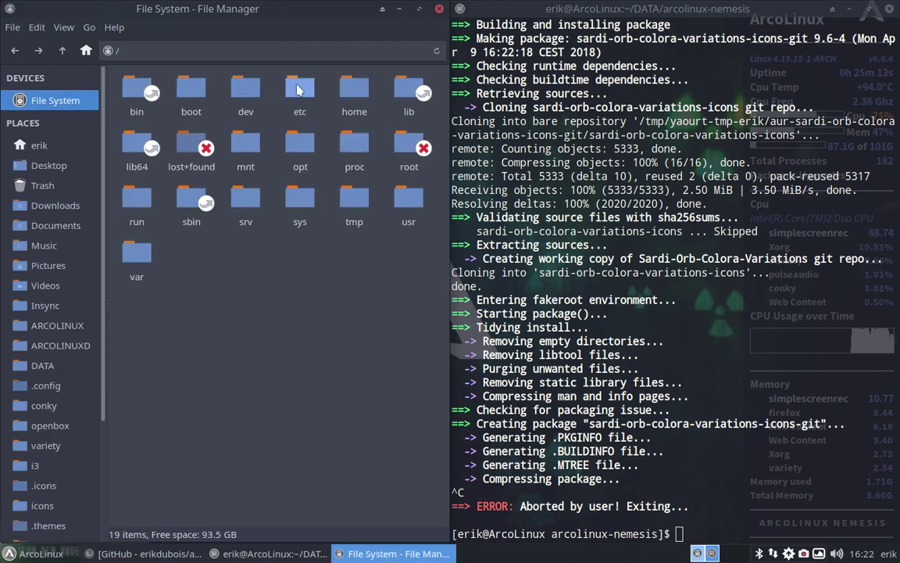
{"action": "double_click", "coordinate": [298, 90]}
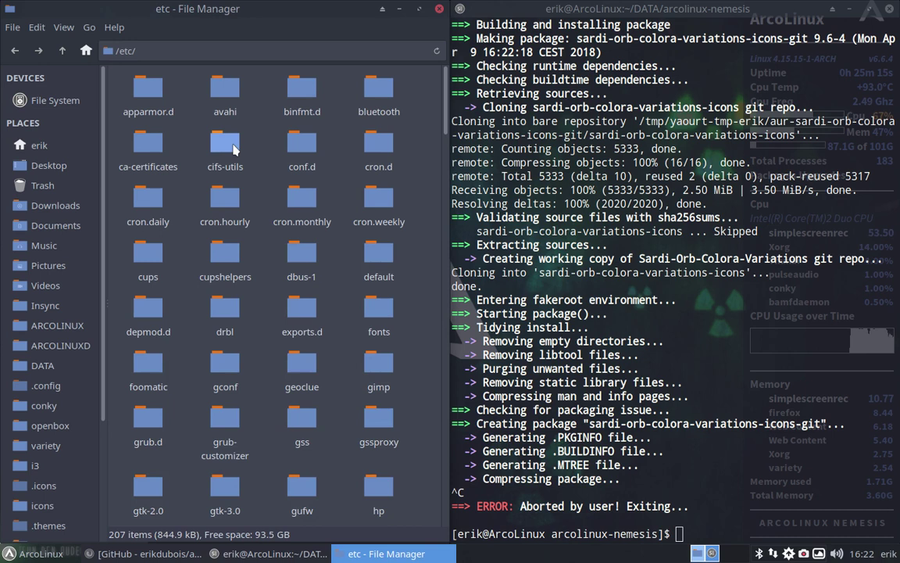
{"action": "type", "text": "p"}
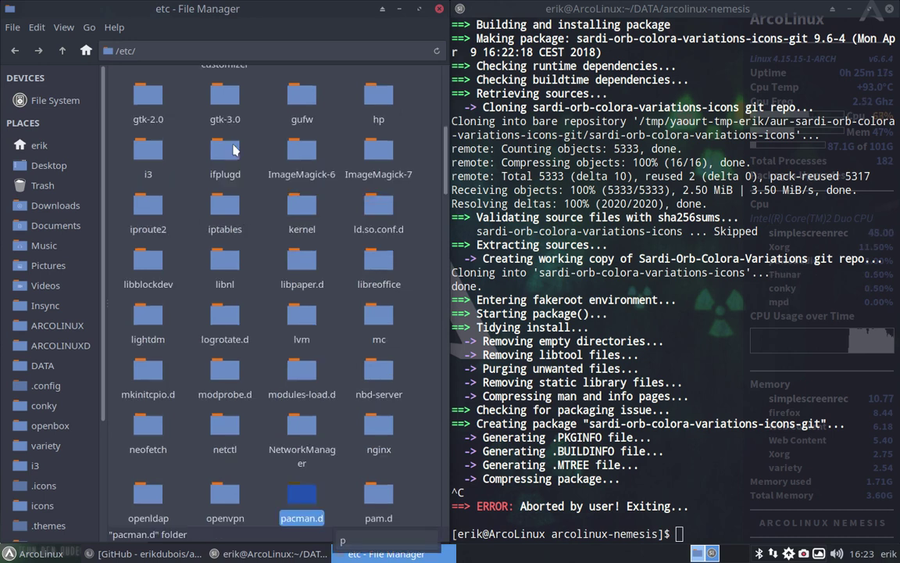
{"action": "type", "text": "a"}
{"action": "key", "text": "Down"}
{"action": "key", "text": "Down"}
{"action": "key", "text": "Down"}
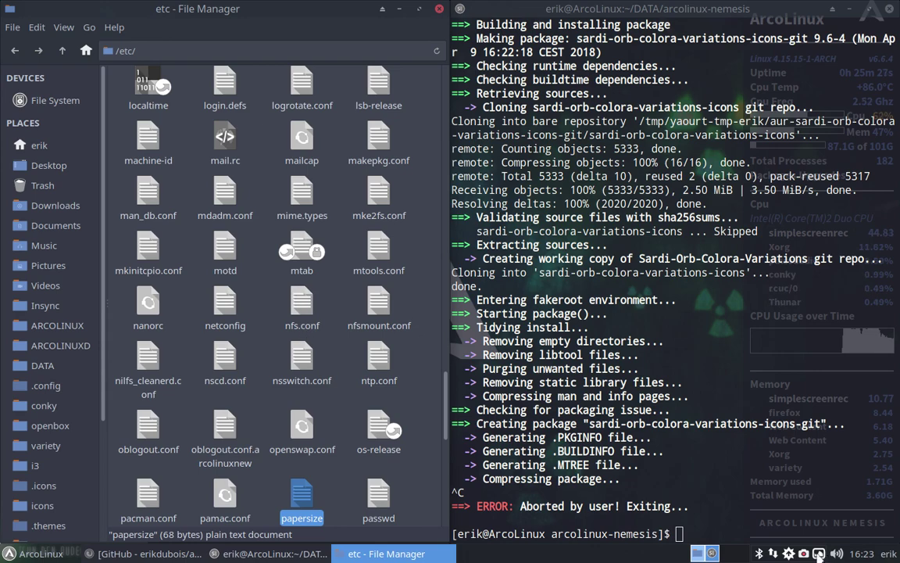
{"action": "left_click", "coordinate": [819, 555]}
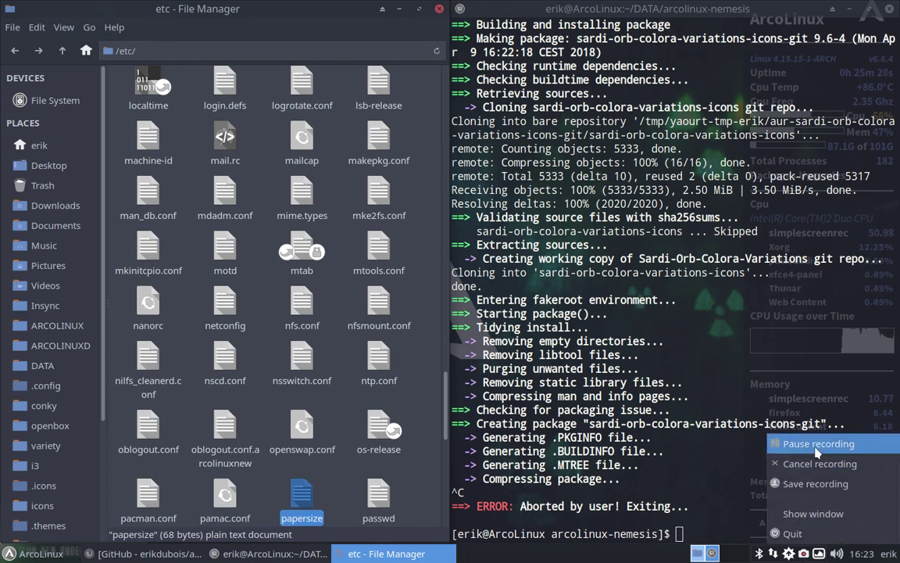
{"action": "left_click", "coordinate": [733, 400]}
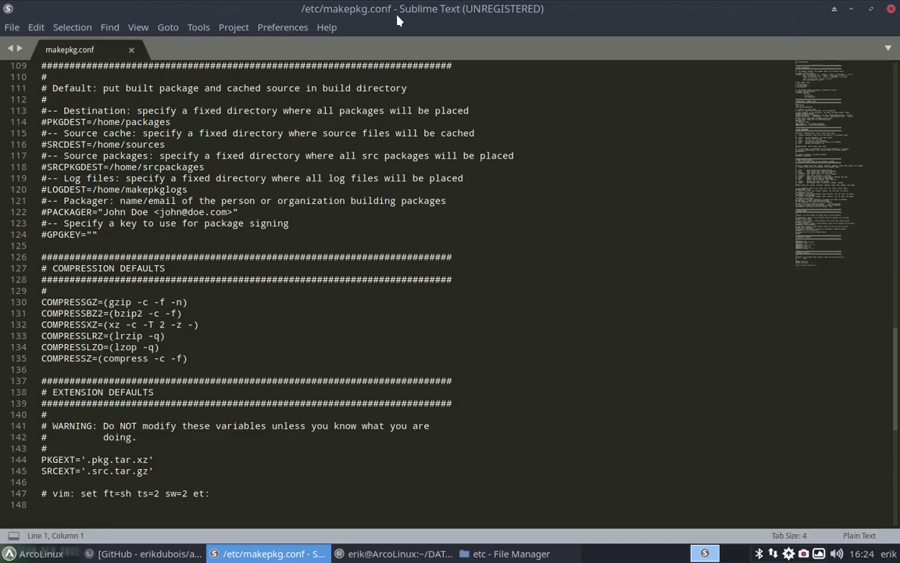
- Comment out the MAKEFLAGS line in makepkg.conf with a #
{"action": "left_click", "coordinate": [852, 14]}
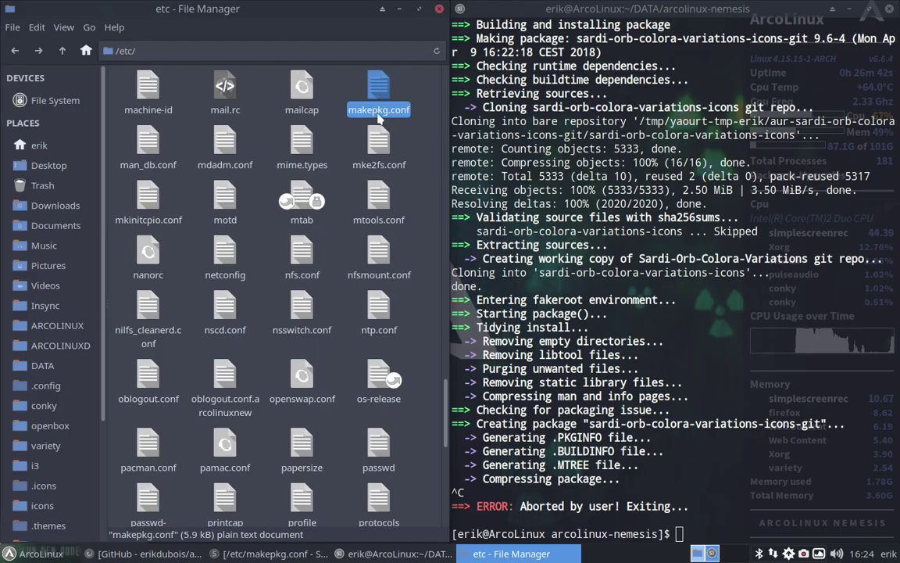
{"action": "left_click", "coordinate": [252, 551]}
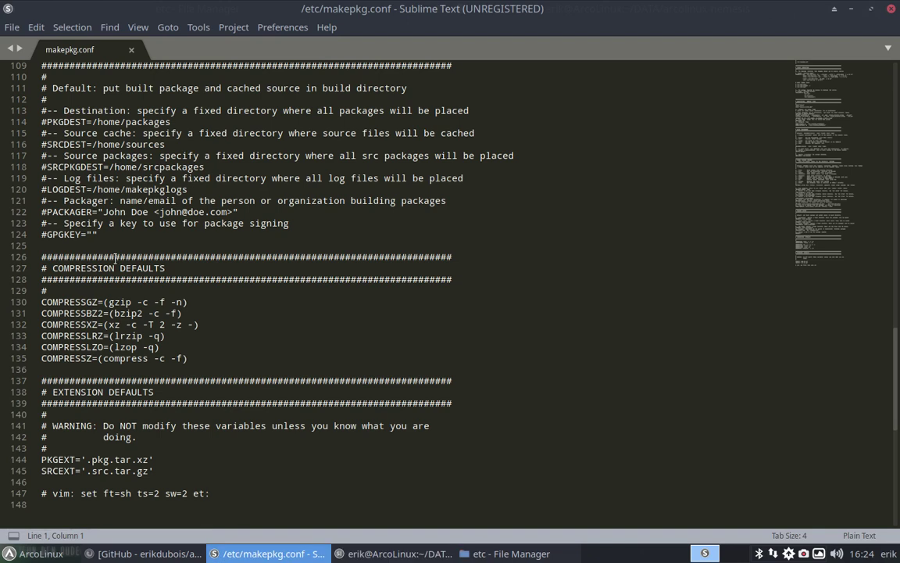
{"action": "scroll", "coordinate": [116, 258], "scroll_direction": "up", "scroll_amount": 14}
{"action": "scroll", "coordinate": [116, 258], "scroll_direction": "up", "scroll_amount": 10}
{"action": "scroll", "coordinate": [115, 258], "scroll_direction": "up", "scroll_amount": 9}
{"action": "scroll", "coordinate": [115, 258], "scroll_direction": "up", "scroll_amount": 3}
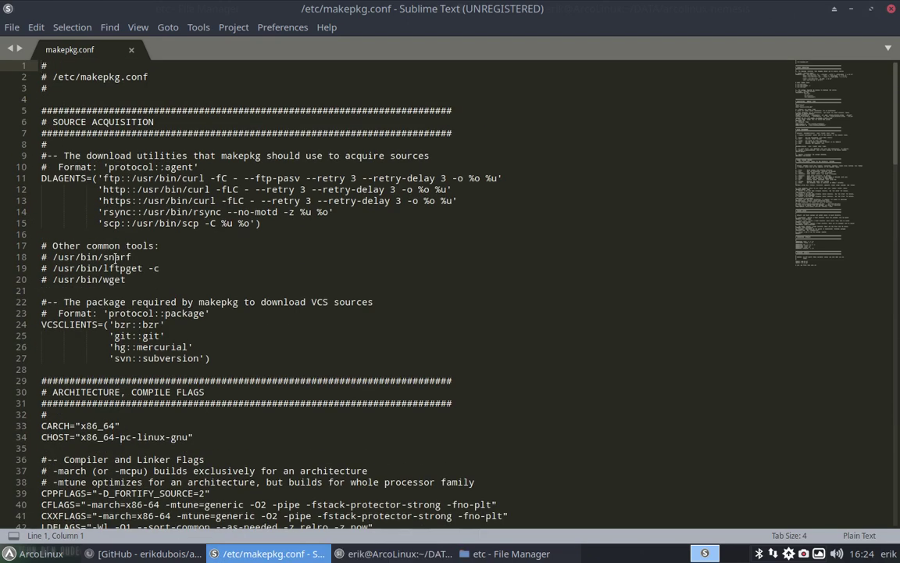
{"action": "scroll", "coordinate": [116, 258], "scroll_direction": "down", "scroll_amount": 4}
{"action": "scroll", "coordinate": [116, 258], "scroll_direction": "down", "scroll_amount": 1}
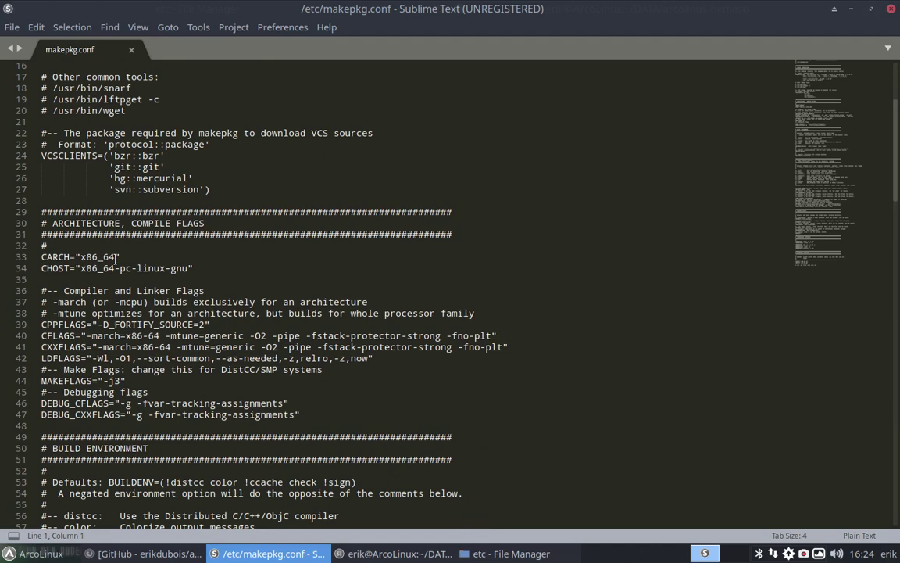
{"action": "left_click", "coordinate": [41, 376]}
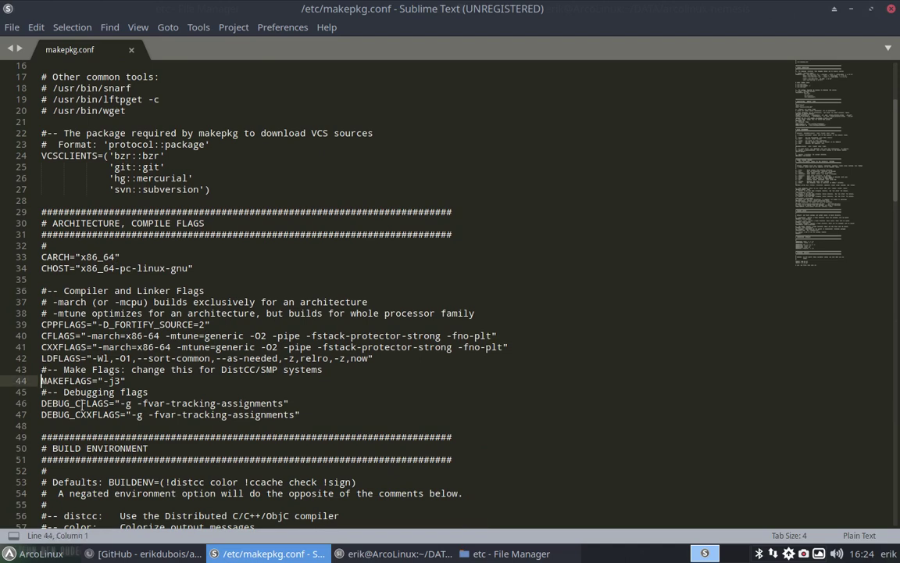
{"action": "type", "text": "#"}
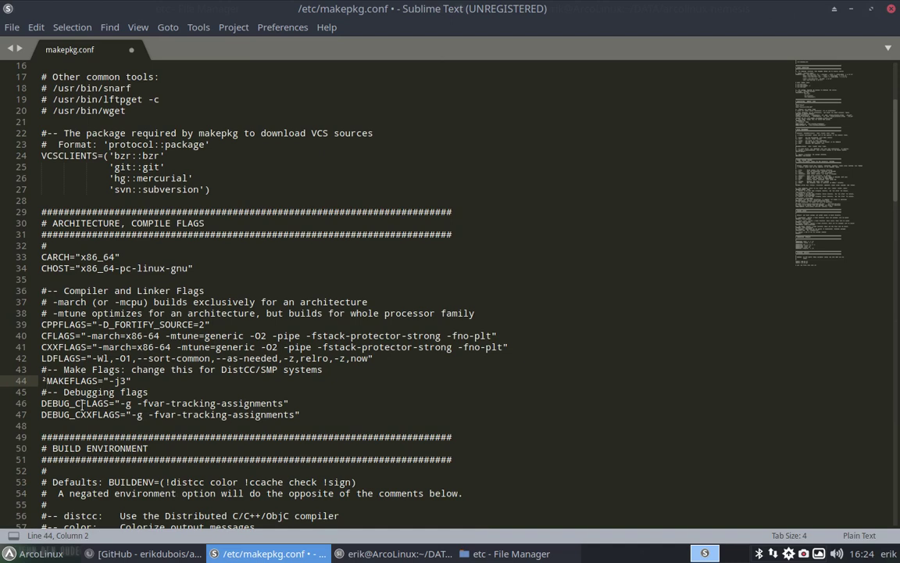
{"action": "key", "text": "BackSpace"}
{"action": "type", "text": "')"}
{"action": "key", "text": "BackSpace"}
{"action": "key", "text": "BackSpace"}
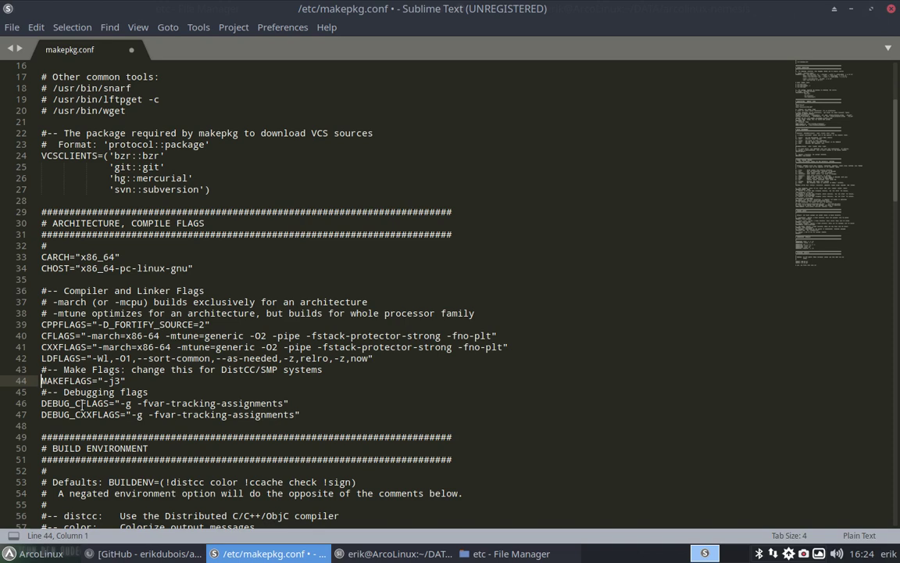
{"action": "type", "text": "\""}
{"action": "key", "text": "BackSpace"}
{"action": "type", "text": "#"}
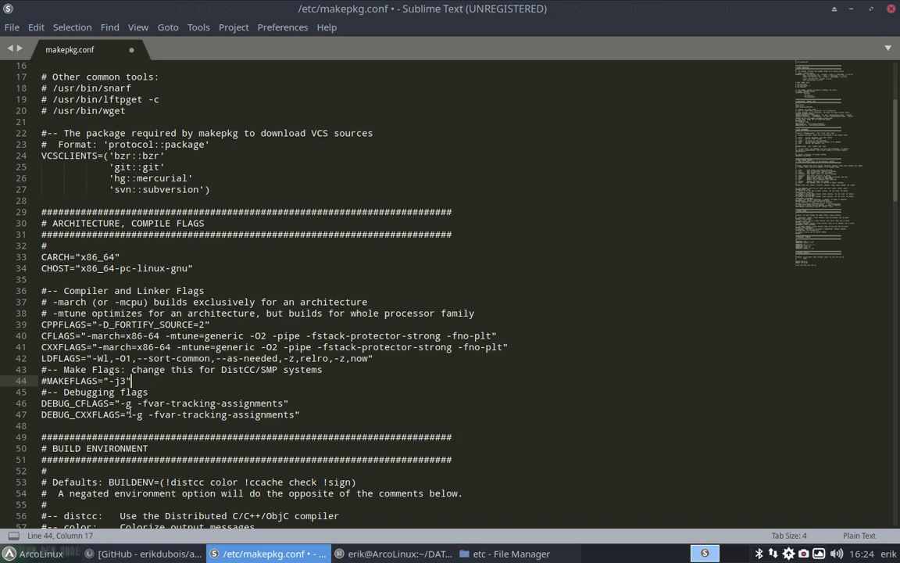
- Delete '-T 2' from the COMPRESSXZ line and save makepkg.conf with the admin password
{"action": "scroll", "coordinate": [128, 408], "scroll_direction": "down", "scroll_amount": 5}
{"action": "scroll", "coordinate": [128, 408], "scroll_direction": "down", "scroll_amount": 5}
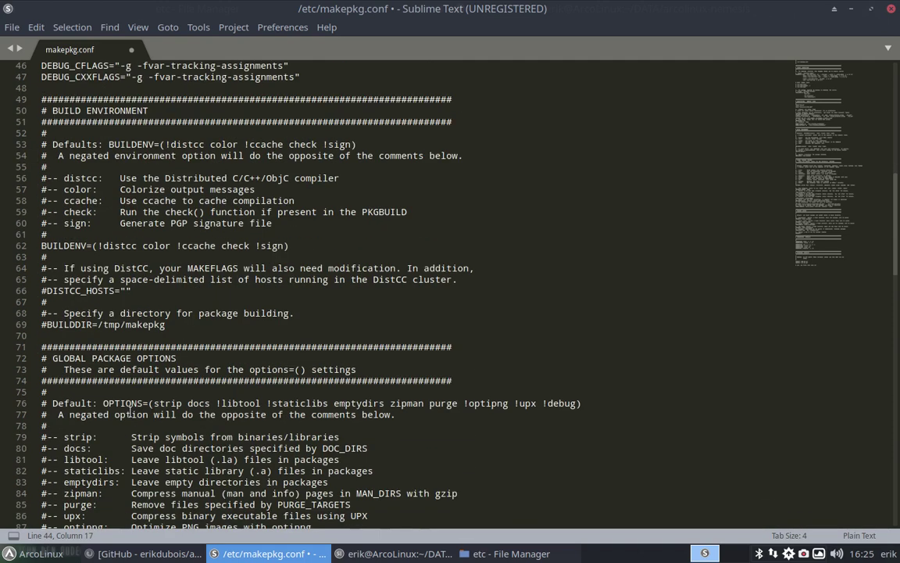
{"action": "scroll", "coordinate": [128, 408], "scroll_direction": "down", "scroll_amount": 5}
{"action": "scroll", "coordinate": [128, 412], "scroll_direction": "down", "scroll_amount": 3}
{"action": "scroll", "coordinate": [129, 412], "scroll_direction": "down", "scroll_amount": 4}
{"action": "scroll", "coordinate": [128, 412], "scroll_direction": "down", "scroll_amount": 4}
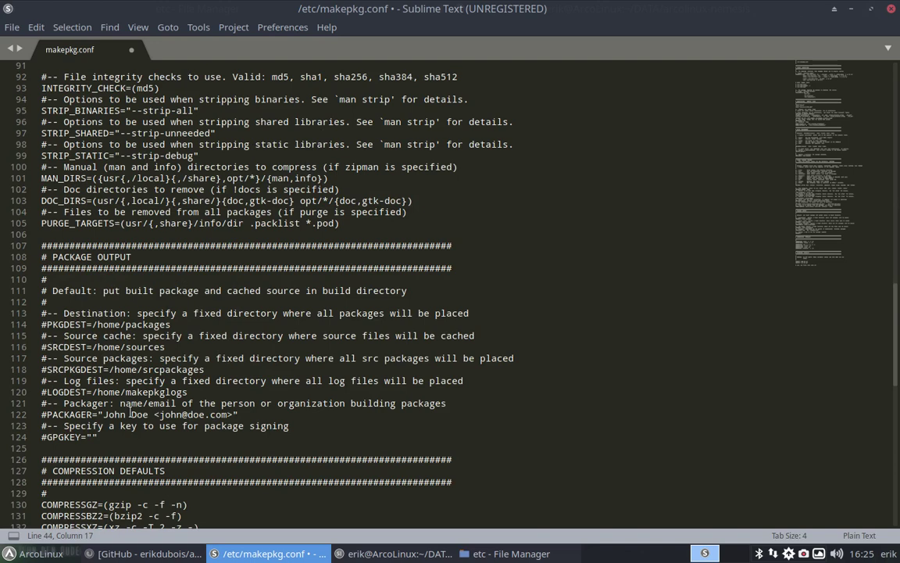
{"action": "scroll", "coordinate": [128, 414], "scroll_direction": "down", "scroll_amount": 4}
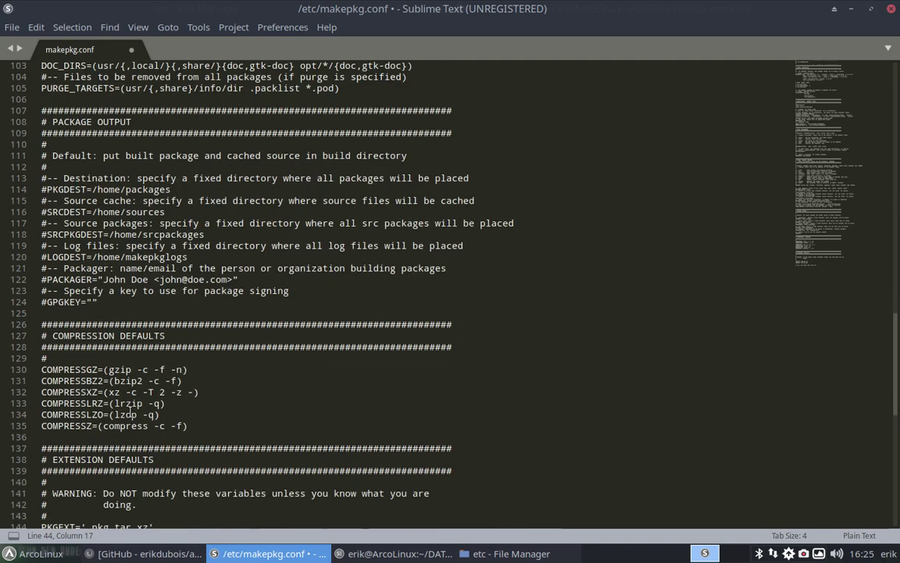
{"action": "left_click", "coordinate": [142, 392]}
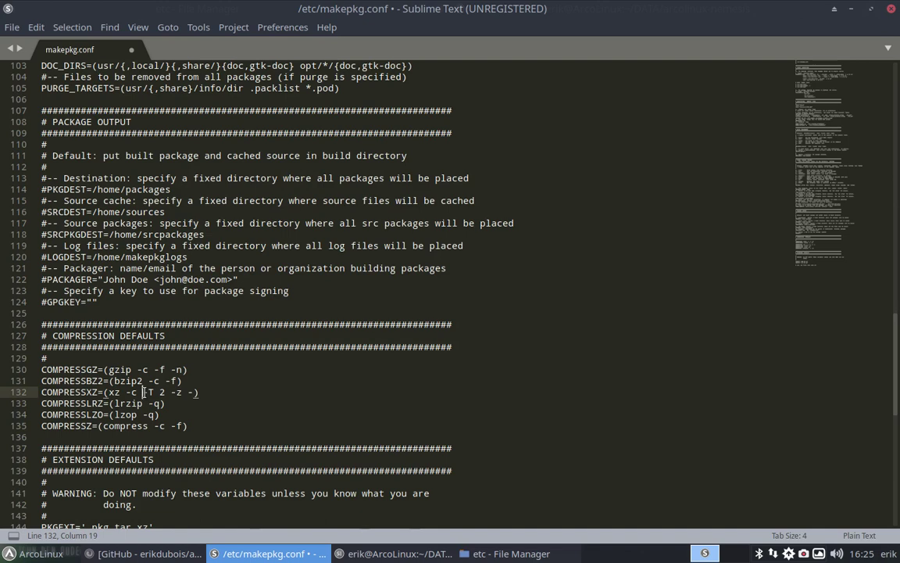
{"action": "right_click", "coordinate": [804, 553]}
{"action": "left_click", "coordinate": [828, 444]}
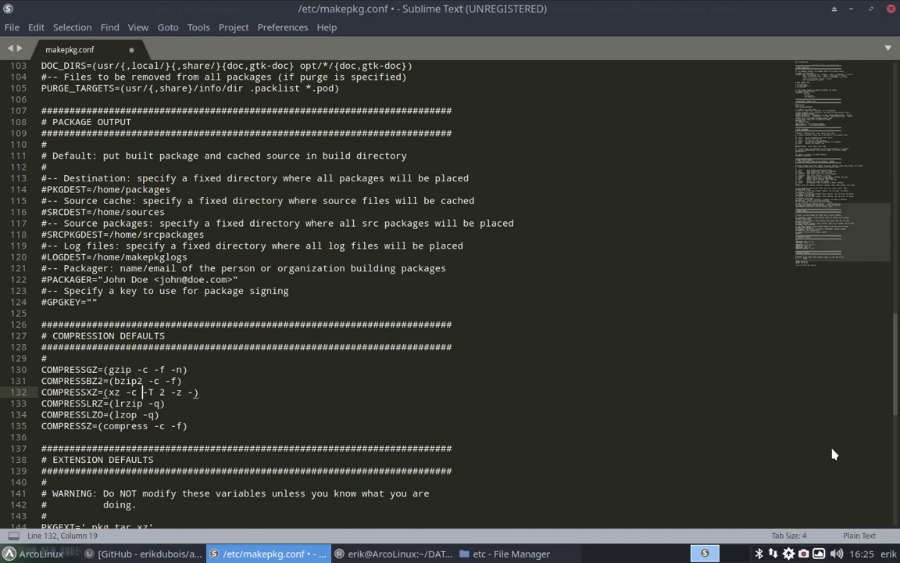
{"action": "left_click_drag", "start_coordinate": [143, 390], "coordinate": [164, 391]}
{"action": "key", "text": "BackSpace"}
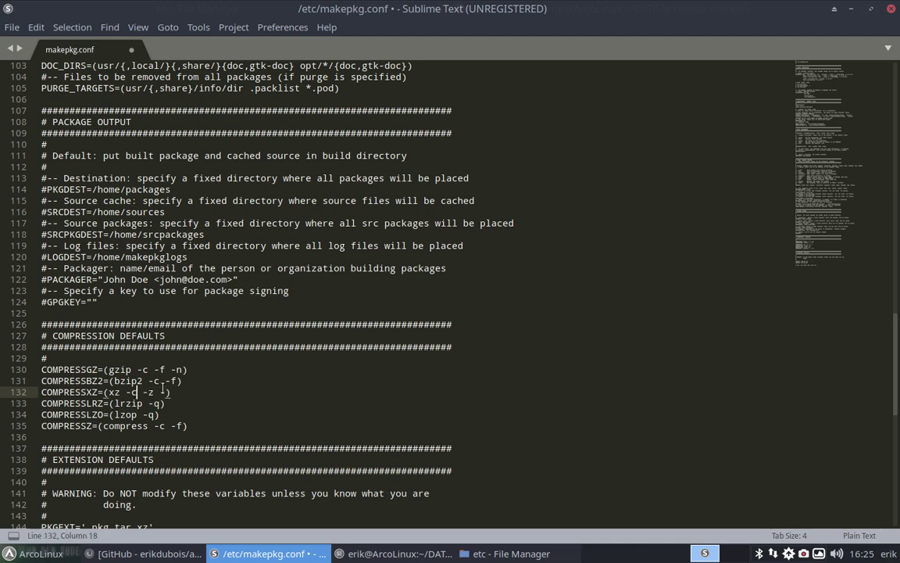
{"action": "key", "text": "ctrl+s"}
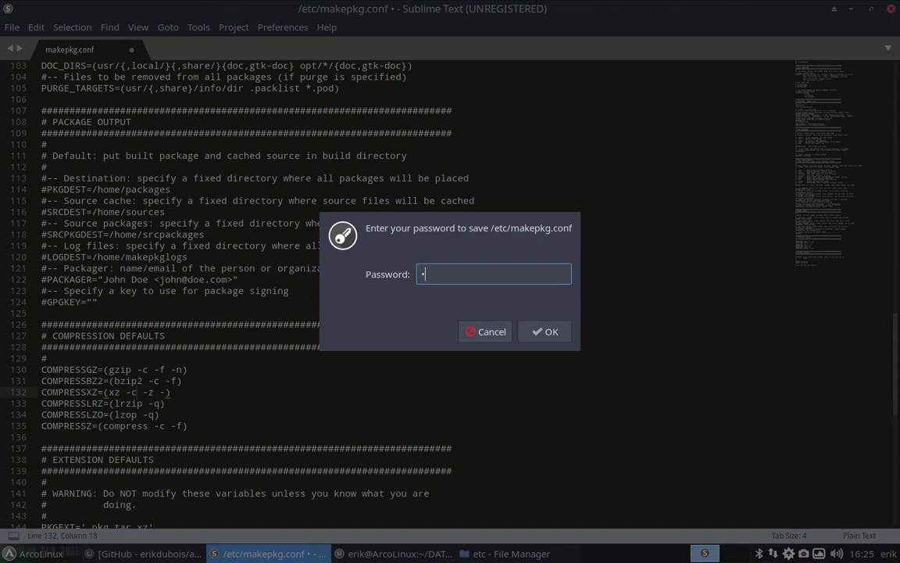
{"action": "key", "text": "Return"}
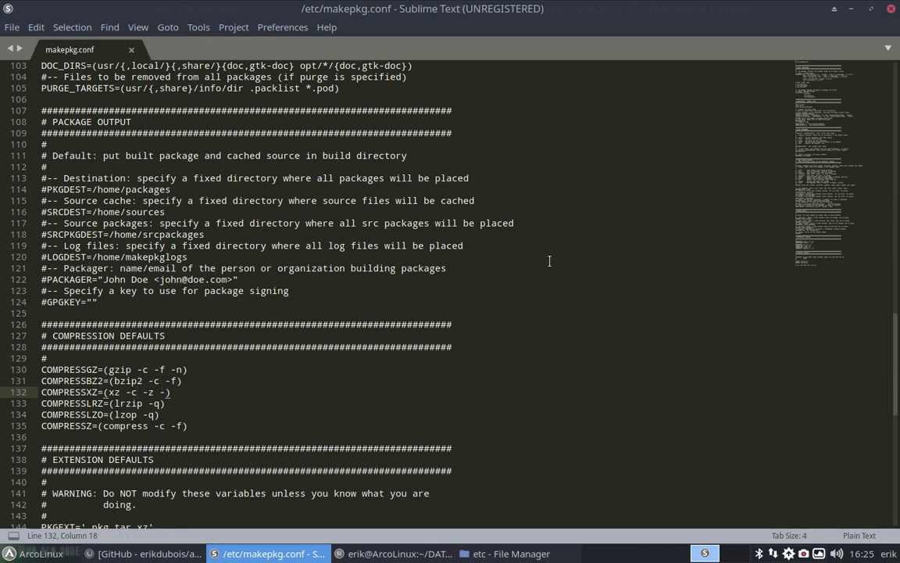
- Close Sublime Text, place the terminal over the file manager, and check temperatures with sensors
{"action": "left_click", "coordinate": [891, 10]}
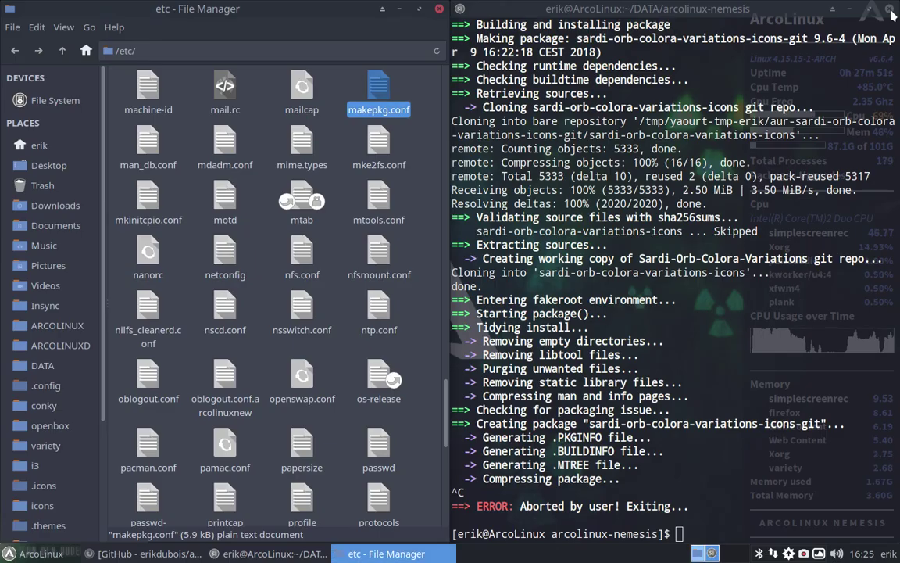
{"action": "left_click_drag", "start_coordinate": [710, 10], "coordinate": [422, 33]}
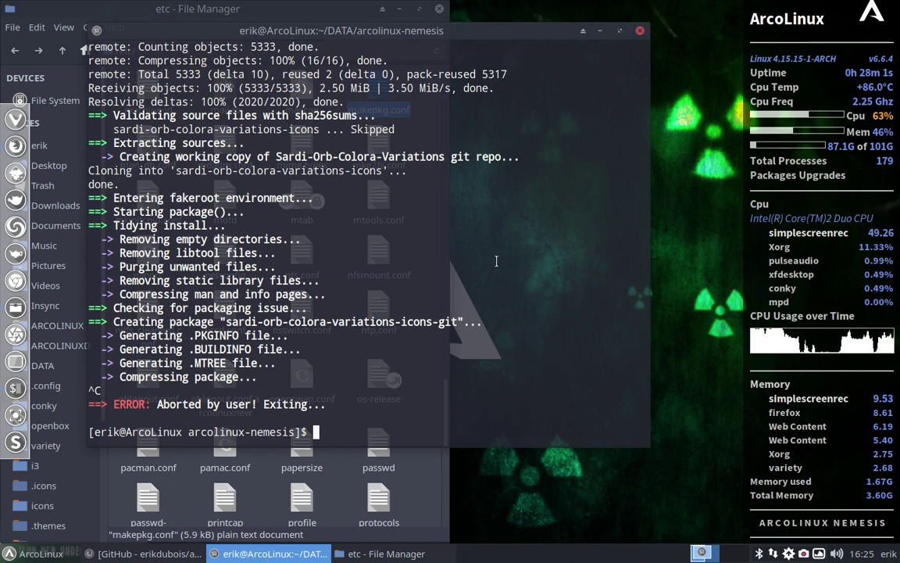
{"action": "type", "text": "senso"}
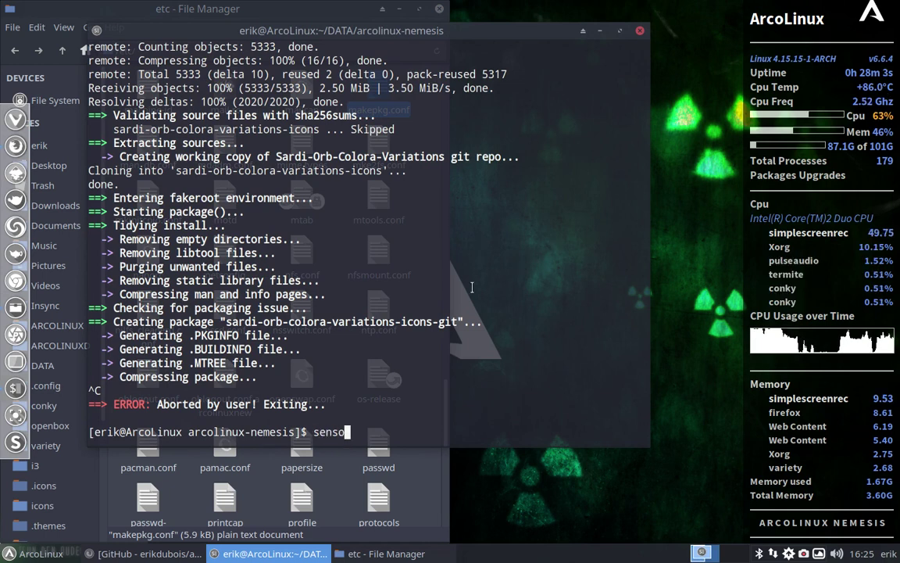
{"action": "type", "text": "rs"}
{"action": "key", "text": "Return"}
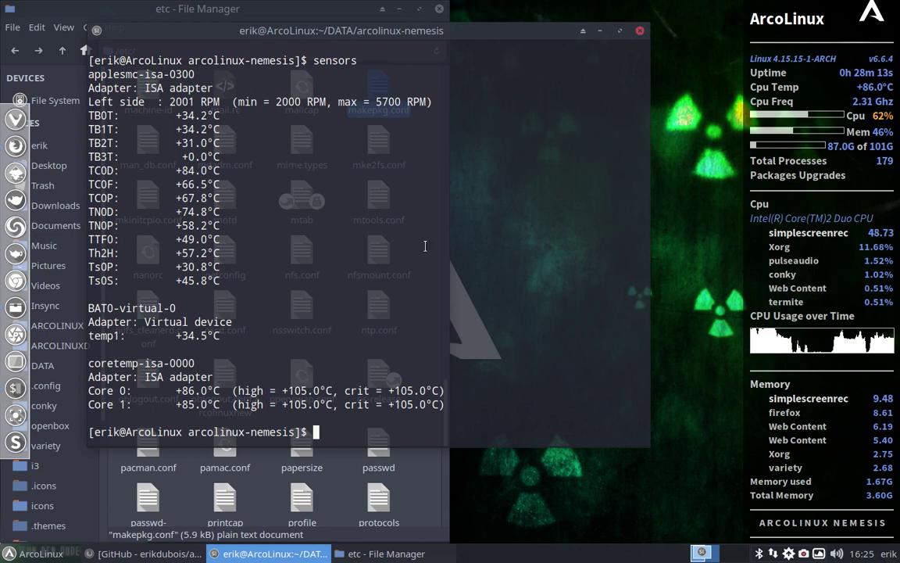
- Run the 300-software-AUR-repo-v3.sh install script
{"action": "type", "text": "./300-s"}
{"action": "key", "text": "Tab"}
{"action": "key", "text": "Return"}
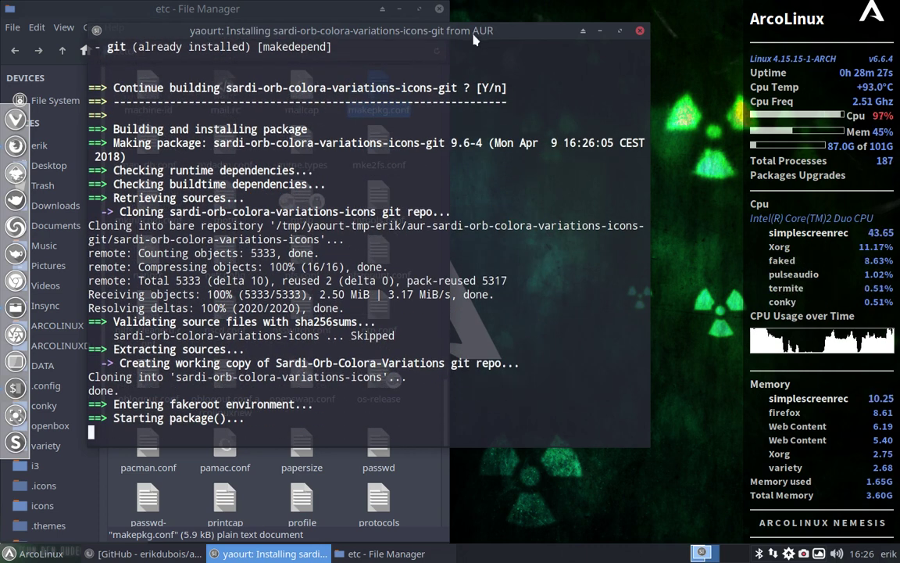
{"action": "left_click_drag", "start_coordinate": [481, 43], "coordinate": [707, 145]}
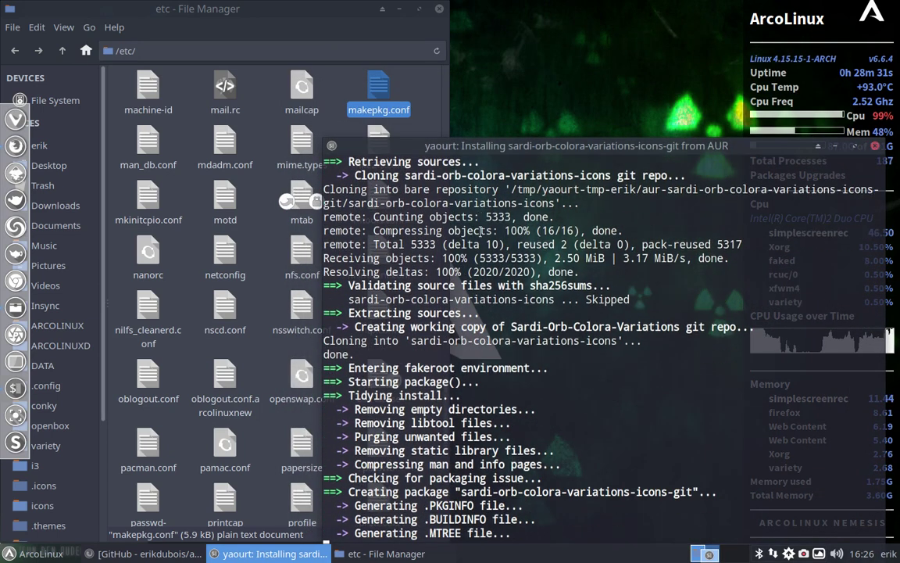
{"action": "key", "text": "super+Return"}
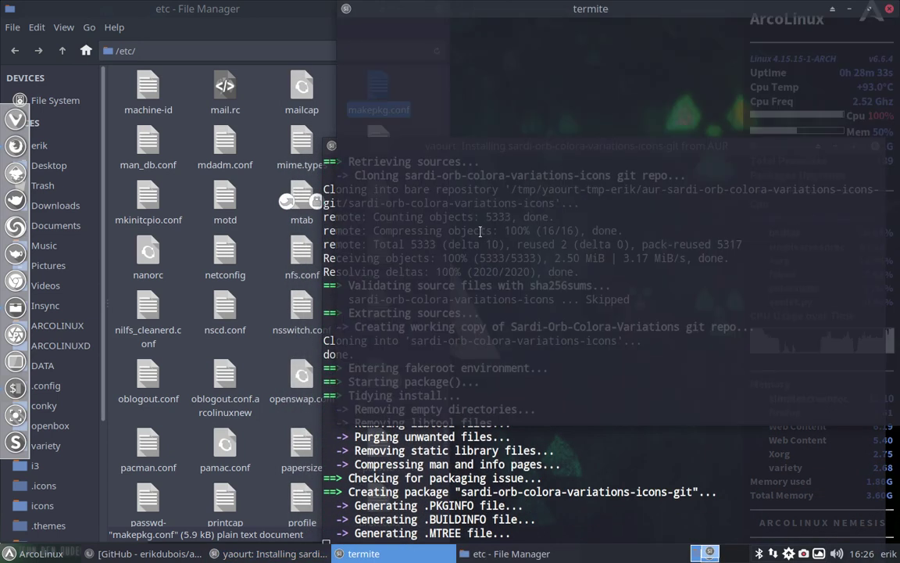
{"action": "type", "text": "htop"}
{"action": "key", "text": "Return"}
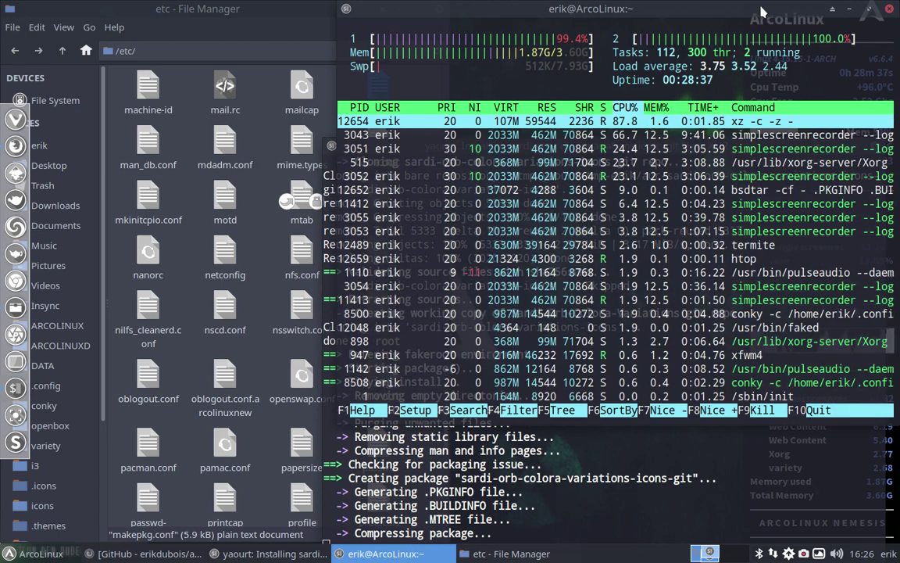
{"action": "left_click_drag", "start_coordinate": [755, 11], "coordinate": [510, 34]}
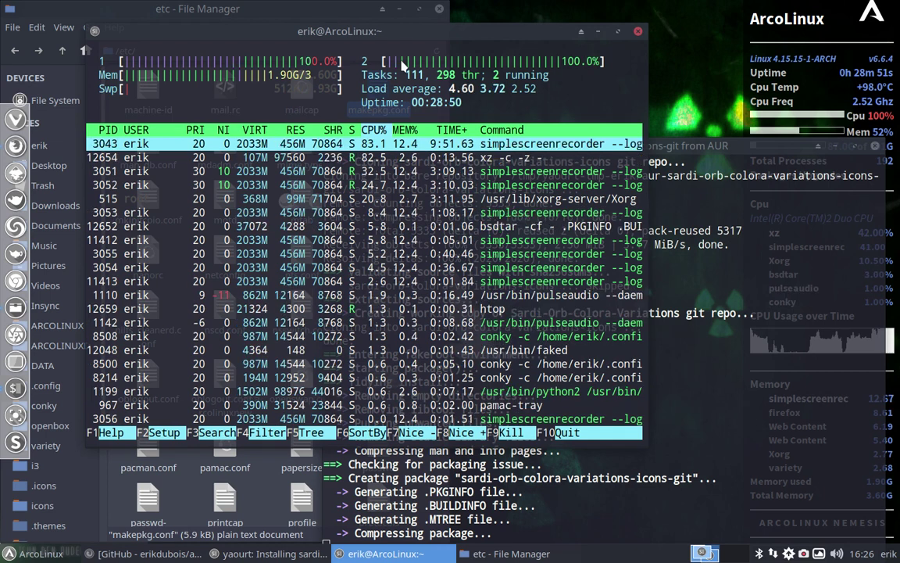
- Close the process monitor, open /etc/makepkg.conf in Sublime Text, and select the COMPRESSXZ line
{"action": "left_click", "coordinate": [638, 32]}
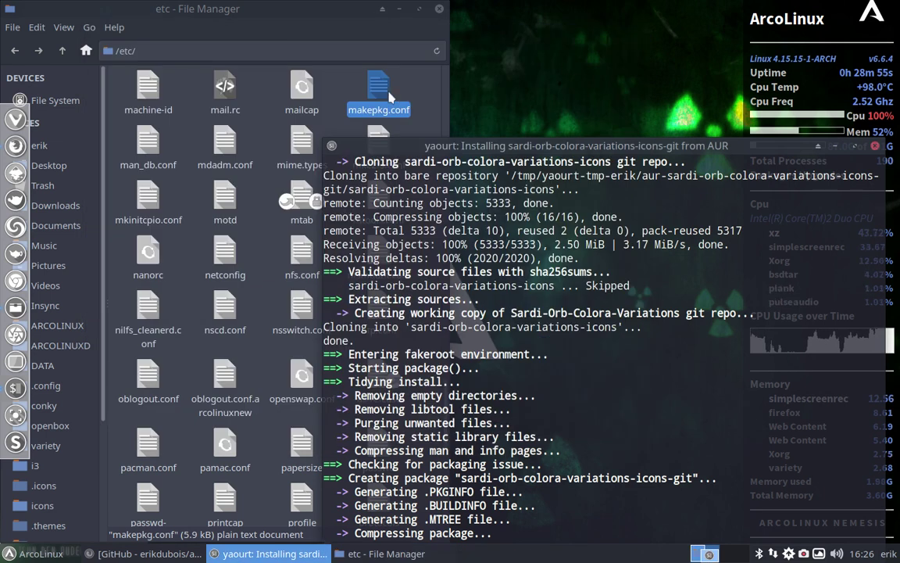
{"action": "double_click", "coordinate": [378, 86]}
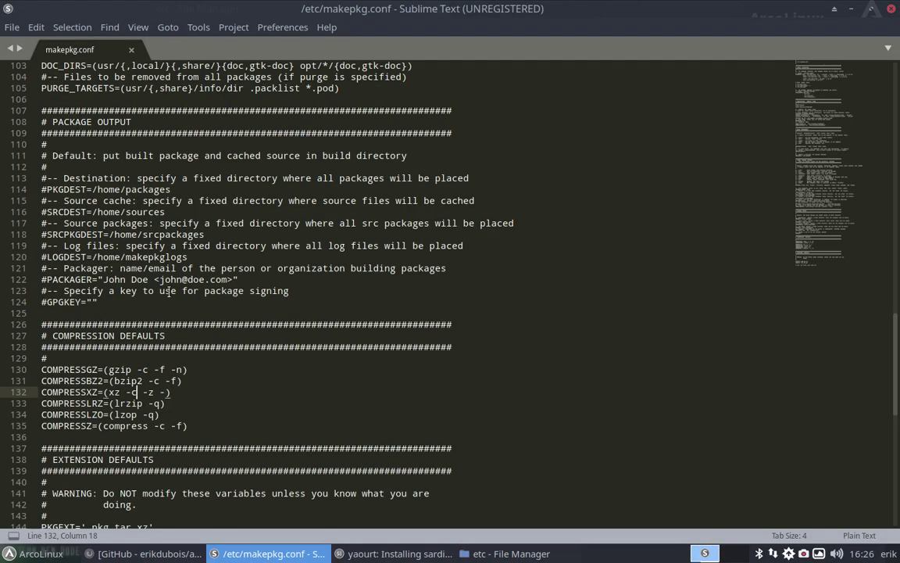
{"action": "left_click_drag", "start_coordinate": [169, 392], "coordinate": [29, 387]}
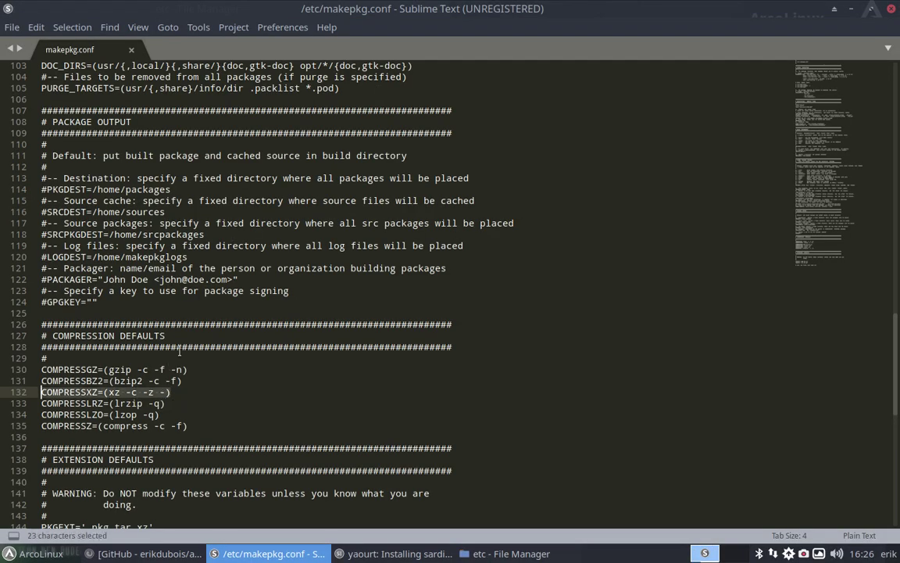
- Scroll up to line 44 and select the commented-out MAKEFLAGS line
{"action": "scroll", "coordinate": [207, 328], "scroll_direction": "up", "scroll_amount": 8}
{"action": "scroll", "coordinate": [207, 328], "scroll_direction": "up", "scroll_amount": 7}
{"action": "scroll", "coordinate": [208, 328], "scroll_direction": "up", "scroll_amount": 4}
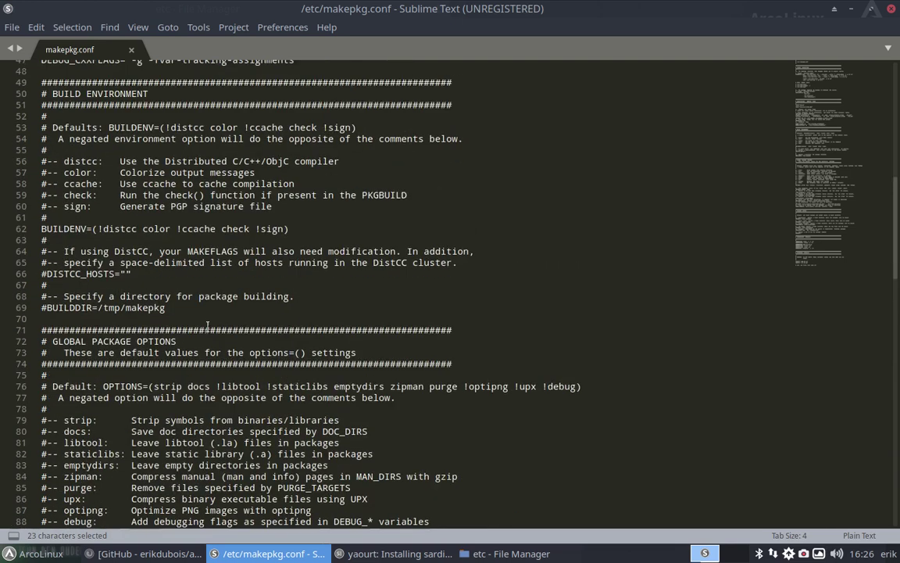
{"action": "scroll", "coordinate": [207, 327], "scroll_direction": "up", "scroll_amount": 2}
{"action": "scroll", "coordinate": [207, 327], "scroll_direction": "up", "scroll_amount": 3}
{"action": "scroll", "coordinate": [207, 327], "scroll_direction": "up", "scroll_amount": 1}
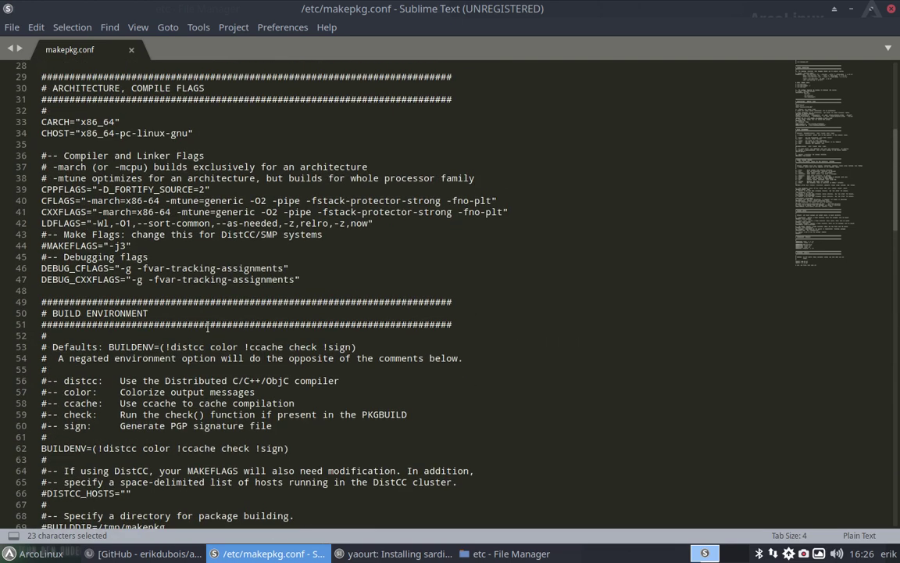
{"action": "left_click", "coordinate": [136, 246]}
{"action": "left_click", "coordinate": [35, 245], "text": "shift"}
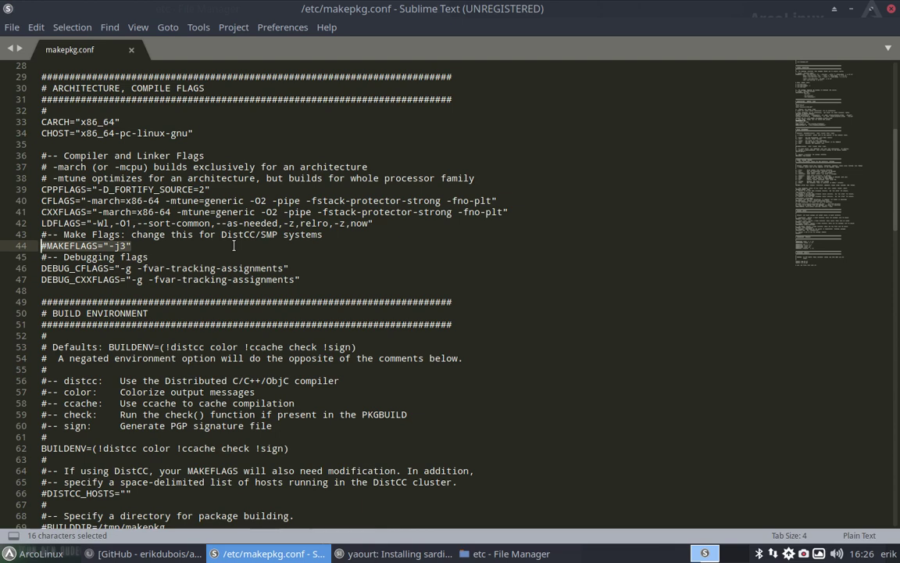
- Minimize Sublime Text, bring the yaourt install terminal into view, and close the file manager
{"action": "left_click", "coordinate": [834, 8]}
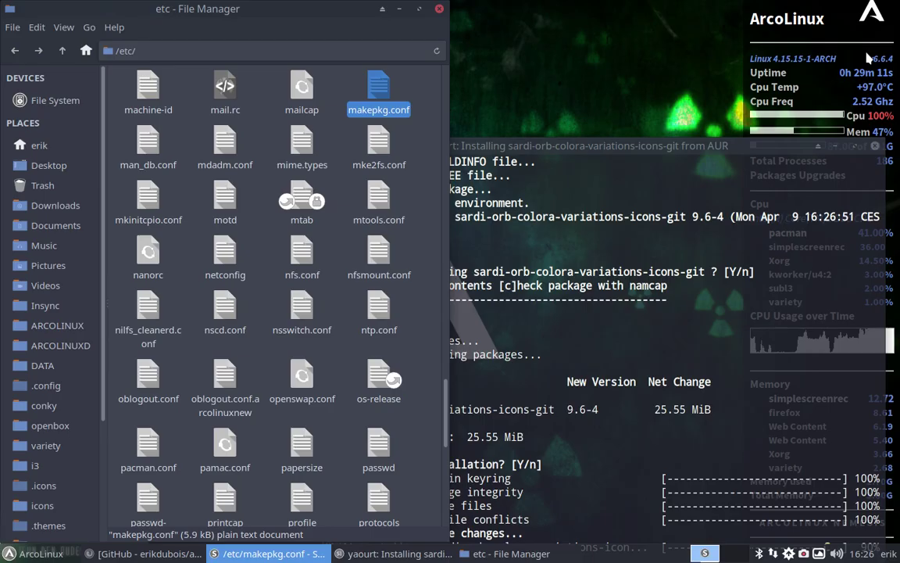
{"action": "left_click_drag", "start_coordinate": [776, 144], "coordinate": [571, 57]}
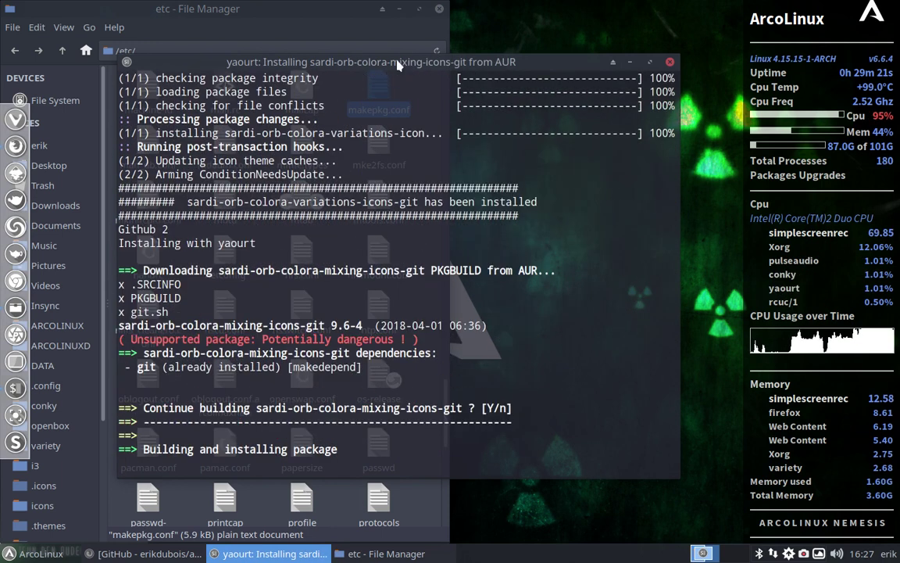
{"action": "left_click_drag", "start_coordinate": [398, 63], "coordinate": [435, 72]}
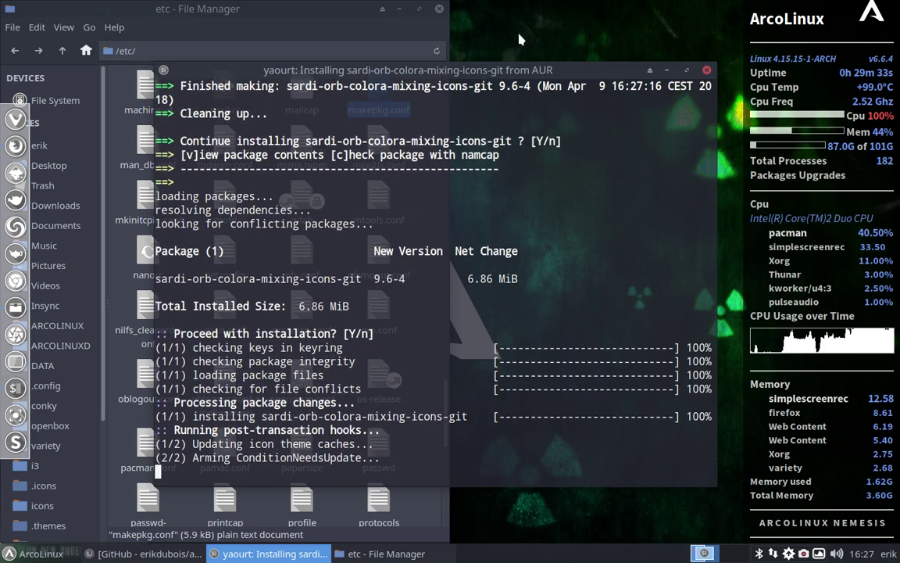
{"action": "left_click_drag", "start_coordinate": [450, 70], "coordinate": [467, 97]}
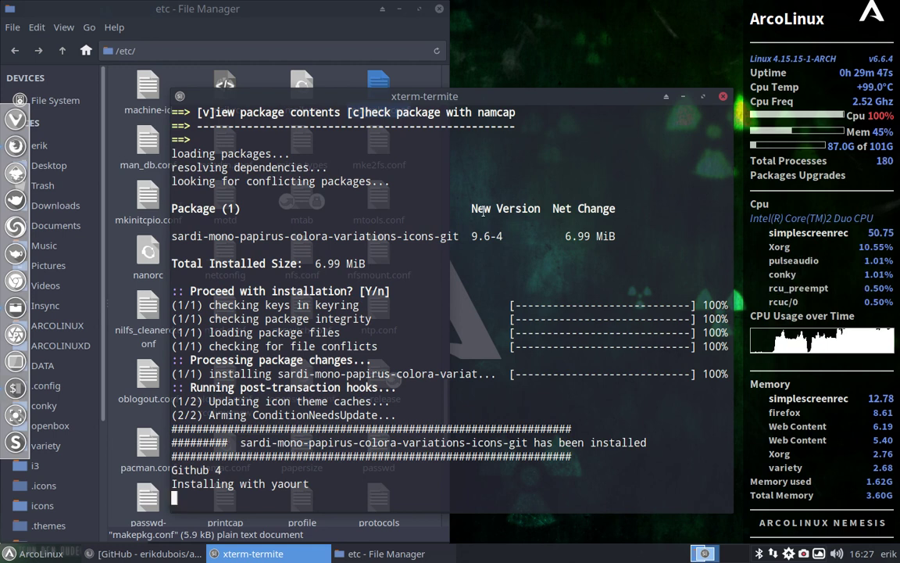
{"action": "left_click", "coordinate": [440, 9]}
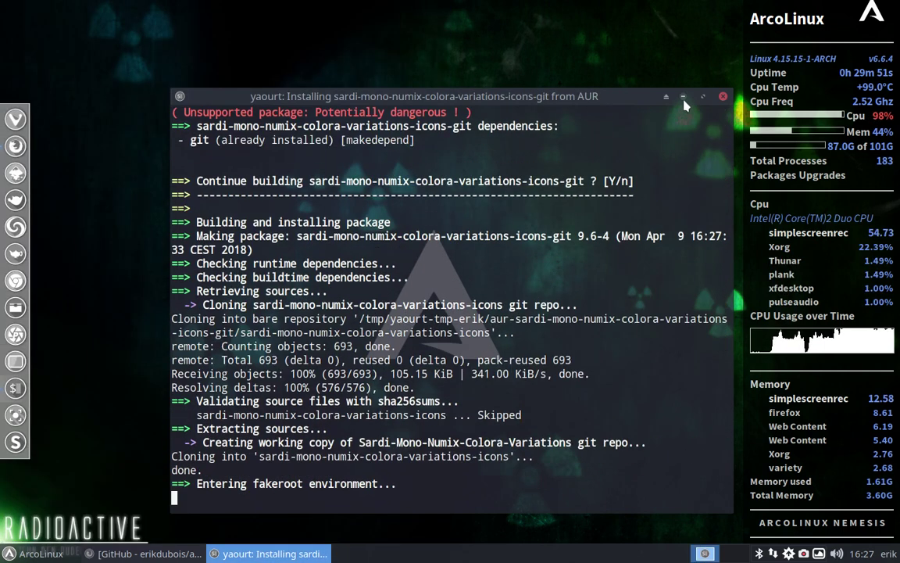
- In Conkyzen, sort by Conky Name, tick Arco-Logo-What-did-you-expect.conkyrc, and apply with OK
{"action": "left_click", "coordinate": [684, 97]}
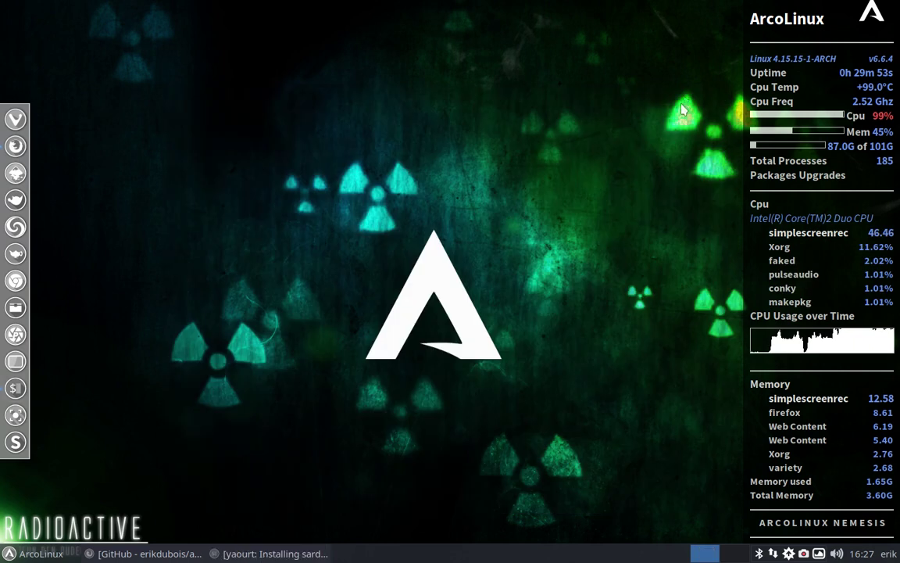
{"action": "right_click", "coordinate": [205, 203]}
{"action": "mouse_move", "coordinate": [258, 299]}
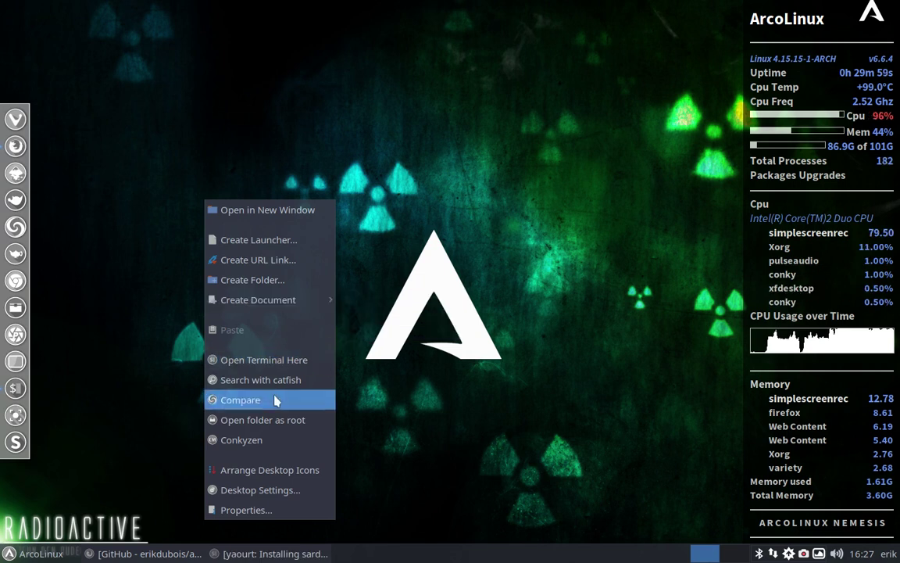
{"action": "left_click", "coordinate": [275, 440]}
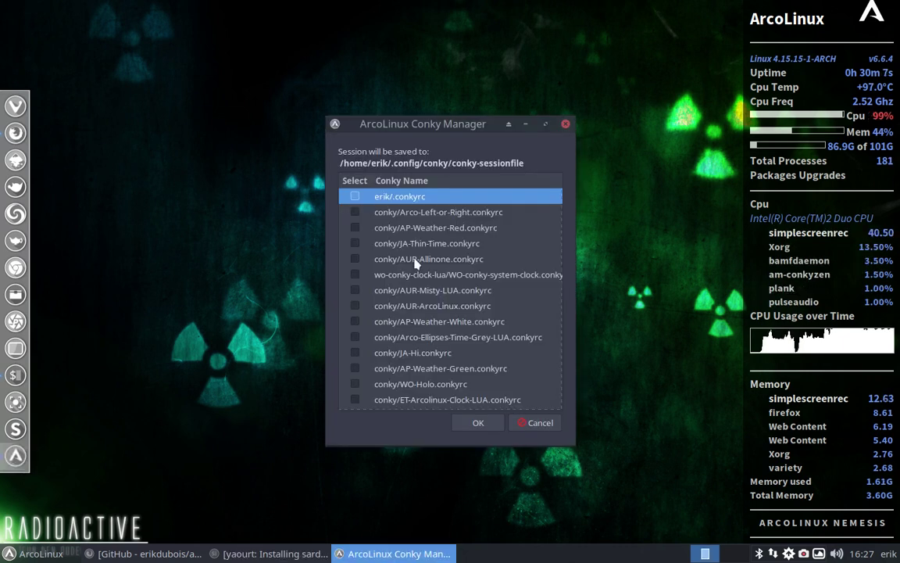
{"action": "left_click", "coordinate": [401, 180]}
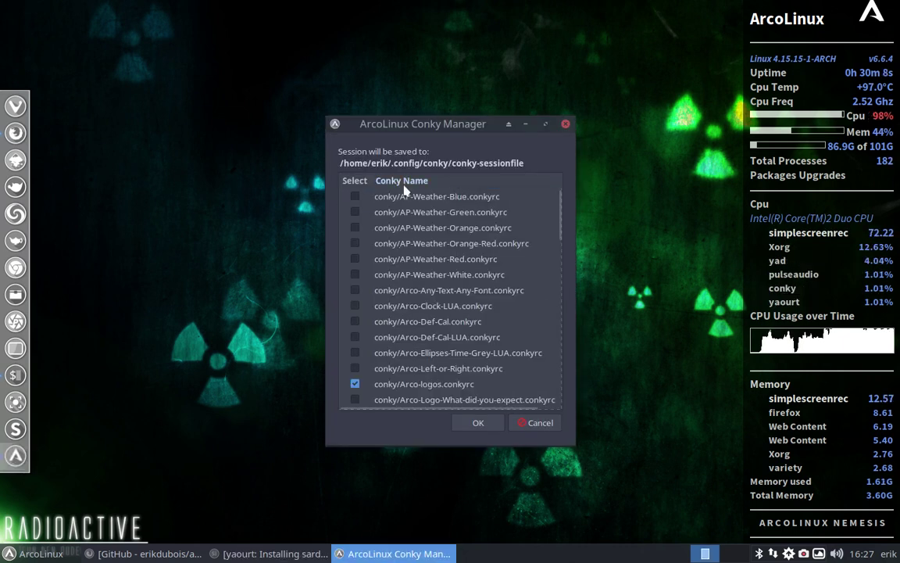
{"action": "left_click", "coordinate": [355, 400]}
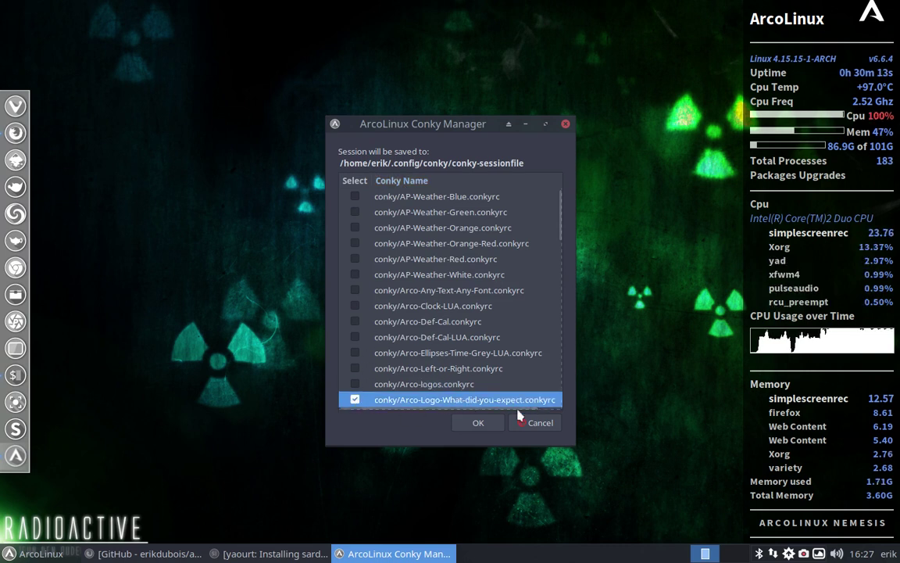
{"action": "left_click", "coordinate": [479, 423]}
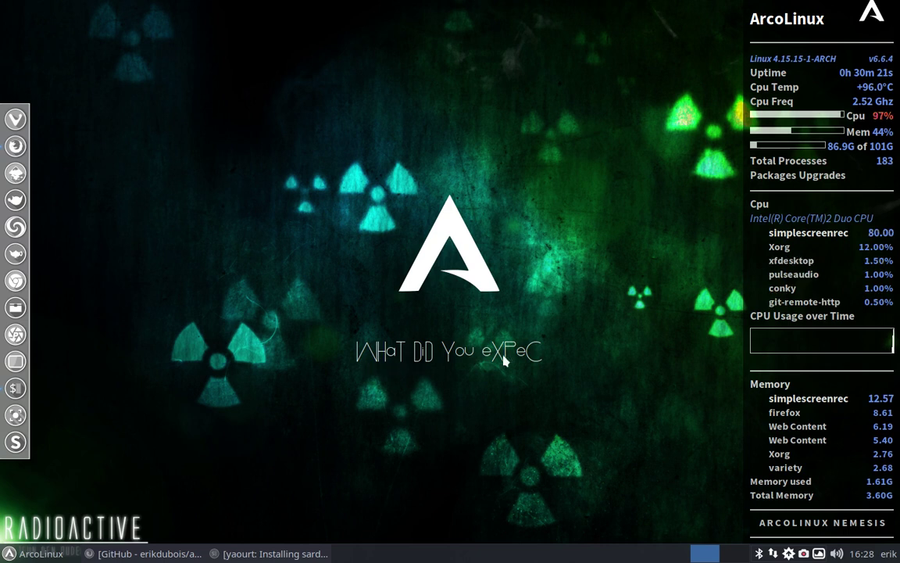
- Open a new Thunar window from the desktop and browse to the ~/.config/conky folder
{"action": "right_click", "coordinate": [192, 283]}
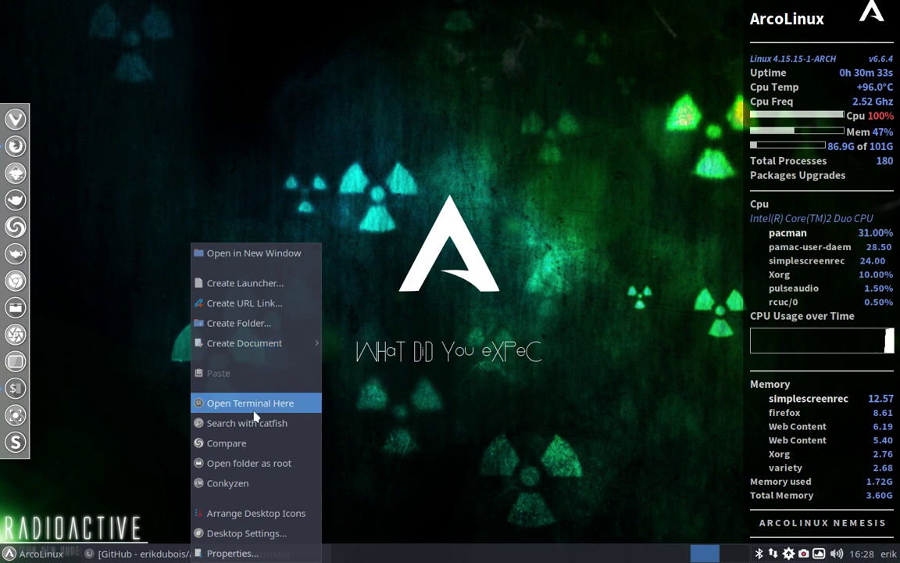
{"action": "left_click", "coordinate": [264, 258]}
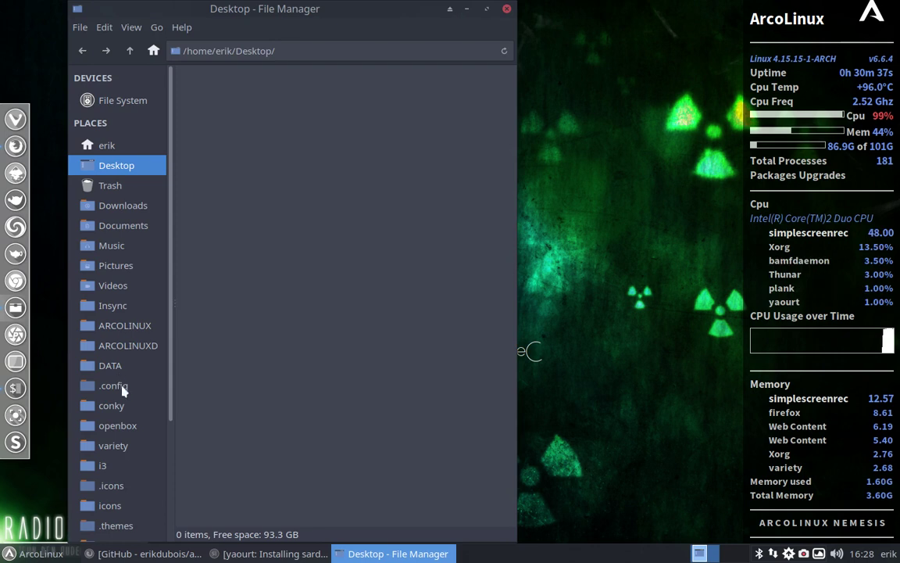
{"action": "left_click", "coordinate": [127, 410]}
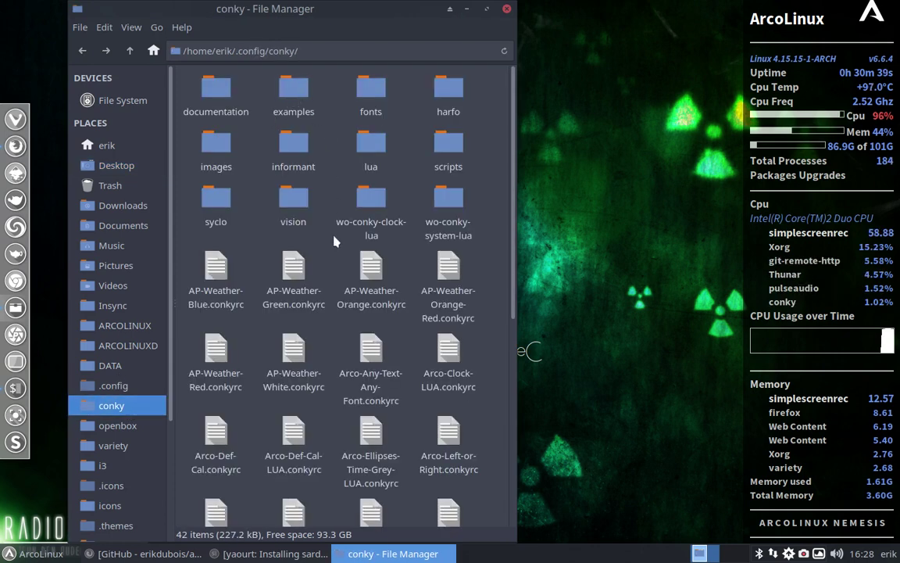
{"action": "scroll", "coordinate": [323, 382], "scroll_direction": "down", "scroll_amount": 2}
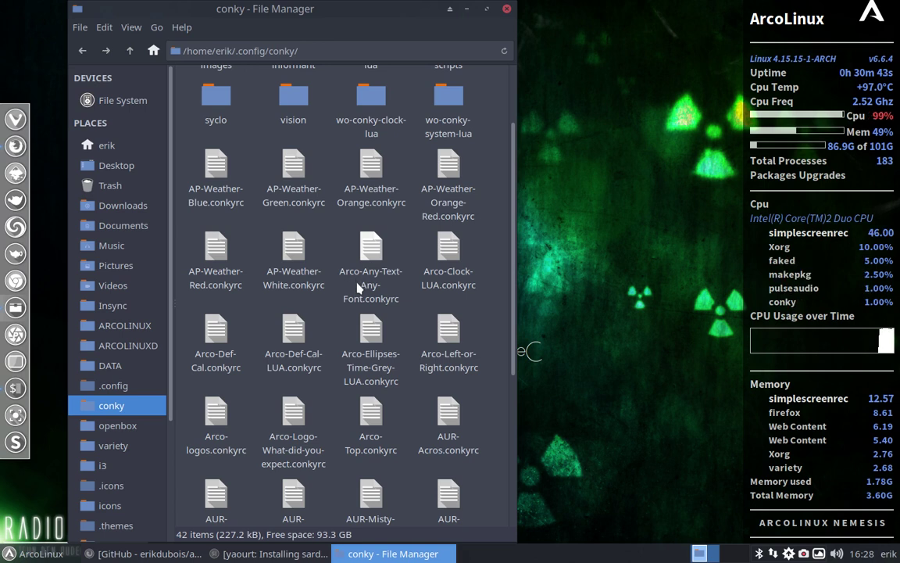
- Open Arco-Logo-What-did-you-expect.conkyrc in Sublime Text and scroll down to the width settings
{"action": "left_click", "coordinate": [292, 415]}
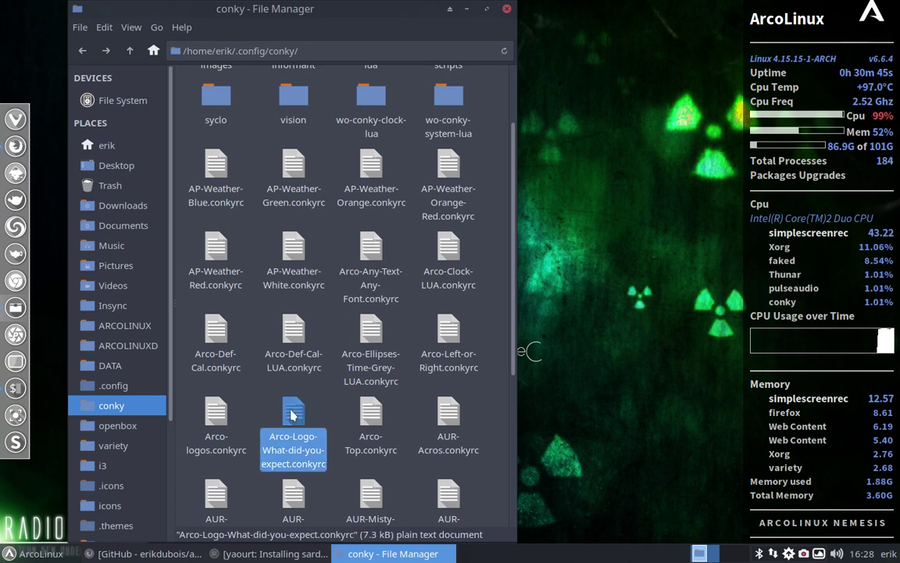
{"action": "double_click", "coordinate": [293, 415]}
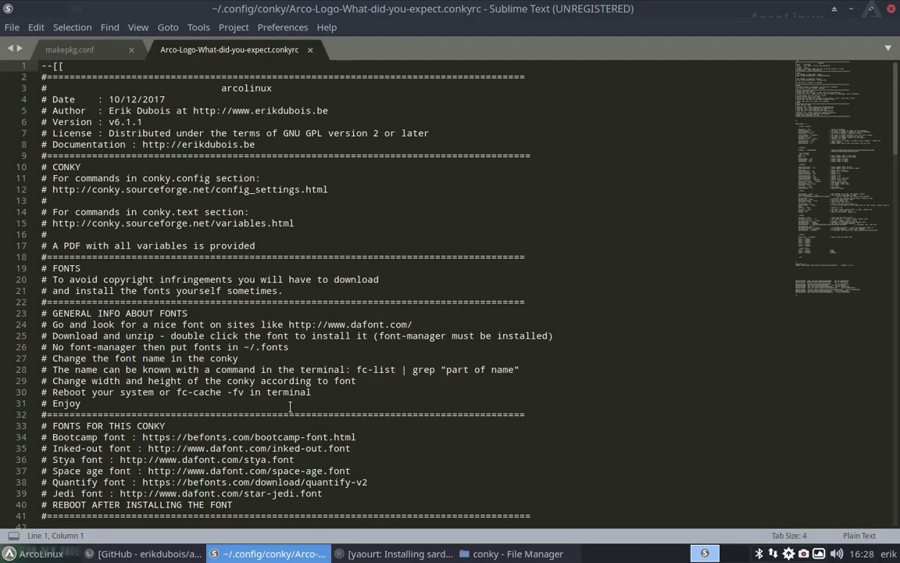
{"action": "scroll", "coordinate": [184, 255], "scroll_direction": "down", "scroll_amount": 3}
{"action": "scroll", "coordinate": [182, 258], "scroll_direction": "down", "scroll_amount": 3}
{"action": "scroll", "coordinate": [179, 261], "scroll_direction": "down", "scroll_amount": 6}
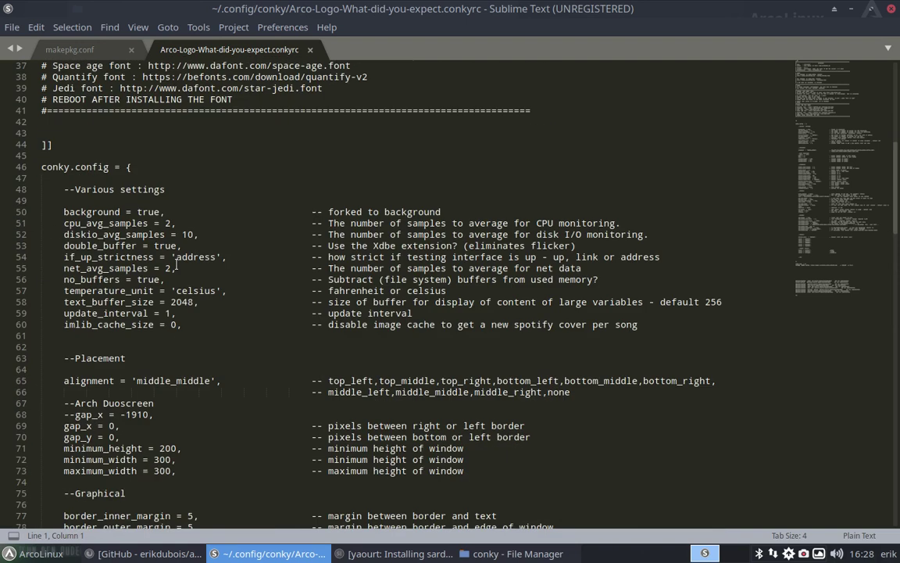
{"action": "scroll", "coordinate": [176, 263], "scroll_direction": "down", "scroll_amount": 4}
{"action": "scroll", "coordinate": [167, 259], "scroll_direction": "down", "scroll_amount": 2}
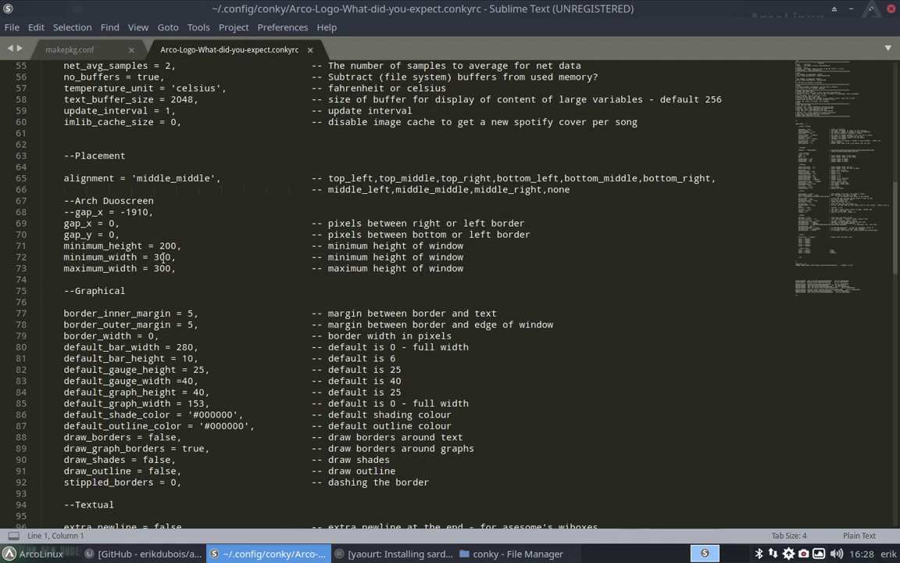
- Change minimum_width and maximum_width from 300 to 320 and save the file
{"action": "left_click_drag", "start_coordinate": [155, 258], "coordinate": [160, 258]}
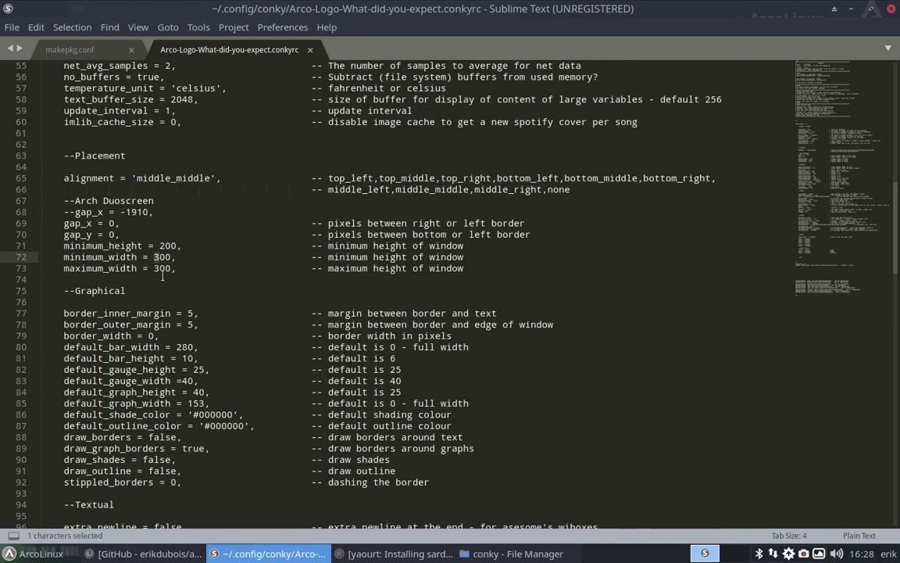
{"action": "left_click", "coordinate": [160, 258]}
{"action": "key", "text": "Delete"}
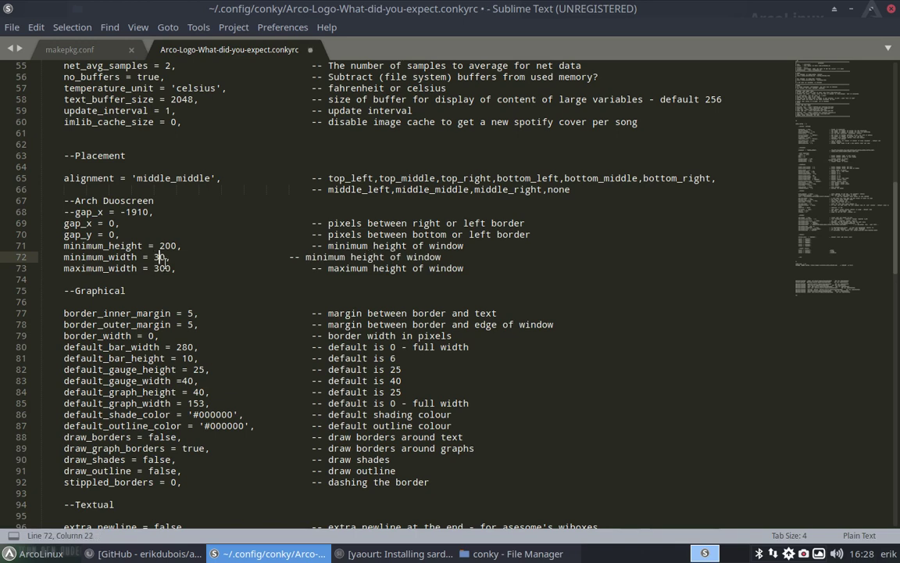
{"action": "type", "text": "2"}
{"action": "left_click", "coordinate": [160, 269]}
{"action": "key", "text": "Delete"}
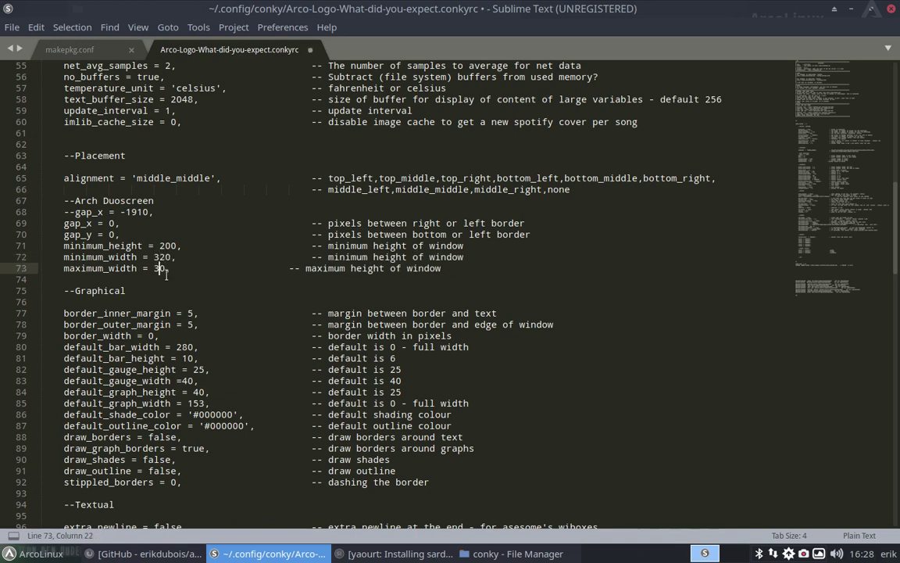
{"action": "type", "text": "2"}
{"action": "key", "text": "ctrl+s"}
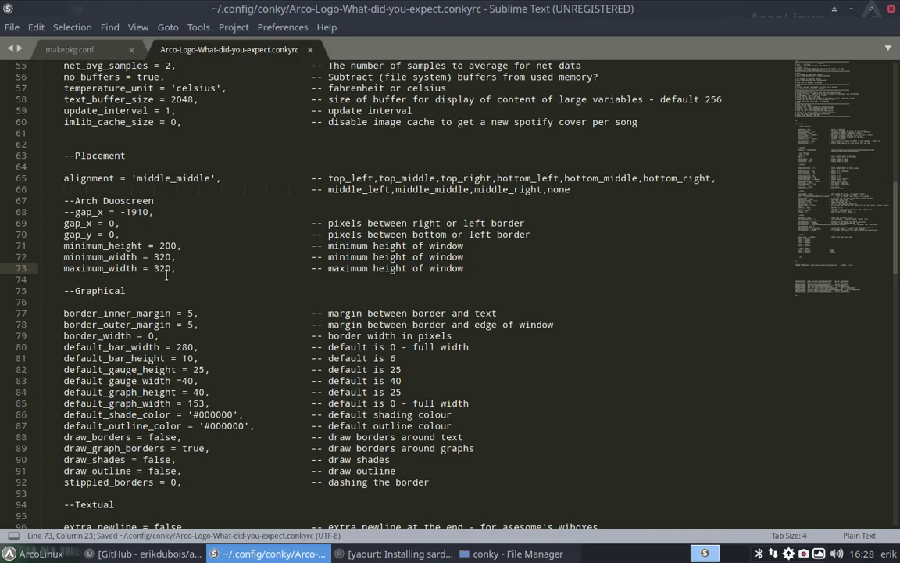
- Close Sublime Text, minimize the conky folder window, and launch Conkyzen from the desktop menu
{"action": "left_click", "coordinate": [268, 553]}
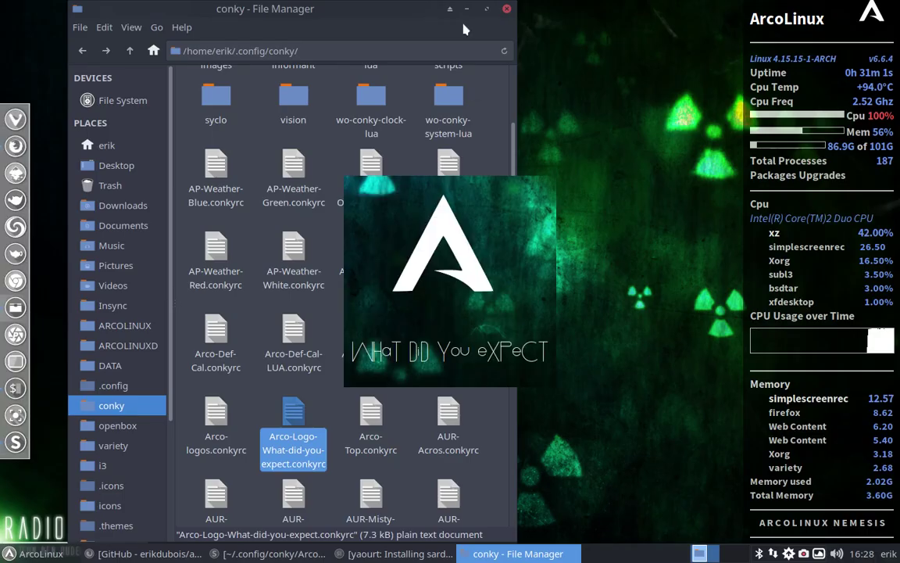
{"action": "left_click", "coordinate": [467, 9]}
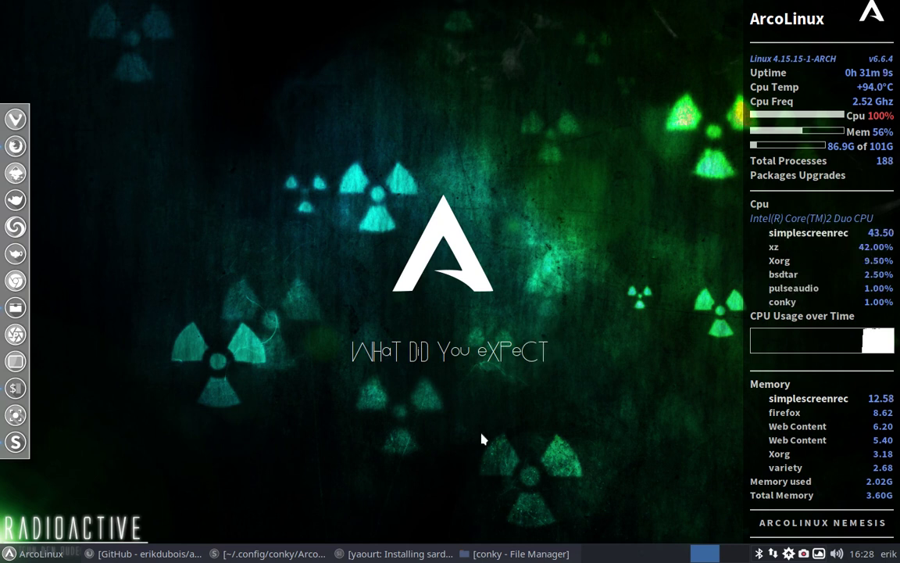
{"action": "right_click", "coordinate": [134, 236]}
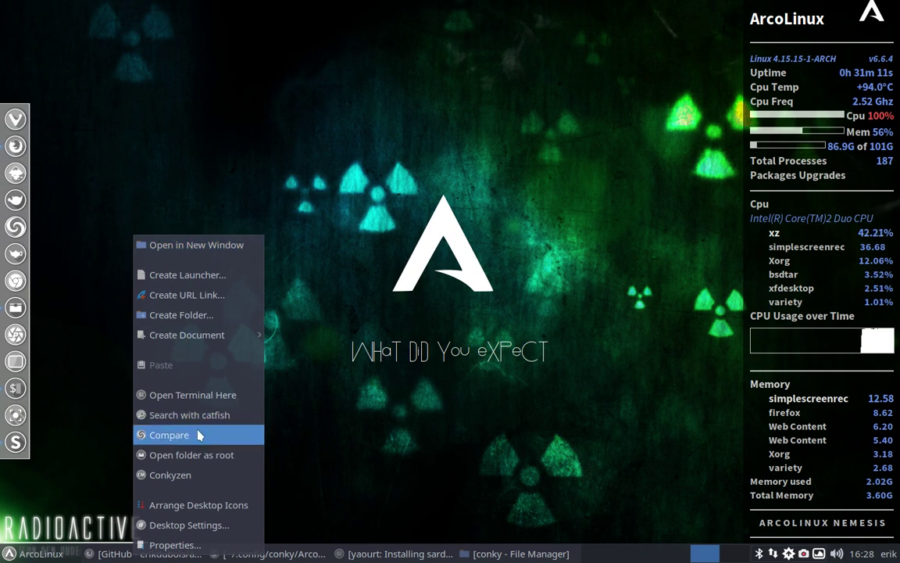
{"action": "left_click", "coordinate": [200, 474]}
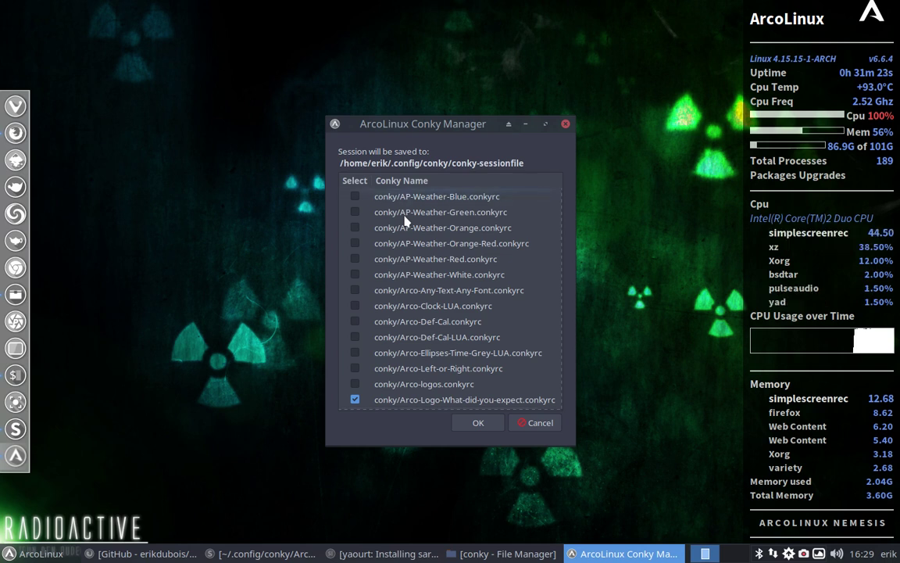
- Scroll through the conky list and tick the scancode clock conky
{"action": "scroll", "coordinate": [405, 222], "scroll_direction": "down", "scroll_amount": 2}
{"action": "scroll", "coordinate": [405, 222], "scroll_direction": "down", "scroll_amount": 1}
{"action": "scroll", "coordinate": [405, 222], "scroll_direction": "down", "scroll_amount": 2}
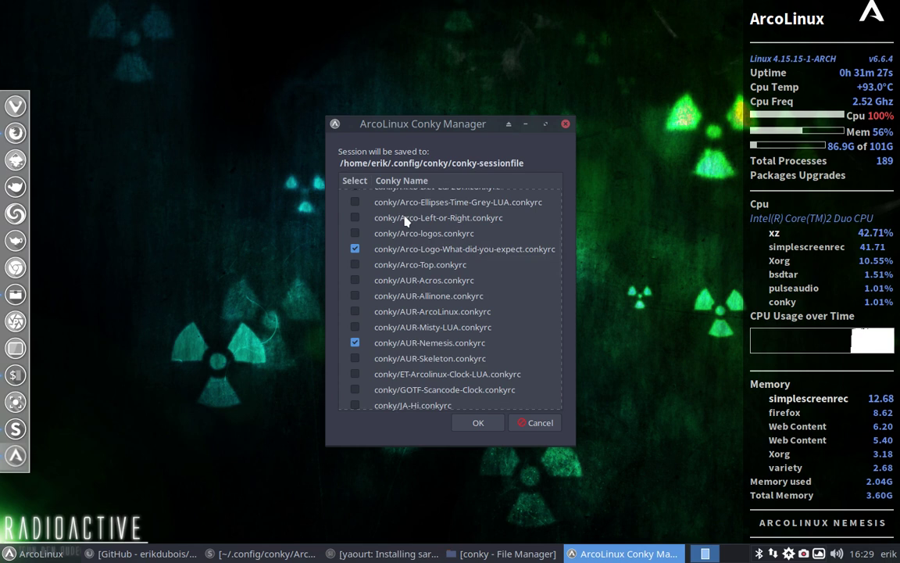
{"action": "scroll", "coordinate": [405, 222], "scroll_direction": "down", "scroll_amount": 1}
{"action": "scroll", "coordinate": [405, 221], "scroll_direction": "down", "scroll_amount": 1}
{"action": "scroll", "coordinate": [405, 221], "scroll_direction": "down", "scroll_amount": 1}
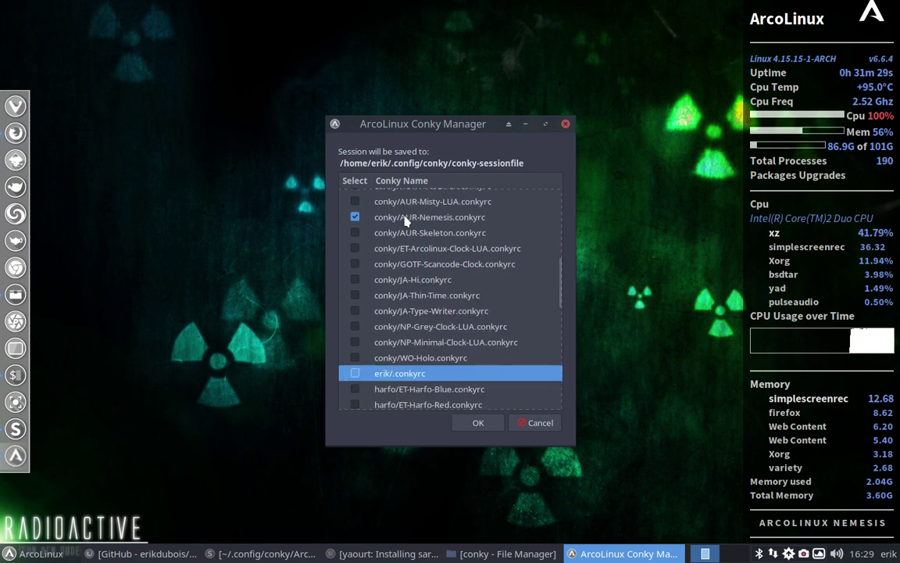
{"action": "left_click", "coordinate": [355, 264]}
- Apply the conky selection with OK, then restore the yaourt Spotify install terminal
{"action": "left_click", "coordinate": [479, 423]}
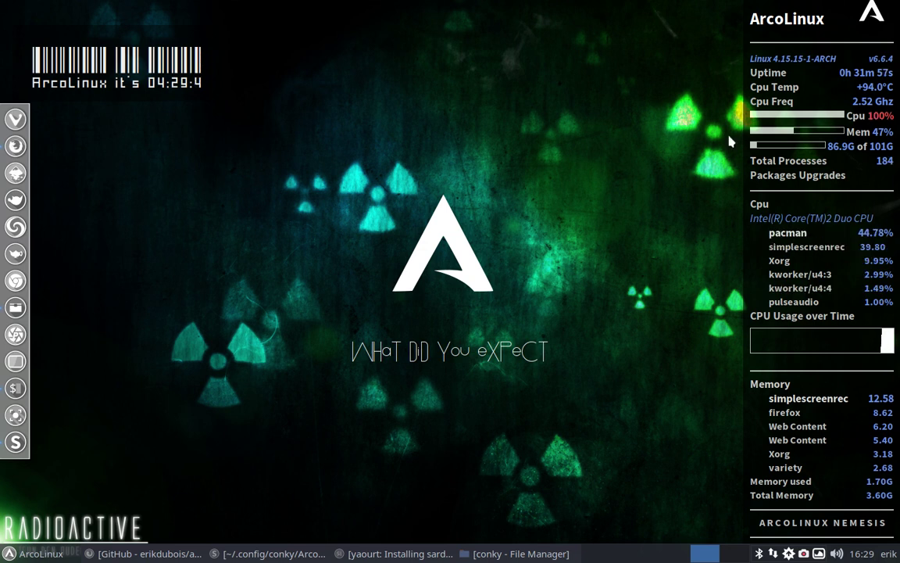
{"action": "left_click", "coordinate": [401, 554]}
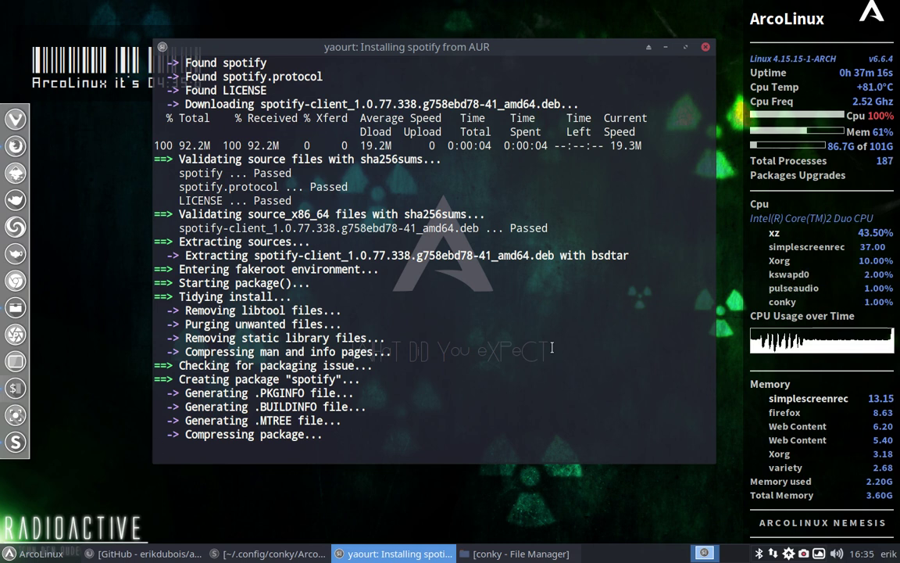
- Open a second terminal with Ctrl+Alt+T, run htop, then close that window
{"action": "key", "text": "ctrl+alt+t"}
{"action": "type", "text": "h"}
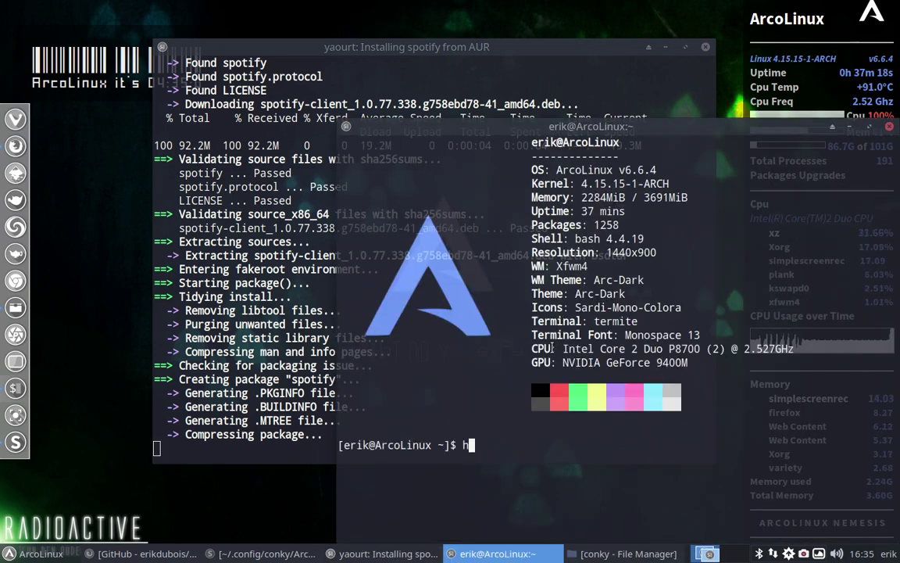
{"action": "type", "text": "top"}
{"action": "key", "text": "Return"}
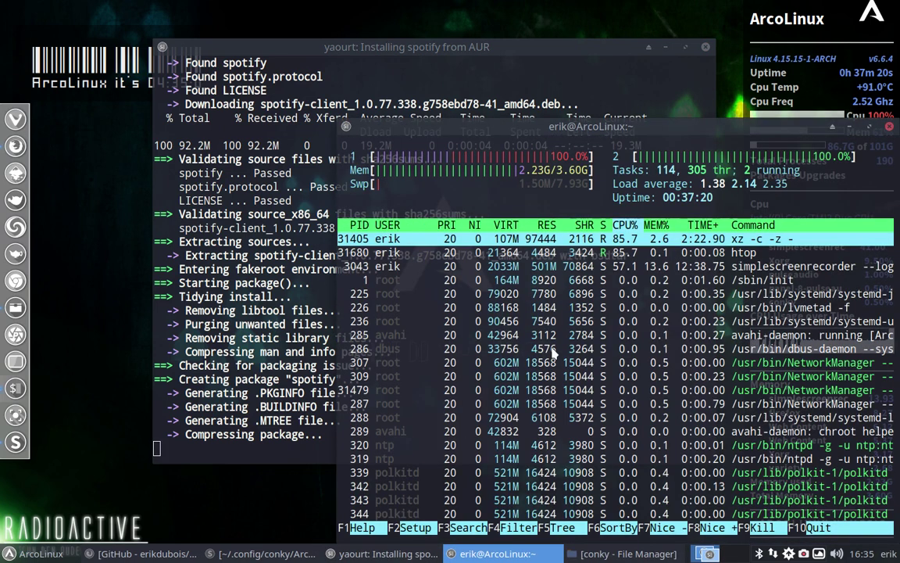
{"action": "left_click", "coordinate": [890, 128]}
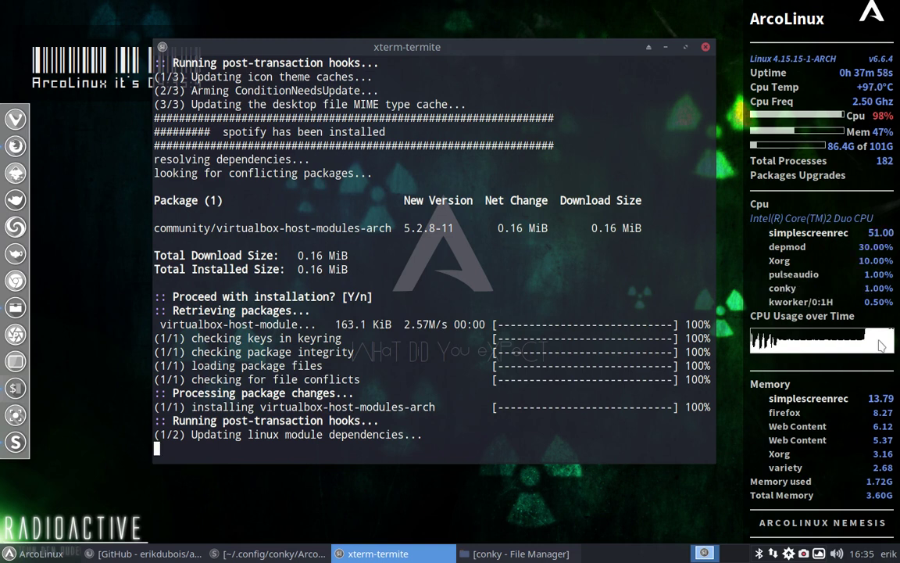
- In Panel Preferences, uncheck Lock panel for Panel 1 and drag it to the screen top
{"action": "right_click", "coordinate": [11, 552]}
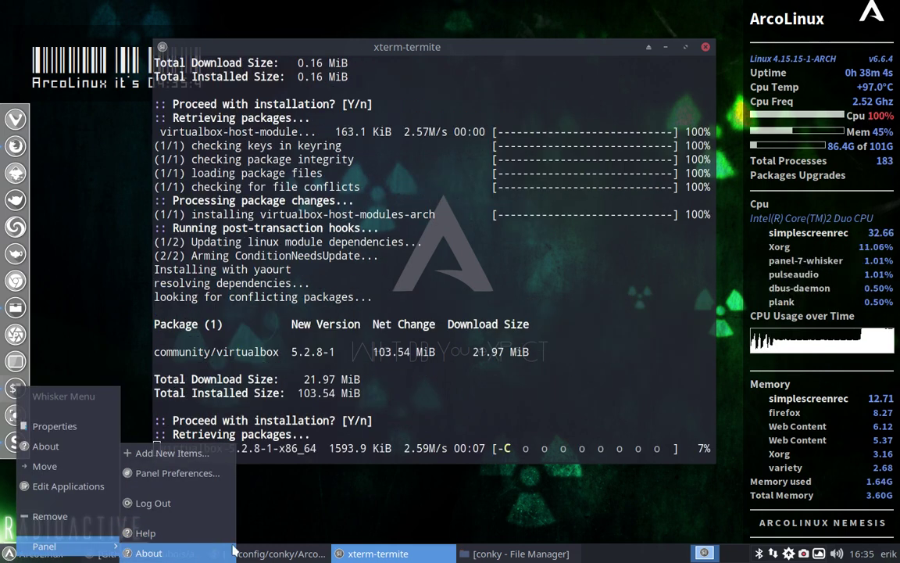
{"action": "right_click", "coordinate": [604, 553]}
{"action": "mouse_move", "coordinate": [635, 543]}
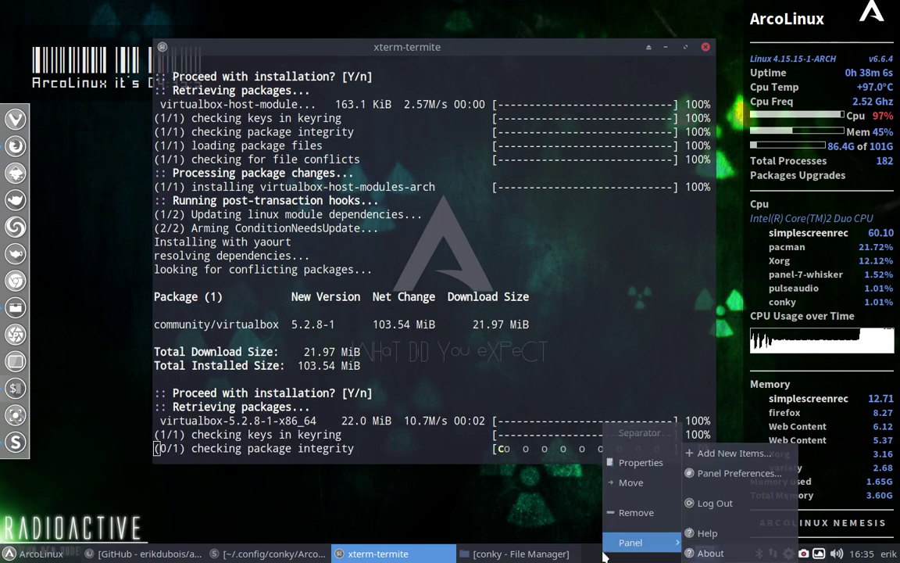
{"action": "left_click", "coordinate": [731, 473]}
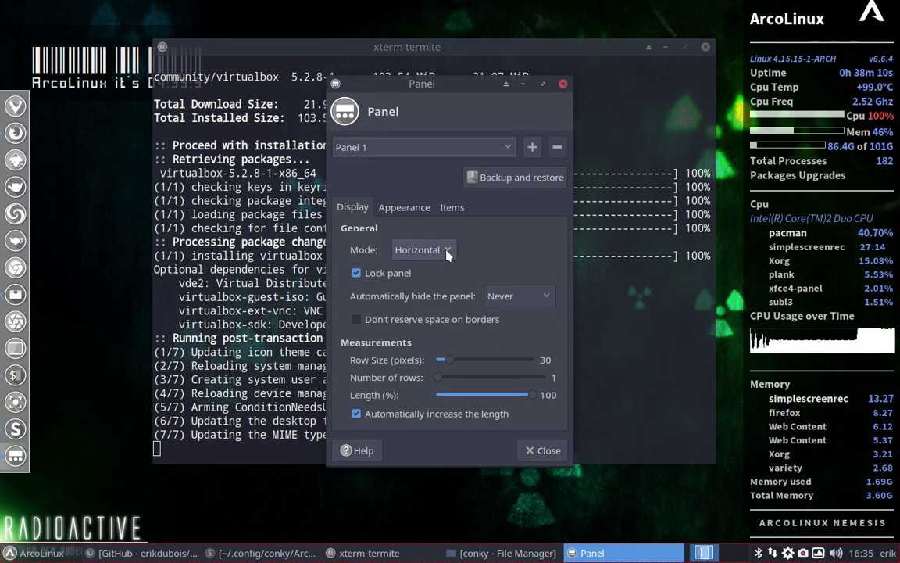
{"action": "left_click", "coordinate": [447, 250]}
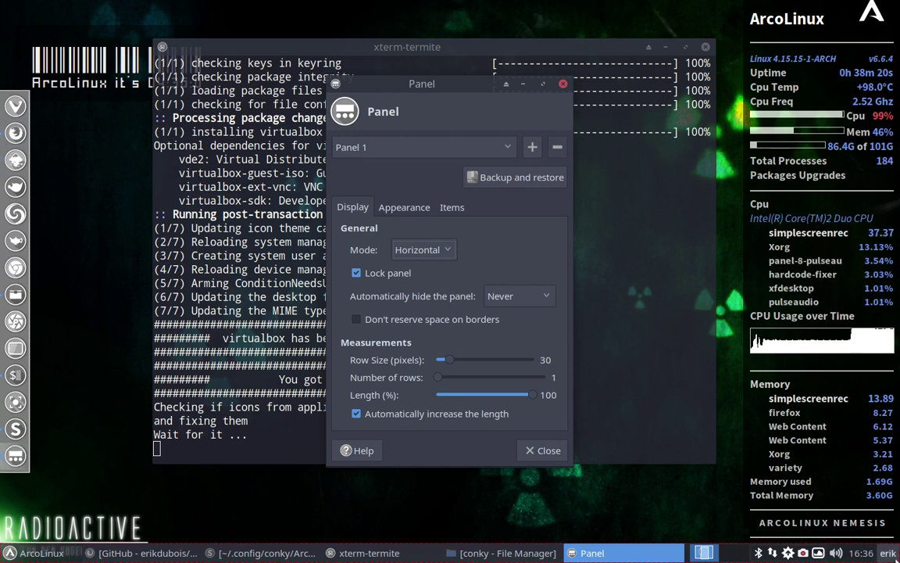
{"action": "left_click", "coordinate": [404, 152]}
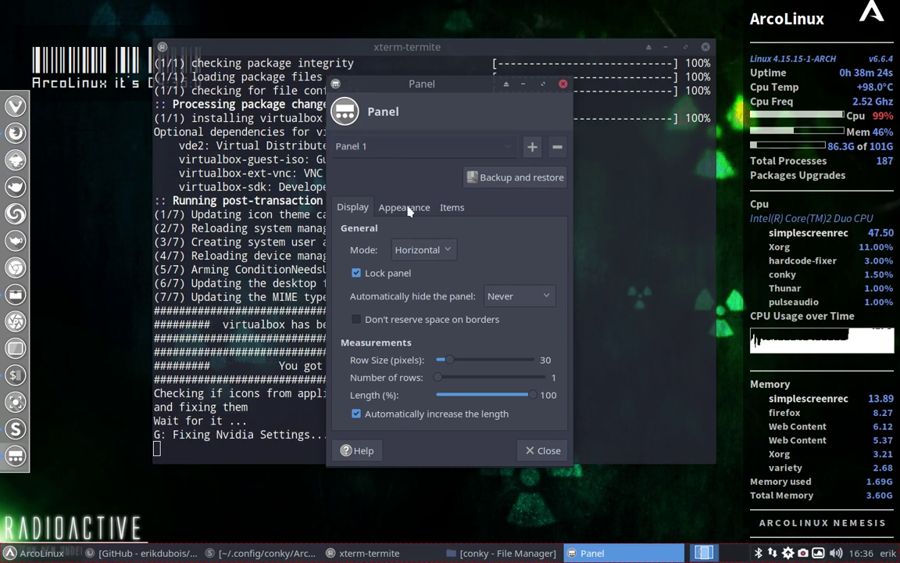
{"action": "left_click", "coordinate": [356, 273]}
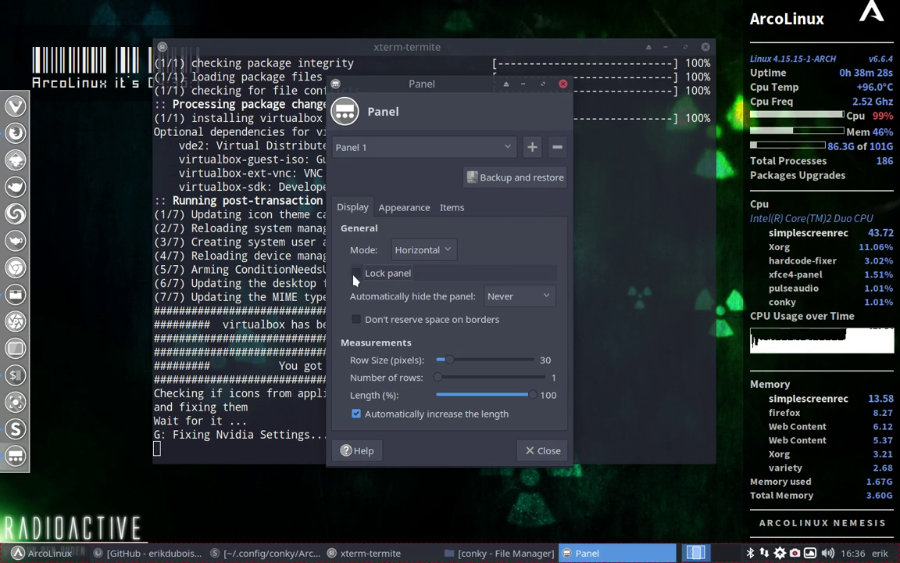
{"action": "left_click_drag", "start_coordinate": [4, 553], "coordinate": [34, 8]}
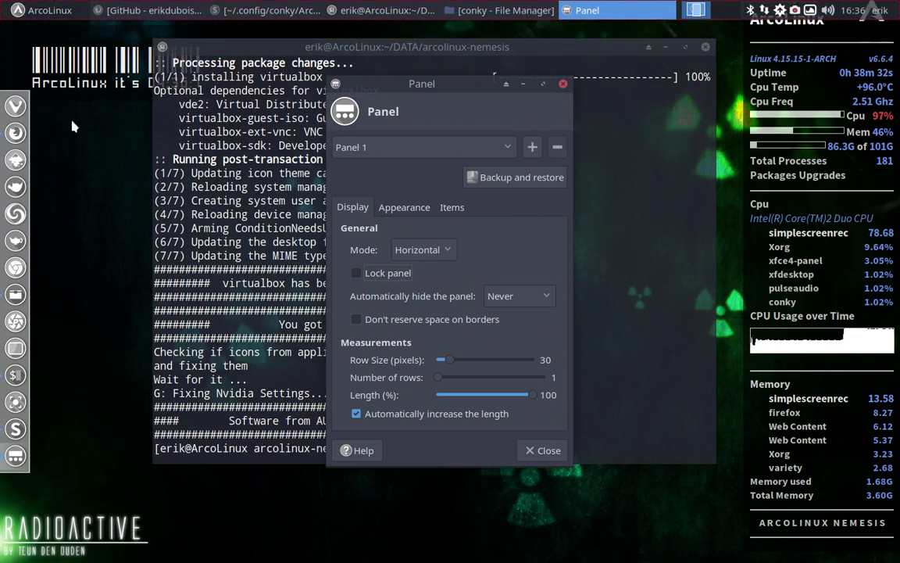
- Reopen Panel 1's preferences, tick 'Lock panel' and close the dialog
{"action": "left_click", "coordinate": [543, 450]}
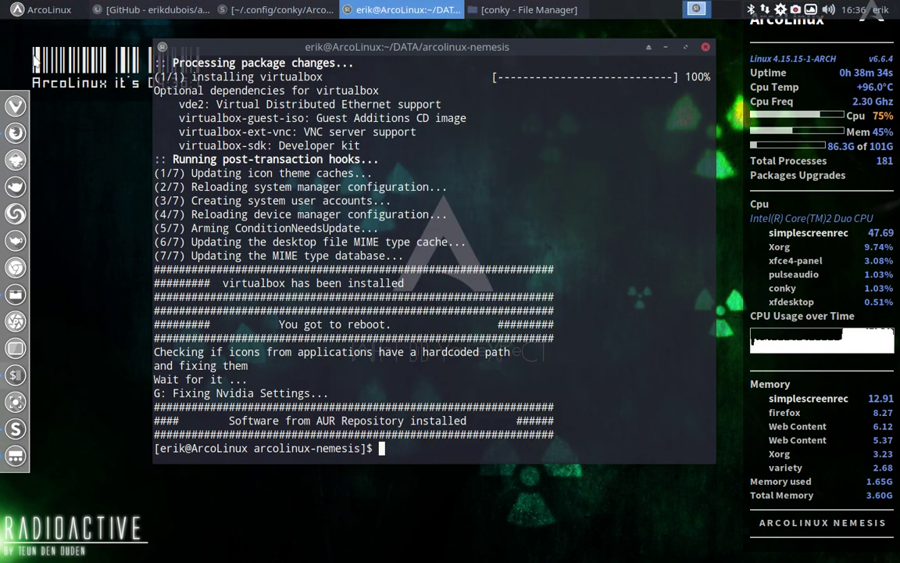
{"action": "left_click", "coordinate": [29, 11]}
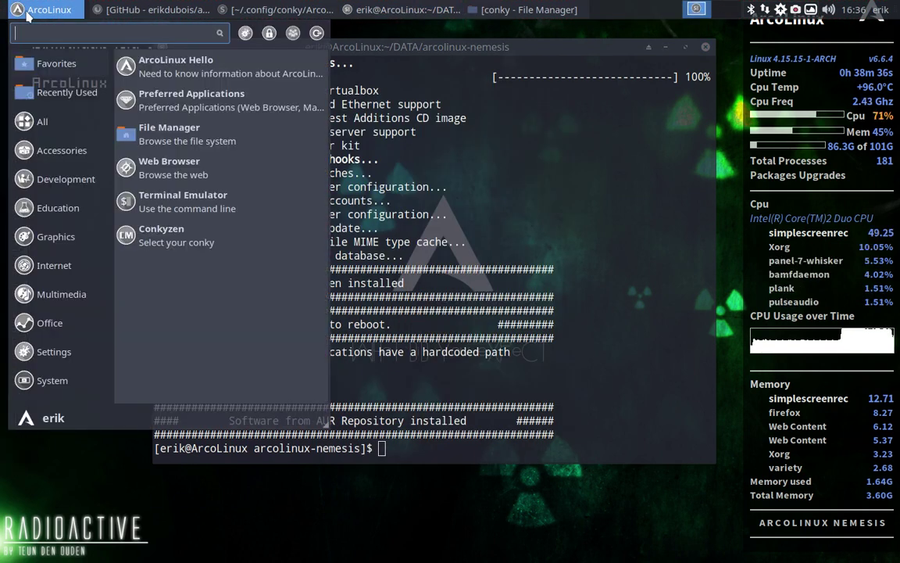
{"action": "left_click", "coordinate": [460, 501]}
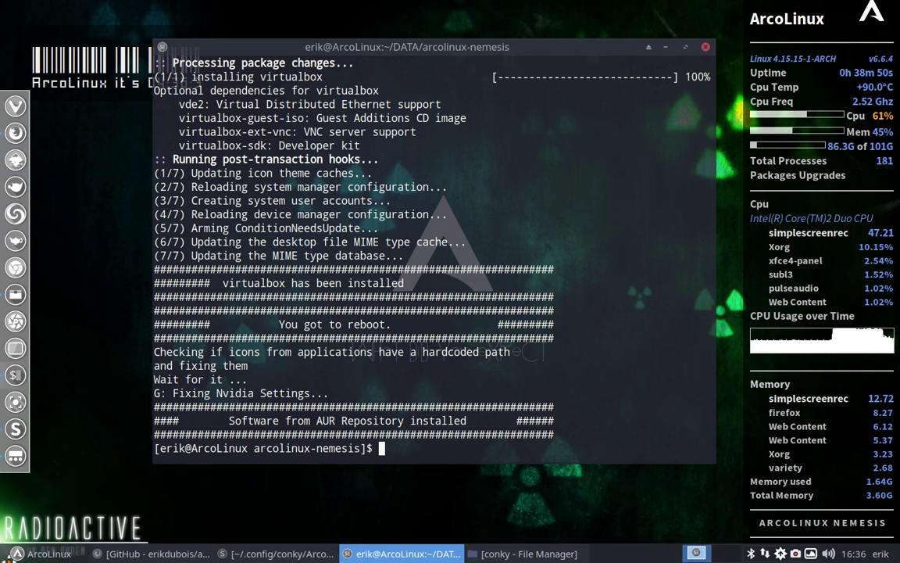
{"action": "right_click", "coordinate": [630, 556]}
{"action": "mouse_move", "coordinate": [657, 542]}
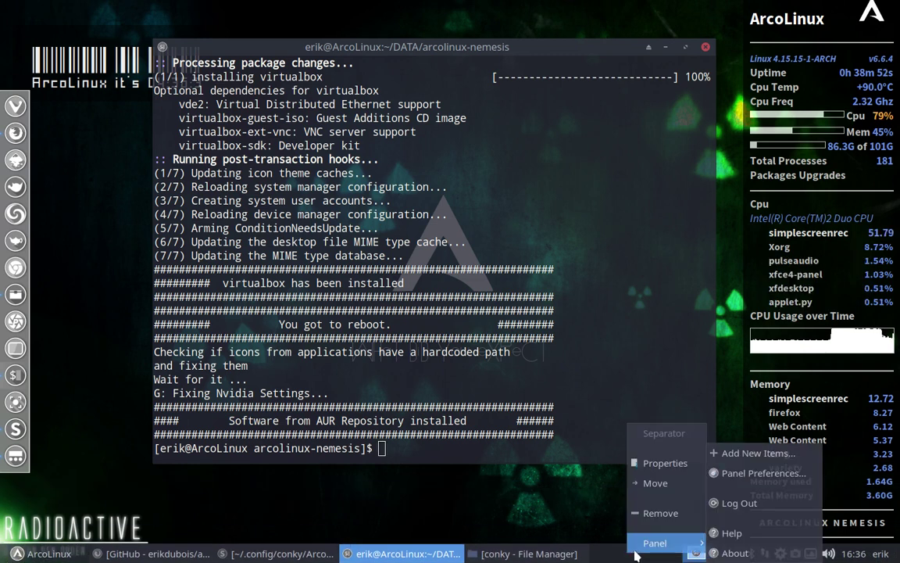
{"action": "left_click", "coordinate": [762, 473]}
{"action": "left_click", "coordinate": [358, 272]}
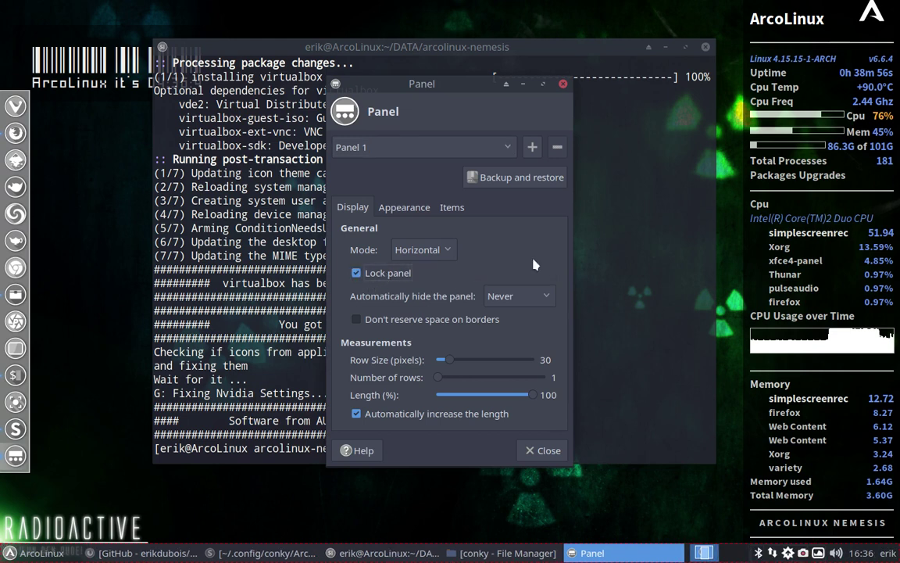
{"action": "left_click", "coordinate": [563, 85]}
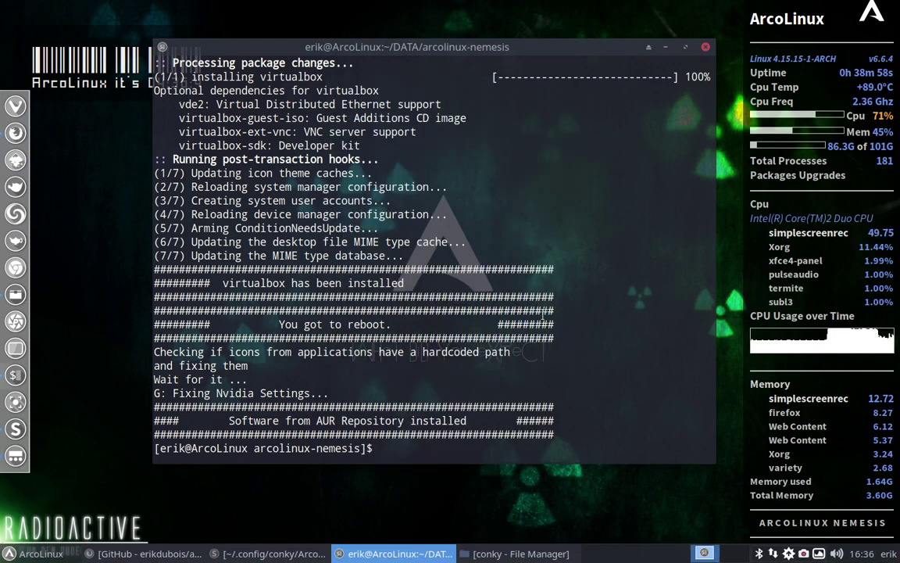
- Launch NVIDIA X Server Settings by searching 'nv' in the Whisker menu
{"action": "left_click_drag", "start_coordinate": [174, 393], "coordinate": [322, 393]}
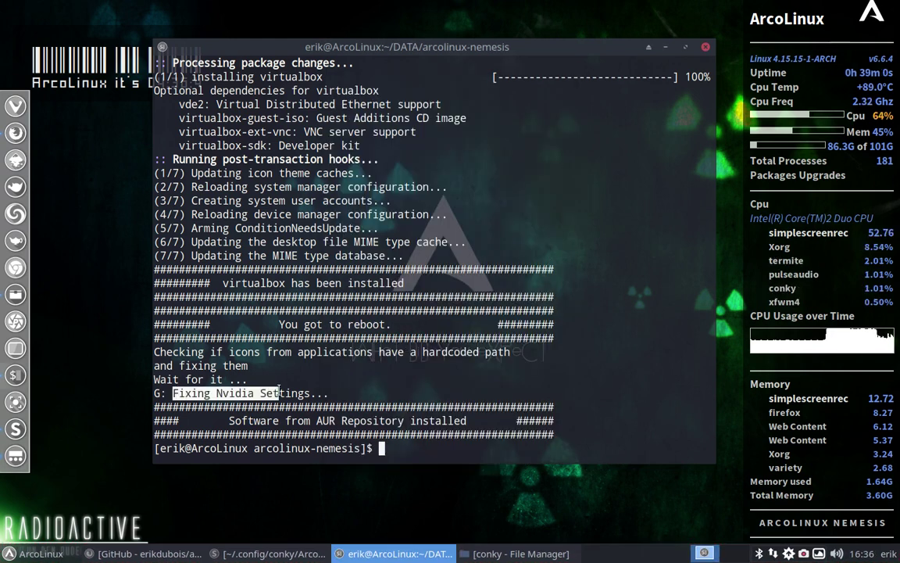
{"action": "left_click", "coordinate": [47, 553]}
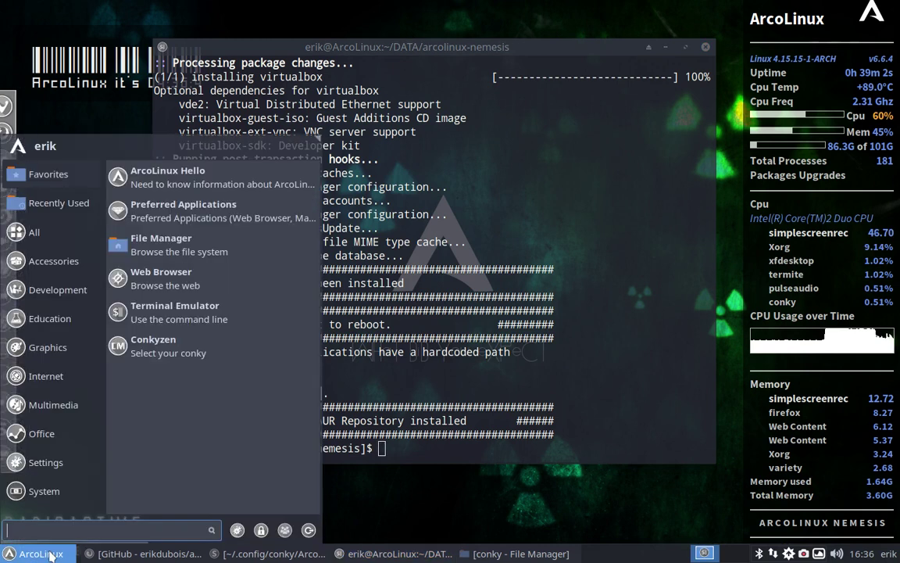
{"action": "type", "text": "nvi"}
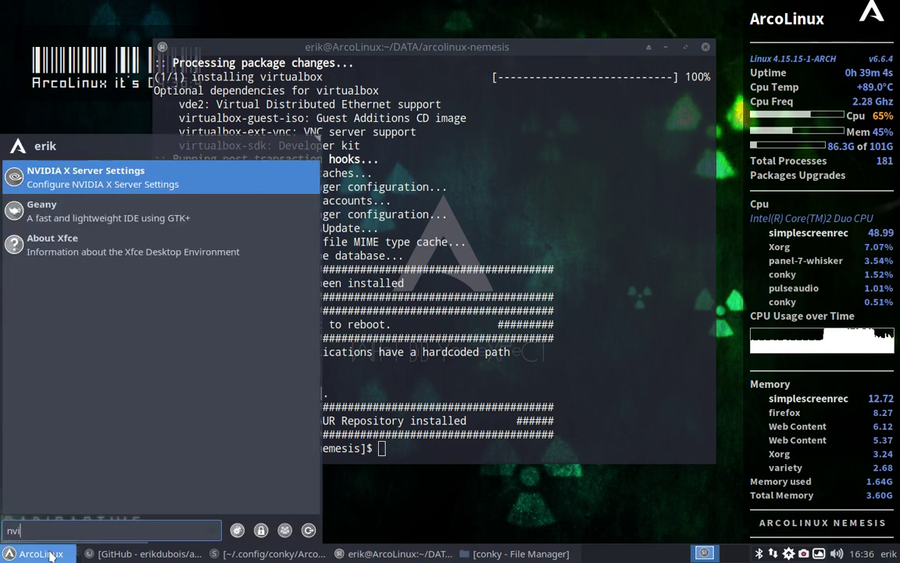
{"action": "key", "text": "Return"}
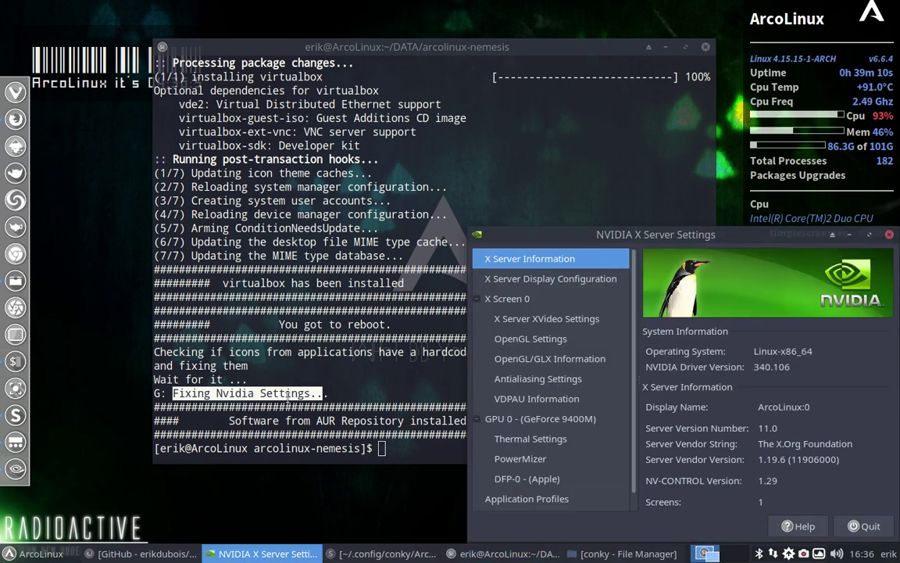
- Close the terminal, centre the NVIDIA settings window, and search 'nvi' in the menu again
{"action": "left_click", "coordinate": [705, 48]}
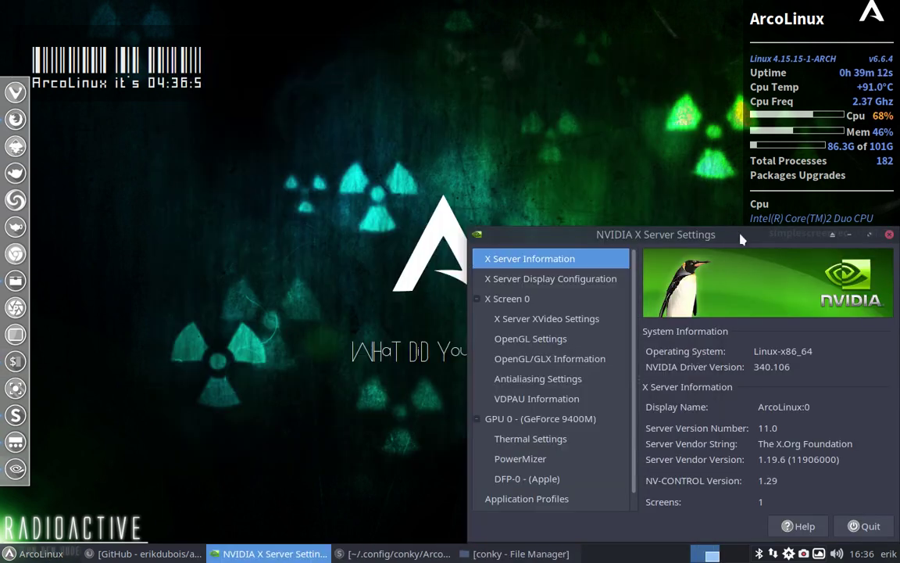
{"action": "mouse_move", "coordinate": [742, 234]}
{"action": "left_mouse_down"}
{"action": "mouse_move", "coordinate": [468, 138]}
{"action": "mouse_move", "coordinate": [447, 102]}
{"action": "mouse_move", "coordinate": [458, 100]}
{"action": "left_mouse_up"}
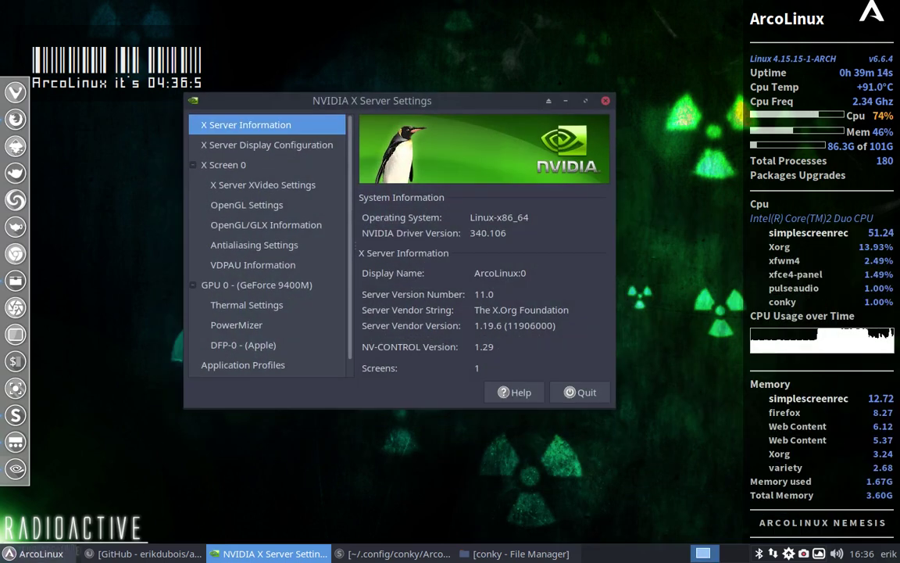
{"action": "left_click", "coordinate": [31, 553]}
{"action": "type", "text": "n"}
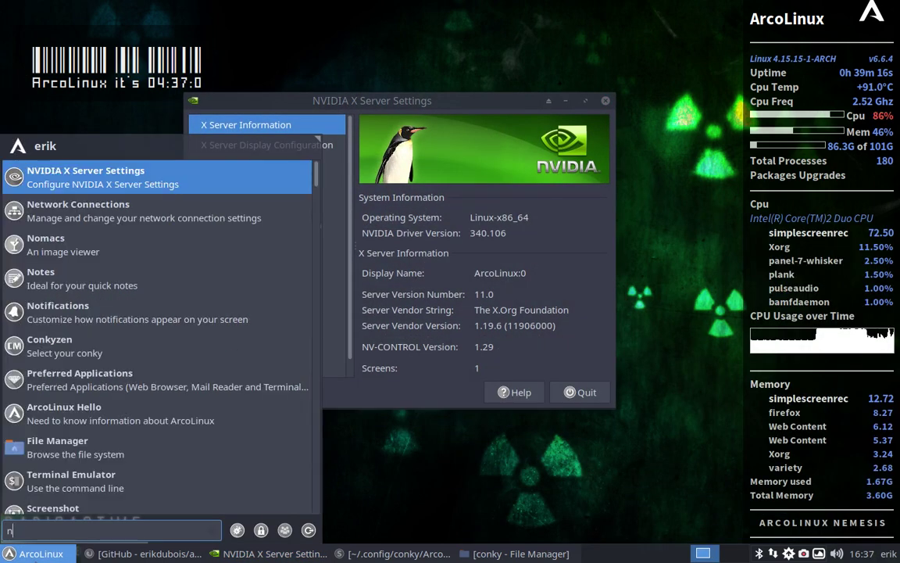
{"action": "type", "text": "vi"}
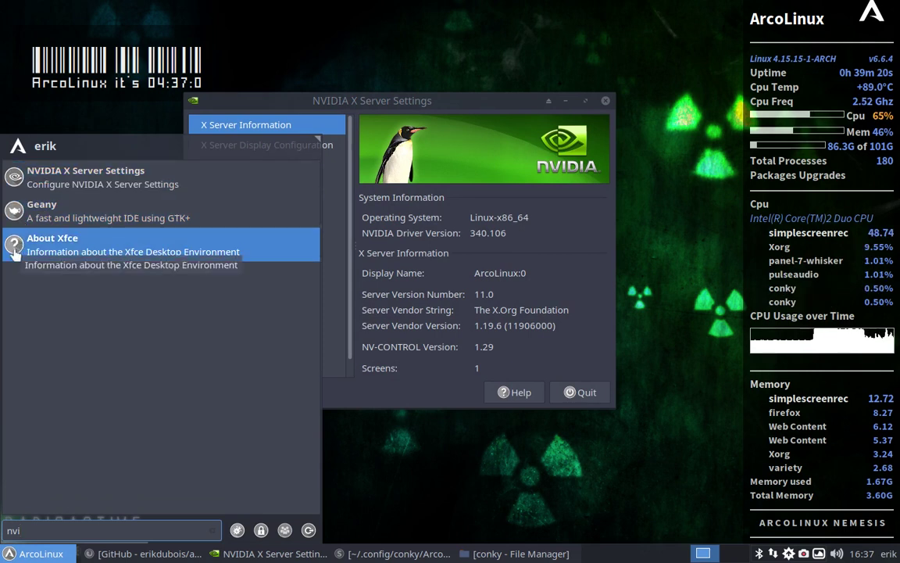
- Maximize NVIDIA settings, check driver version 340.106, and review X Server Display Configuration
{"action": "left_click", "coordinate": [488, 138]}
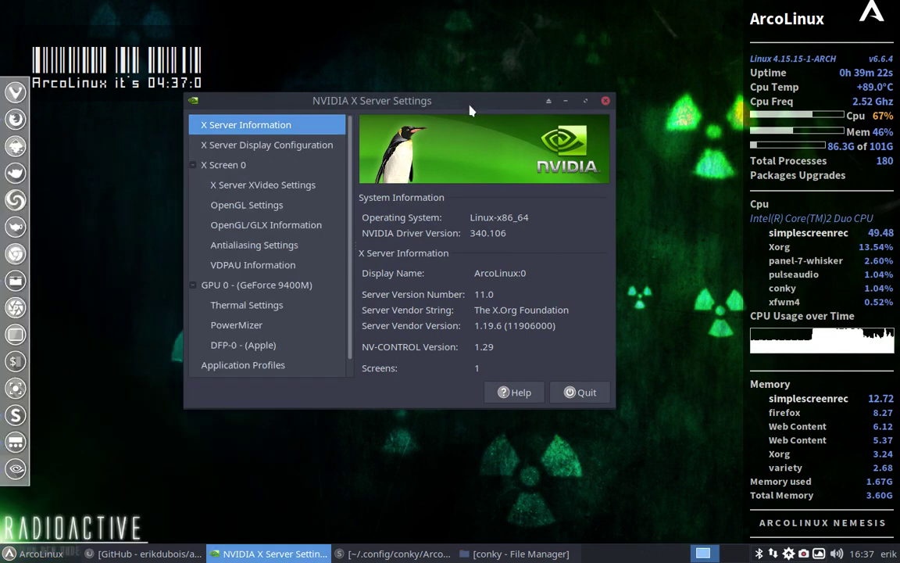
{"action": "left_click", "coordinate": [568, 102]}
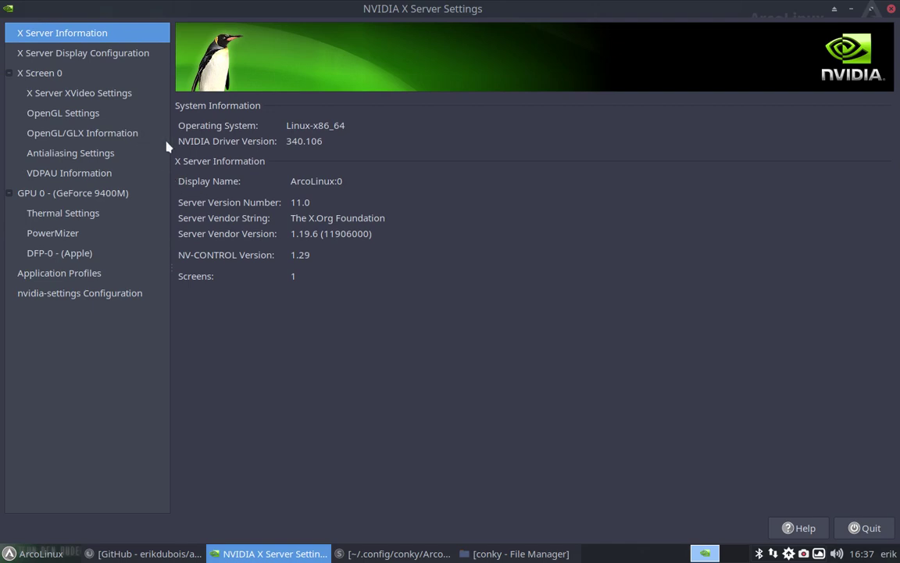
{"action": "left_click_drag", "start_coordinate": [286, 141], "coordinate": [332, 141]}
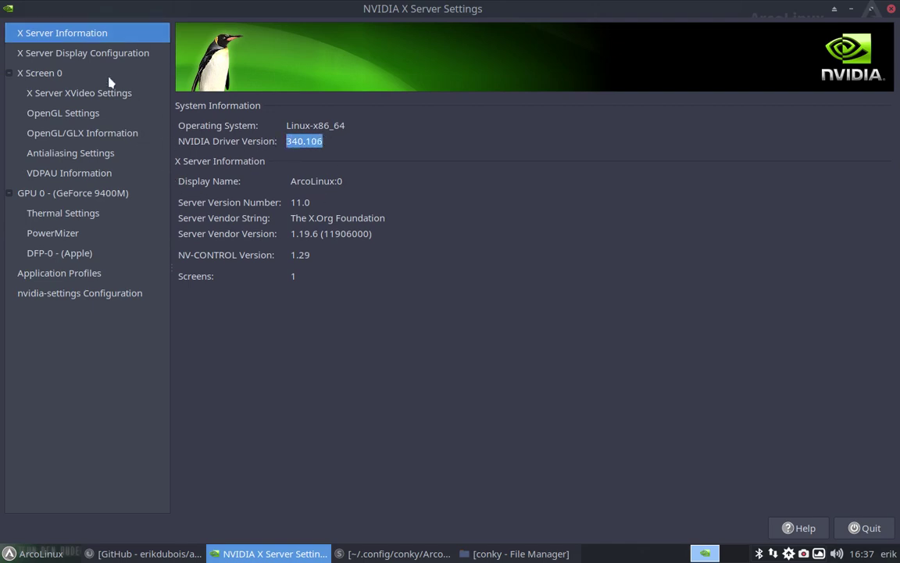
{"action": "left_click", "coordinate": [84, 54]}
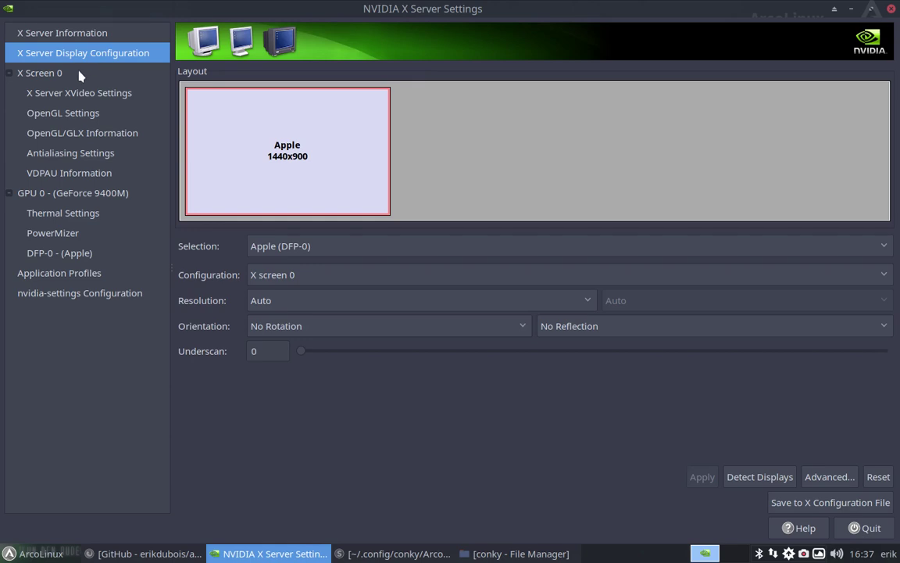
{"action": "left_click", "coordinate": [292, 245]}
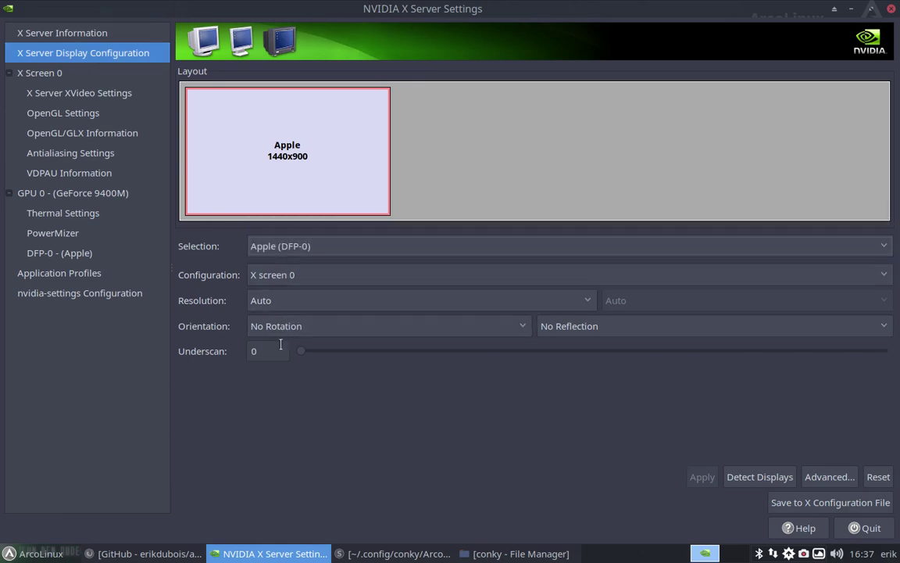
- Browse the X Screen 0, XVideo, OpenGL, GLX, antialiasing, VDPAU and GeForce 9400M pages
{"action": "left_click", "coordinate": [49, 73]}
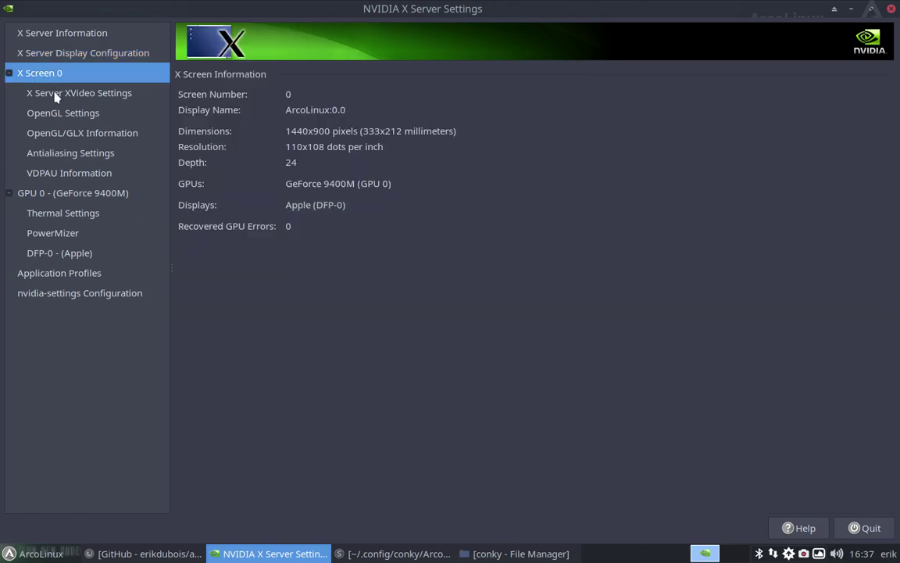
{"action": "left_click", "coordinate": [56, 93]}
{"action": "left_click", "coordinate": [62, 112]}
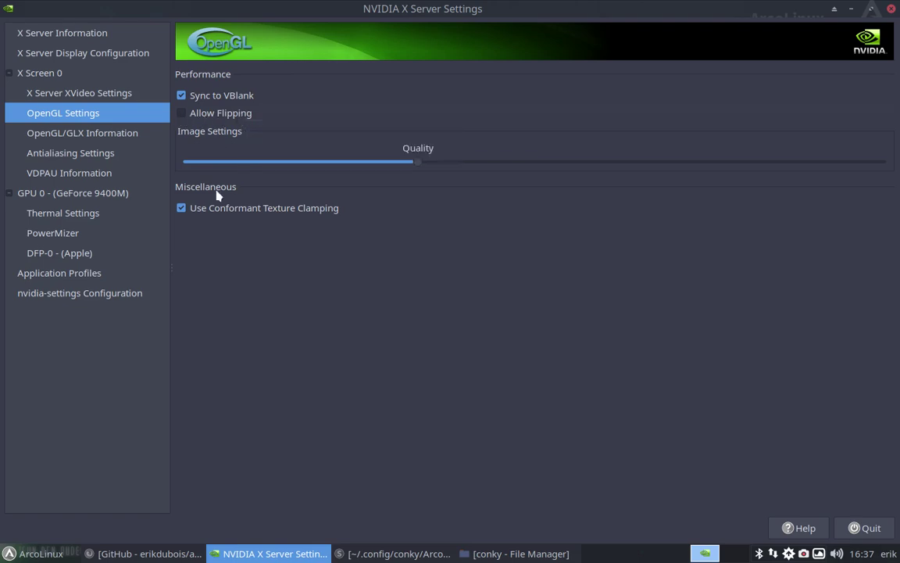
{"action": "left_click", "coordinate": [79, 138]}
{"action": "left_click", "coordinate": [71, 149]}
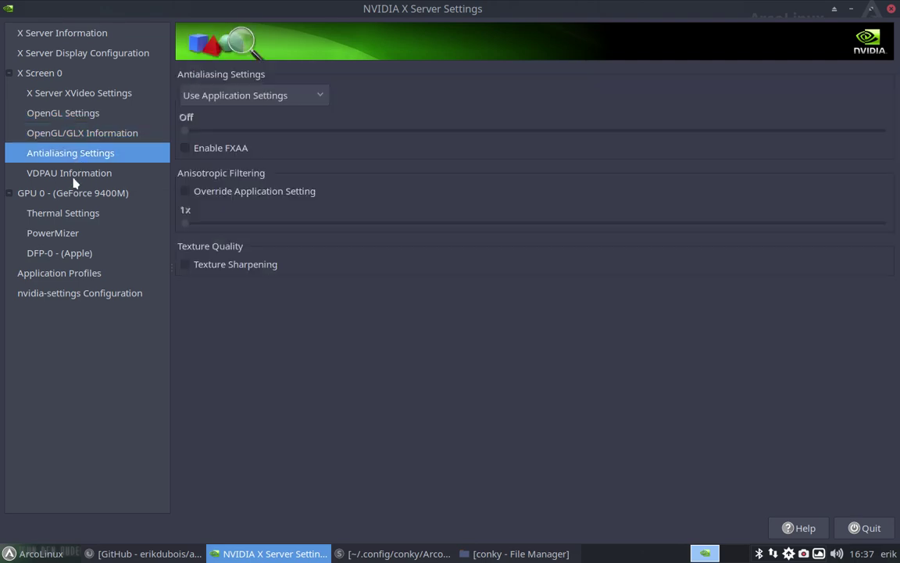
{"action": "left_click", "coordinate": [74, 175]}
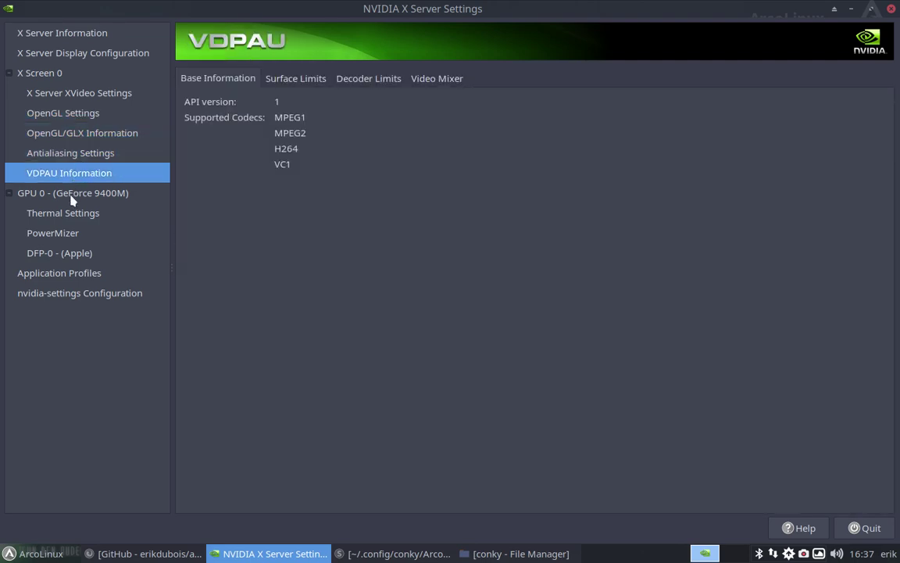
{"action": "left_click", "coordinate": [71, 195]}
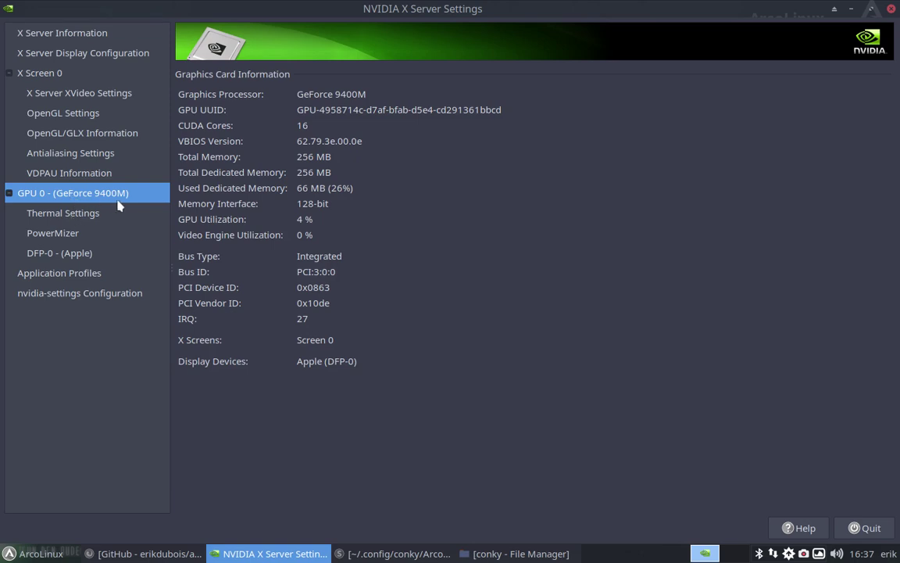
- Note 256 total memory, view thermal, PowerMizer, DFP-0, profiles and configuration, then quit
{"action": "left_click_drag", "start_coordinate": [298, 156], "coordinate": [319, 158]}
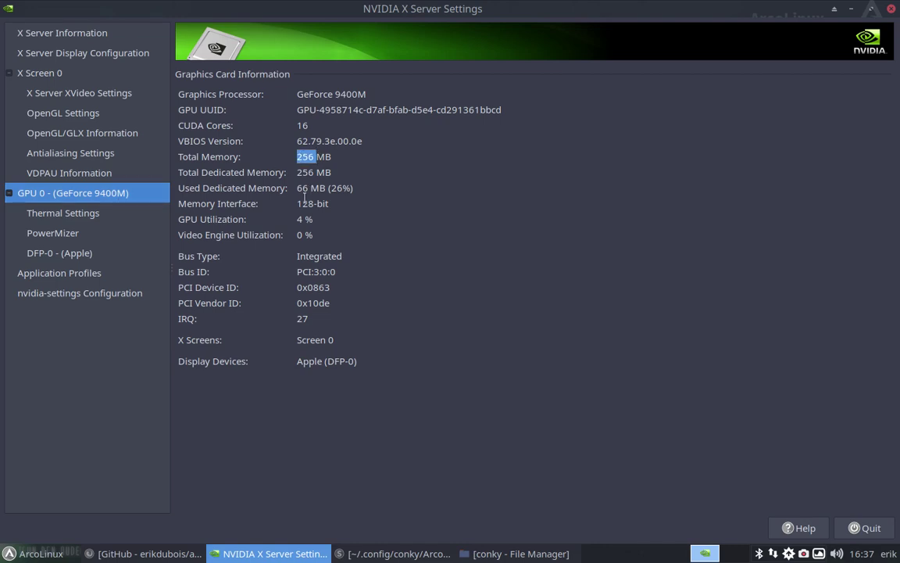
{"action": "left_click", "coordinate": [297, 187]}
{"action": "left_click", "coordinate": [67, 214]}
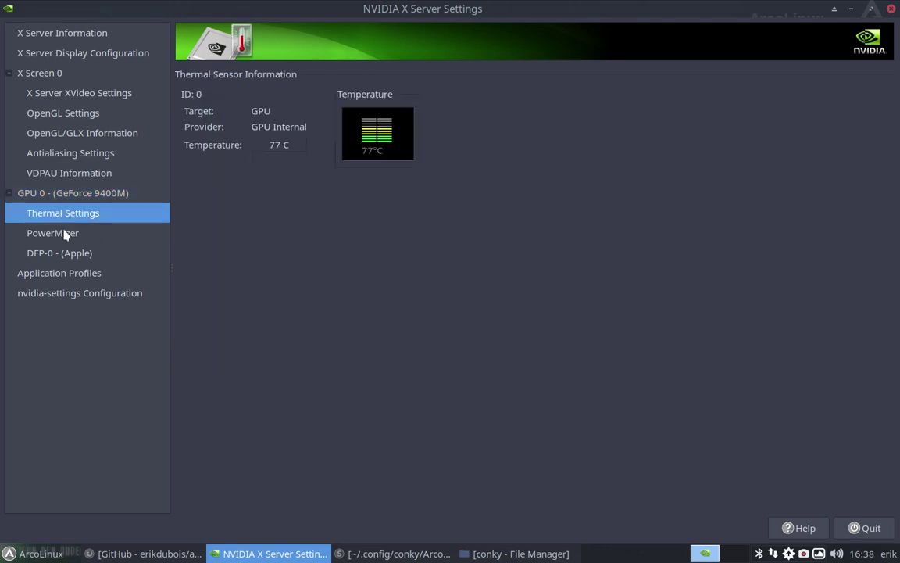
{"action": "left_click", "coordinate": [65, 233]}
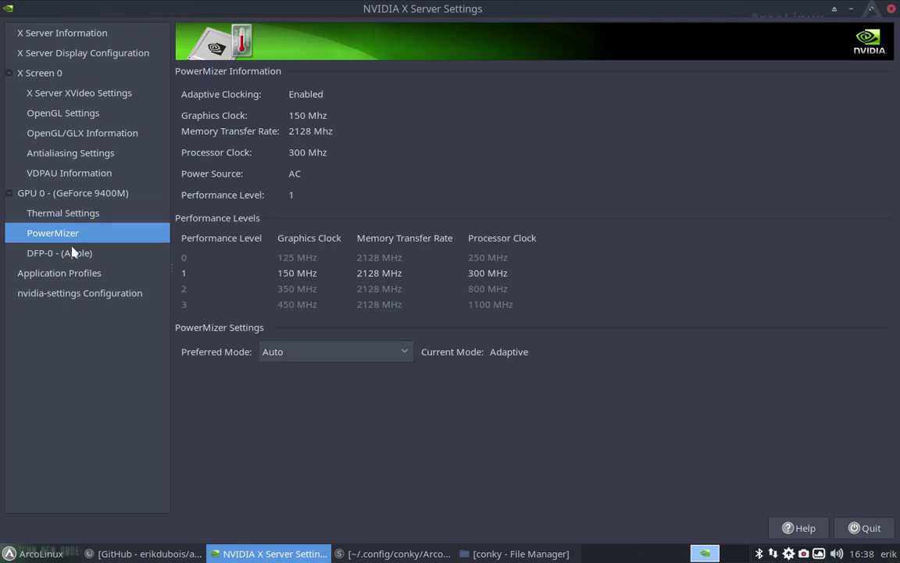
{"action": "left_click", "coordinate": [70, 254]}
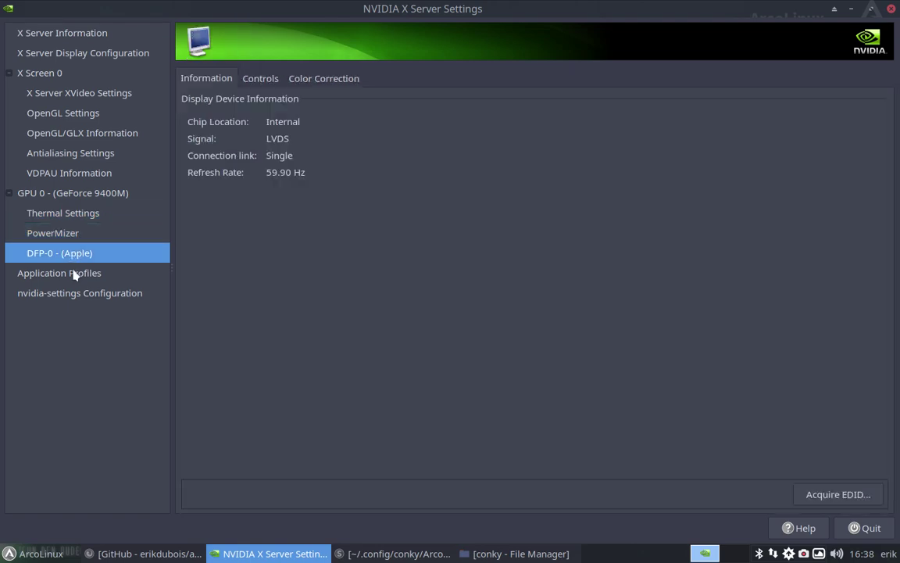
{"action": "left_click", "coordinate": [75, 274]}
{"action": "left_click", "coordinate": [77, 294]}
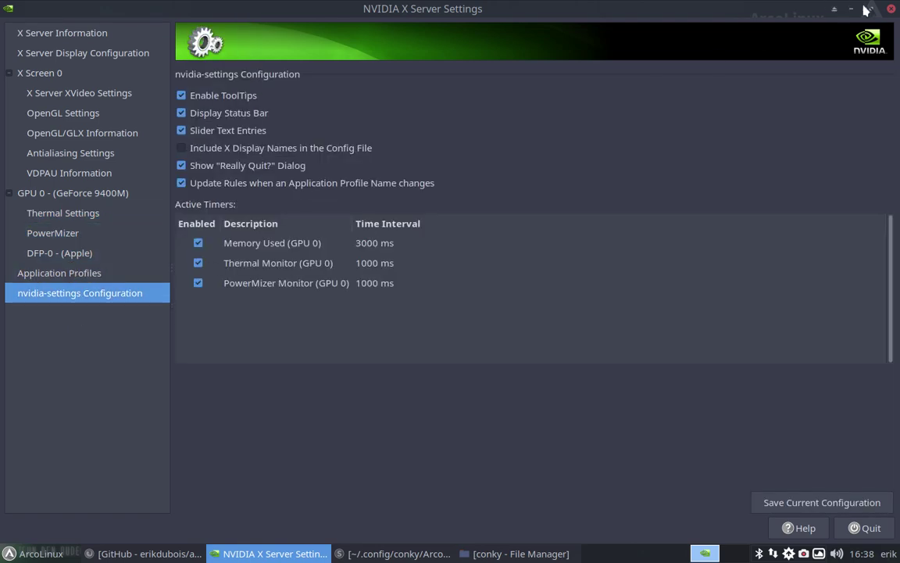
{"action": "left_click", "coordinate": [892, 11]}
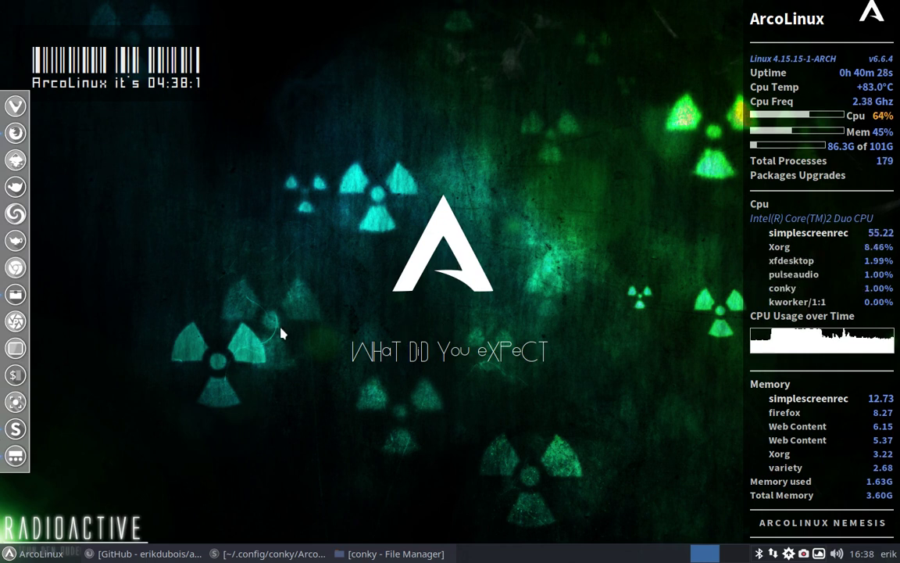
- Close Sublime Text, Firefox and the conky folder window
{"action": "left_click", "coordinate": [53, 555]}
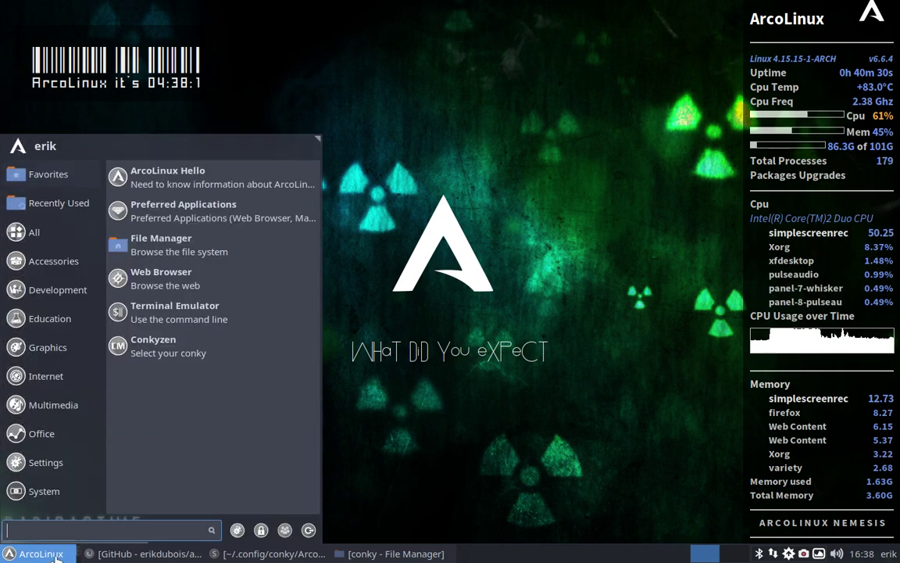
{"action": "left_click", "coordinate": [438, 497]}
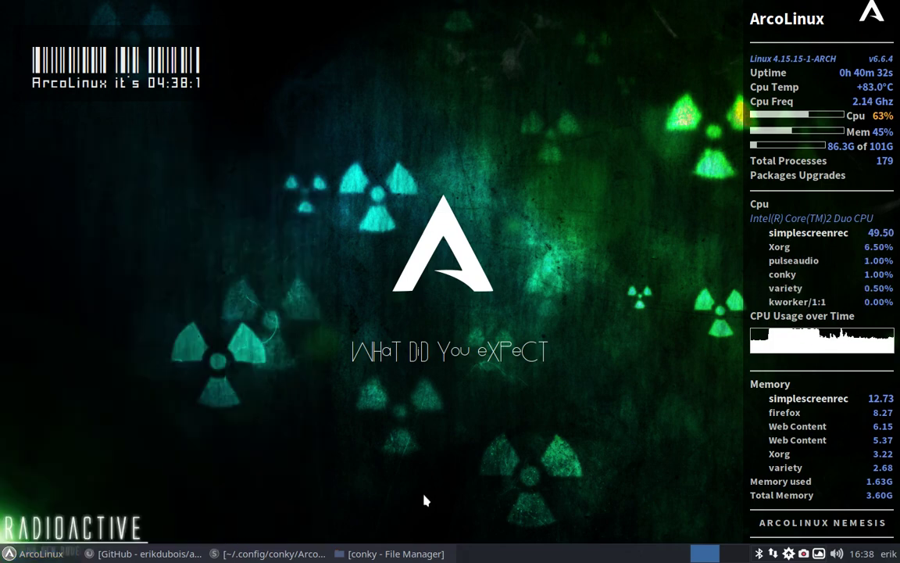
{"action": "left_click", "coordinate": [268, 553]}
{"action": "left_click", "coordinate": [149, 554]}
{"action": "left_click", "coordinate": [268, 553]}
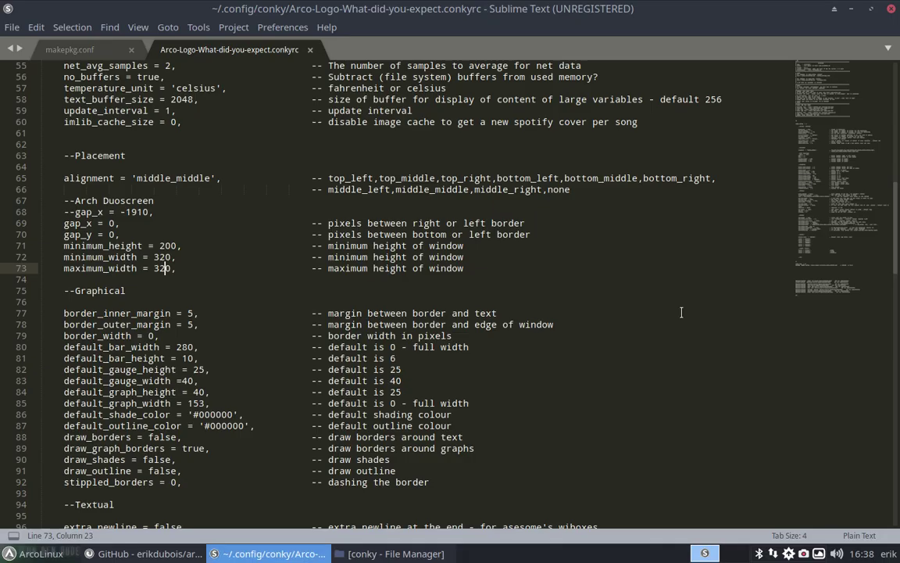
{"action": "key", "text": "ctrl+q"}
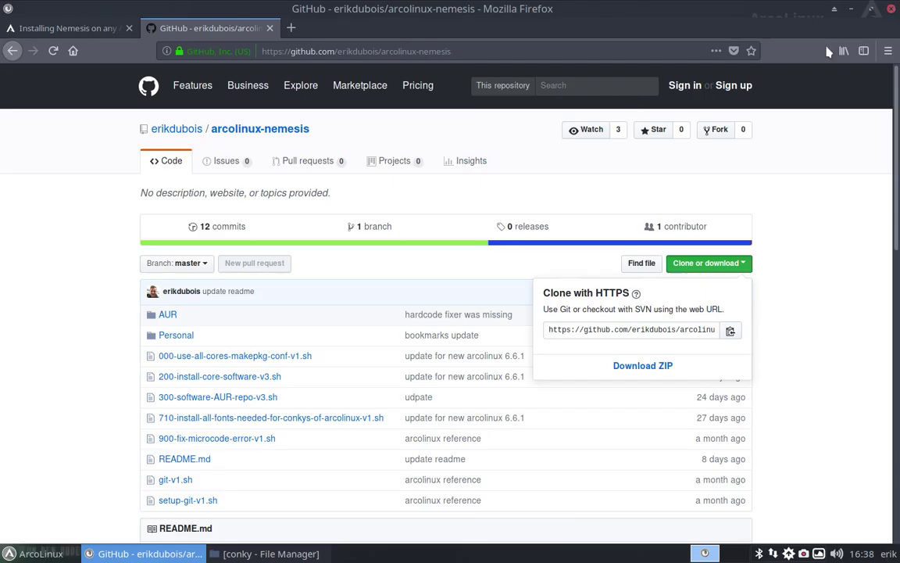
{"action": "key", "text": "ctrl+q"}
{"action": "left_click", "coordinate": [118, 552]}
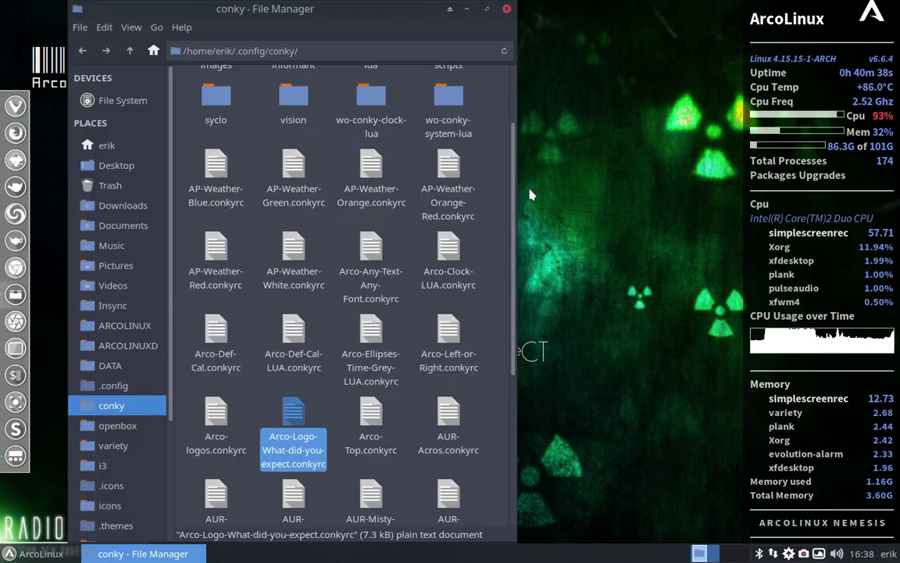
{"action": "left_click", "coordinate": [506, 9]}
- Start Spotify by searching 'sp' in the Whisker menu
{"action": "left_click", "coordinate": [30, 553]}
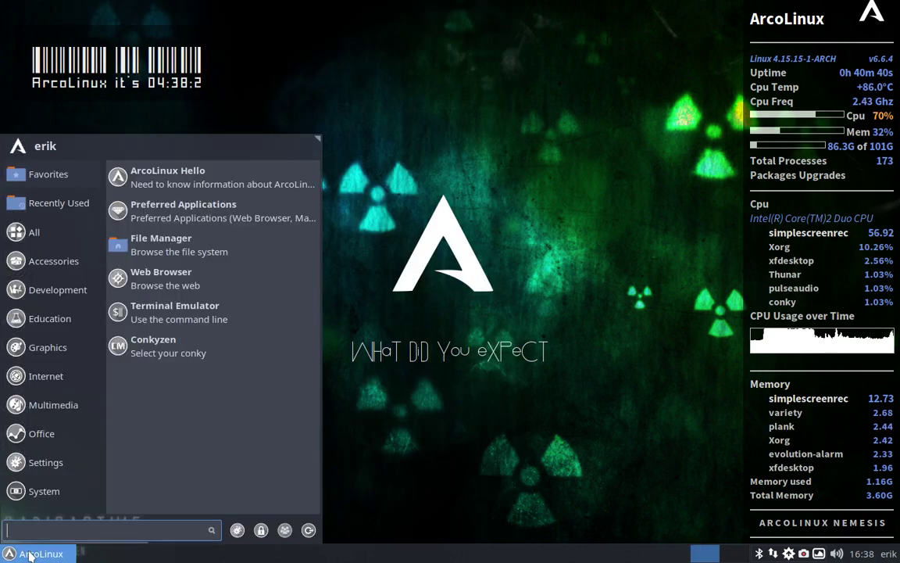
{"action": "type", "text": "spot"}
{"action": "key", "text": "Return"}
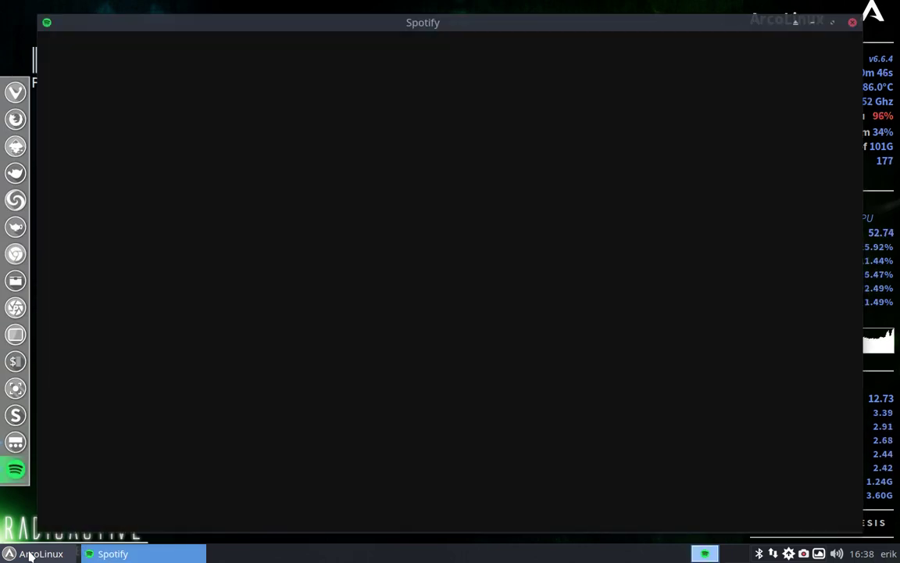
- Maximize Spotify, play then pause the Chilled Hits playlist, and quit Spotify
{"action": "right_click", "coordinate": [805, 556]}
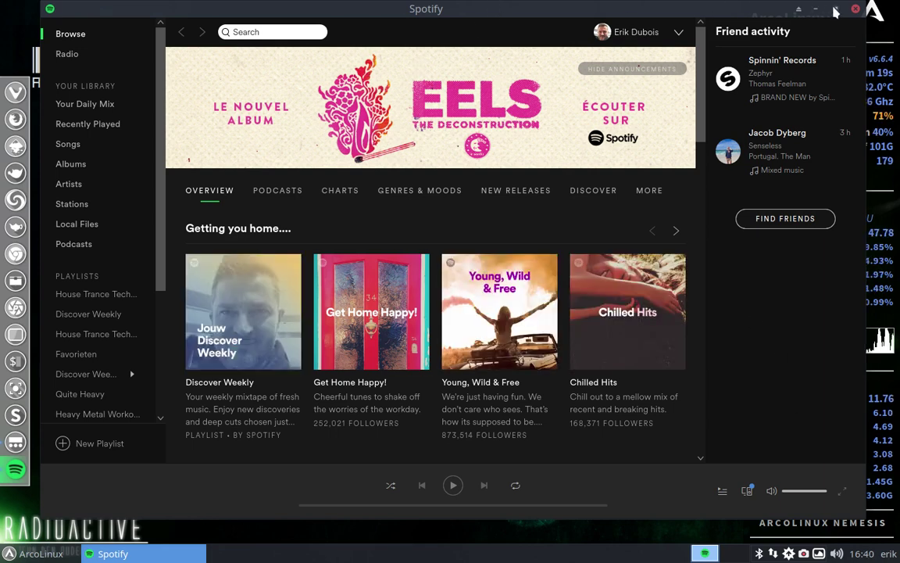
{"action": "double_click", "coordinate": [494, 9]}
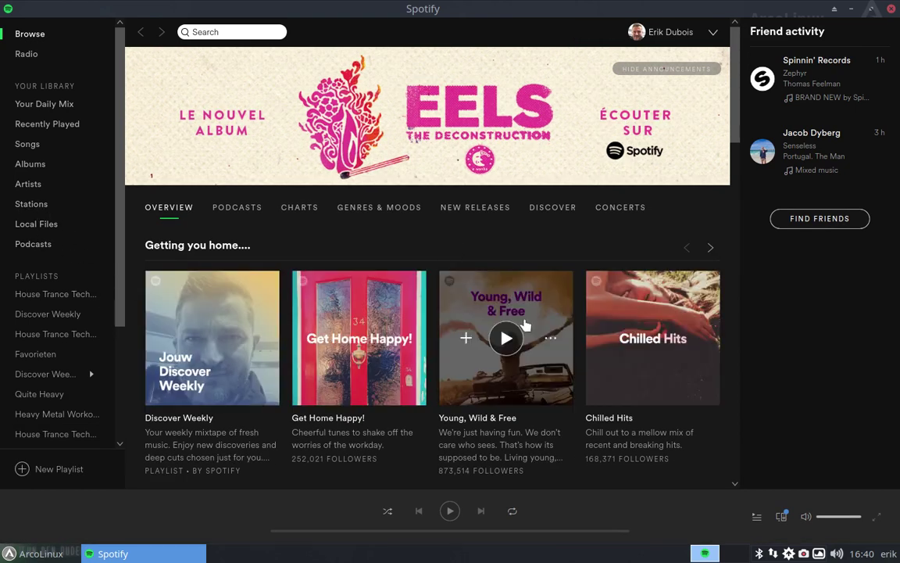
{"action": "left_click", "coordinate": [652, 338]}
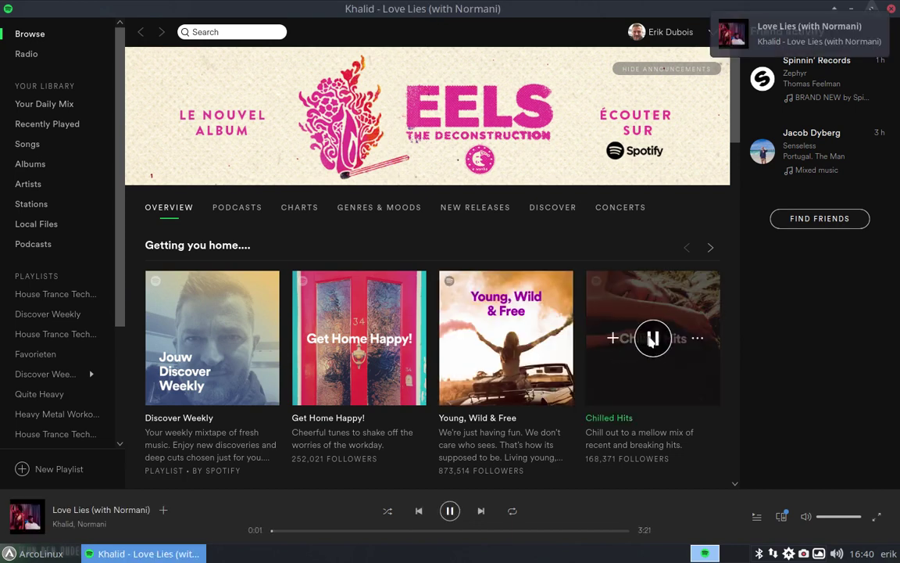
{"action": "left_click", "coordinate": [653, 338]}
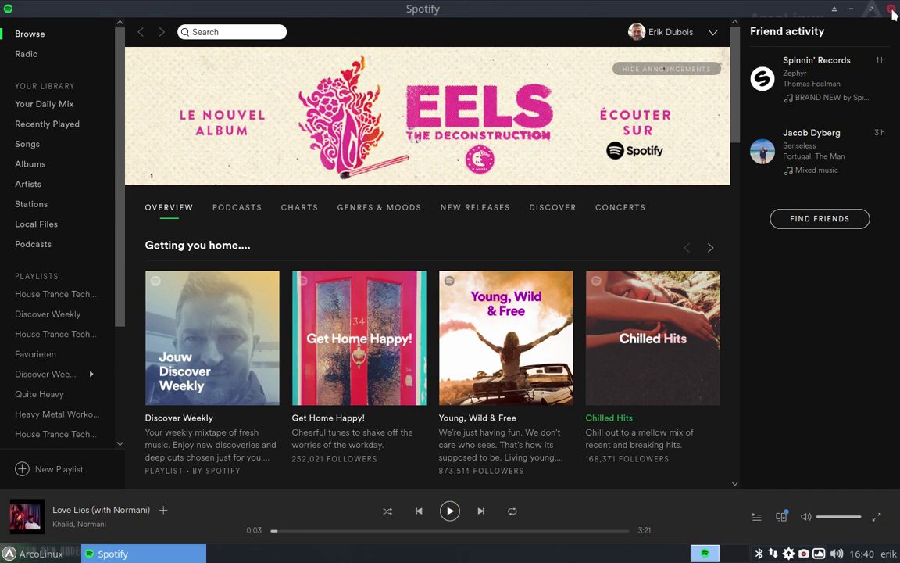
{"action": "left_click", "coordinate": [892, 10]}
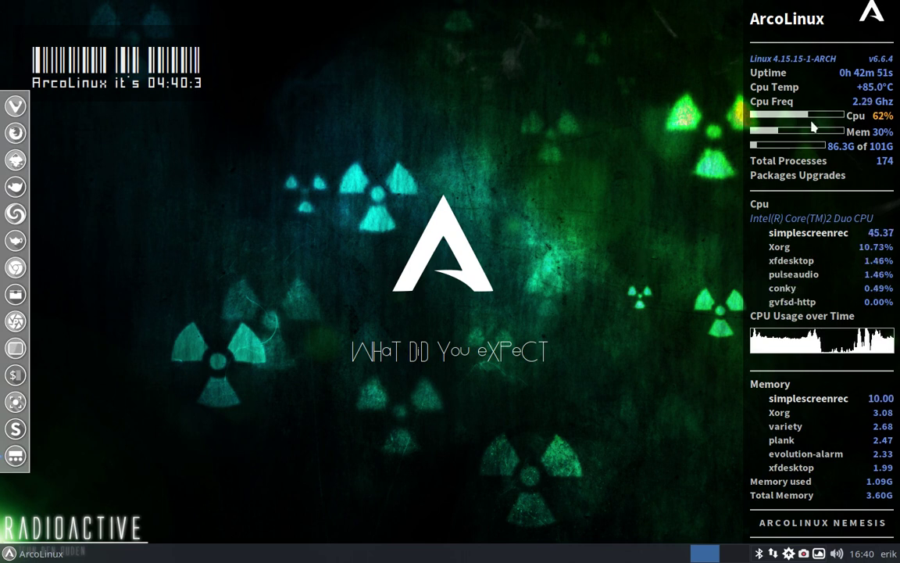
- In Conkyzen, untick AUR-Nemesis, Arco-Logo and GOTF-Scancode-Clock, then kill all running conkys
{"action": "right_click", "coordinate": [188, 179]}
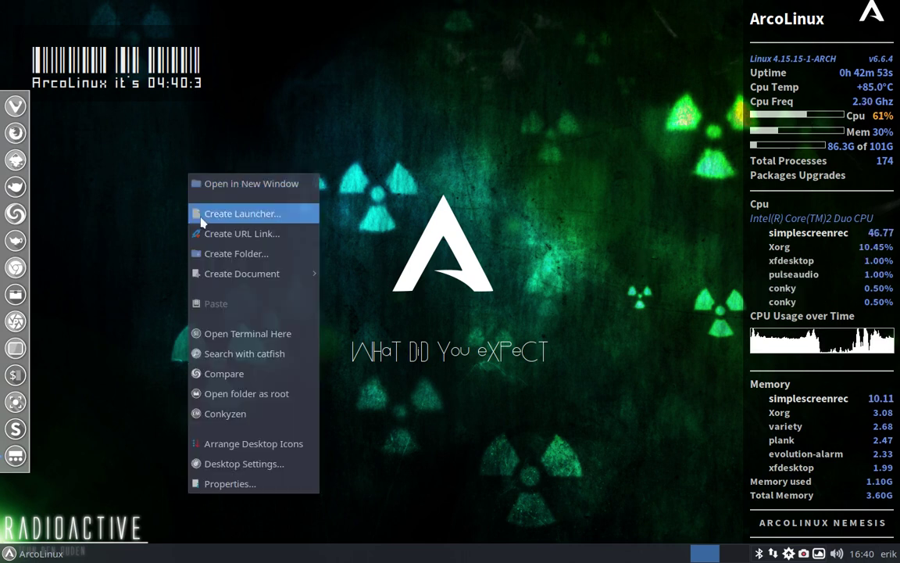
{"action": "left_click", "coordinate": [217, 416]}
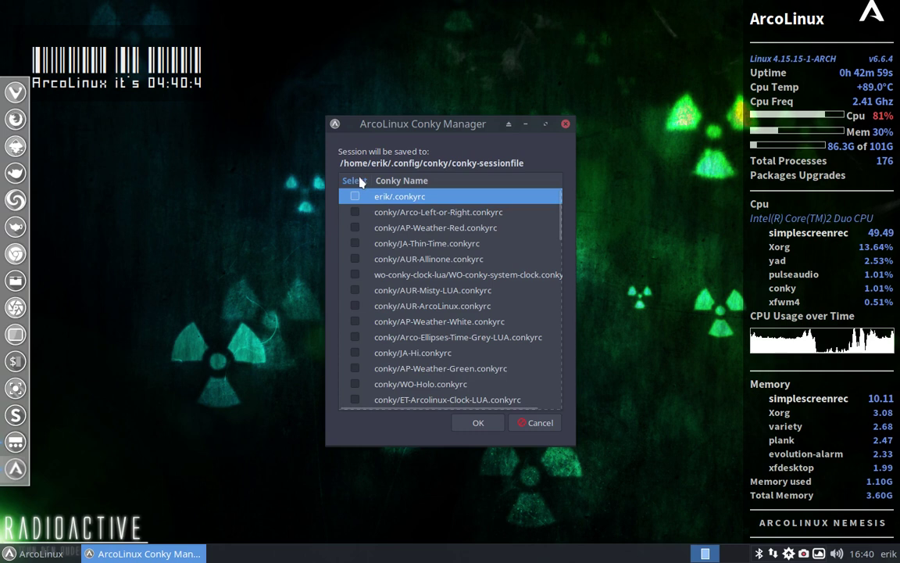
{"action": "scroll", "coordinate": [387, 277], "scroll_direction": "down", "scroll_amount": 2}
{"action": "left_click", "coordinate": [355, 337]}
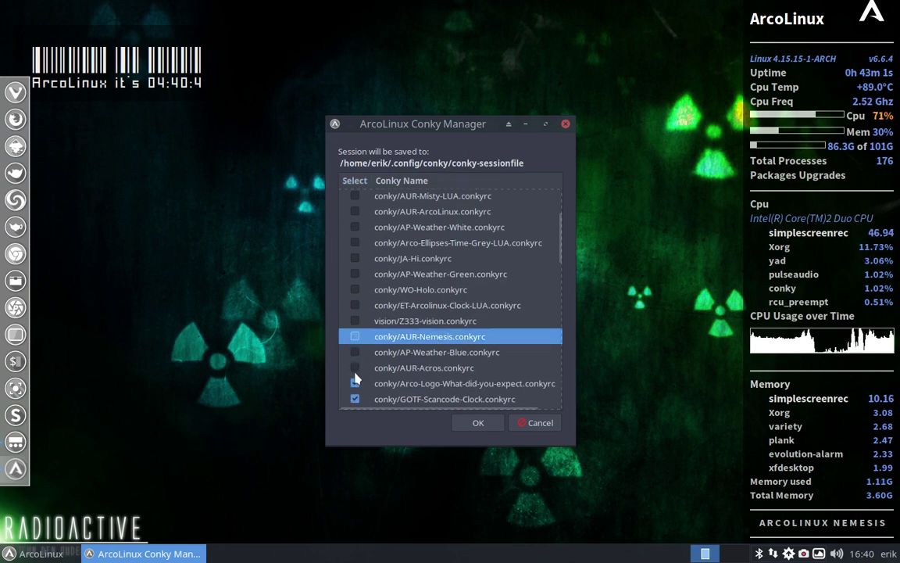
{"action": "left_click", "coordinate": [355, 384]}
{"action": "left_click", "coordinate": [479, 423]}
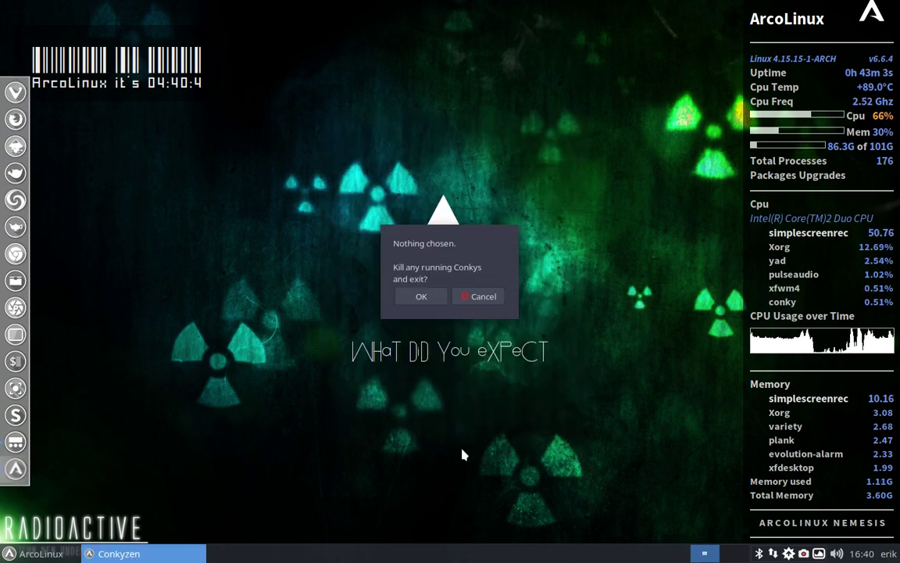
{"action": "left_click", "coordinate": [429, 299]}
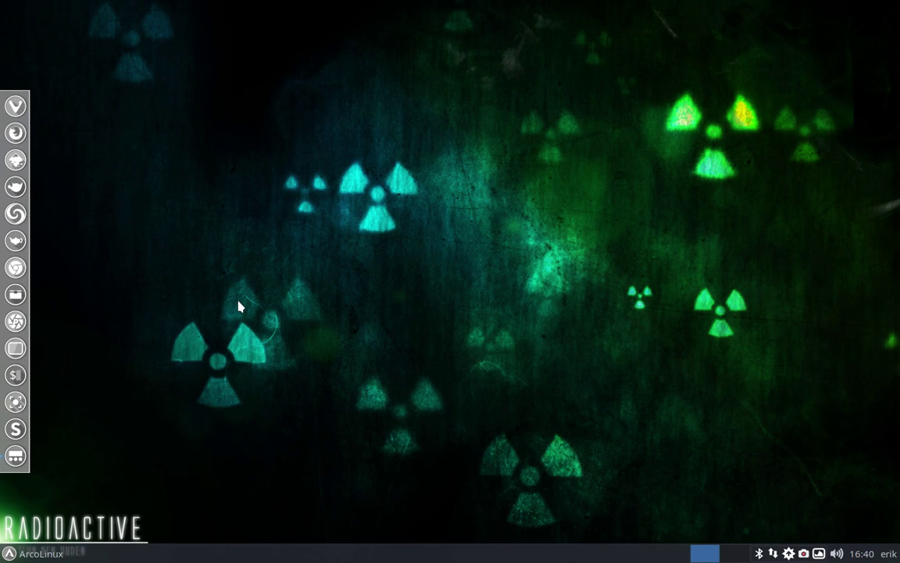
{"action": "key", "text": "ctrl+alt+t"}
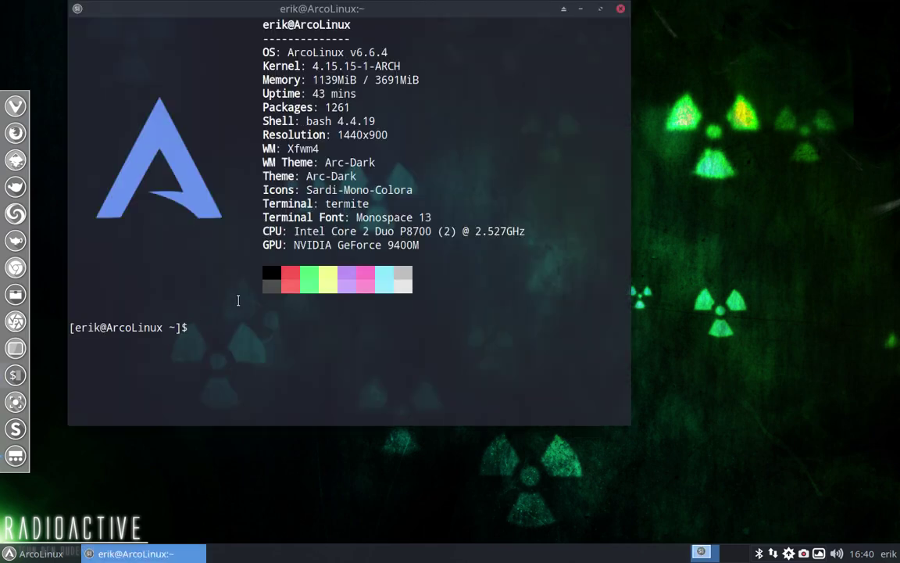
{"action": "type", "text": "htop"}
{"action": "key", "text": "Return"}
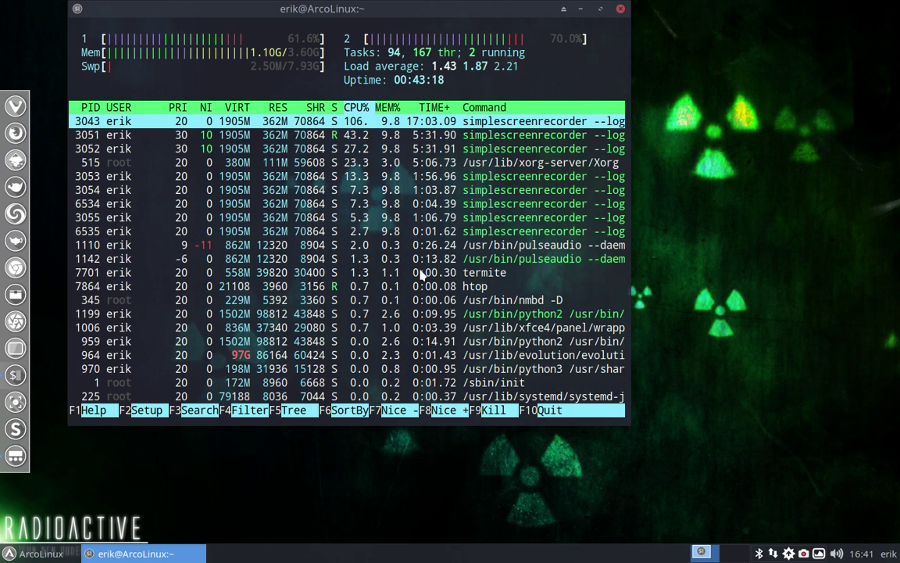
{"action": "scroll", "coordinate": [387, 259], "scroll_direction": "down", "scroll_amount": 1}
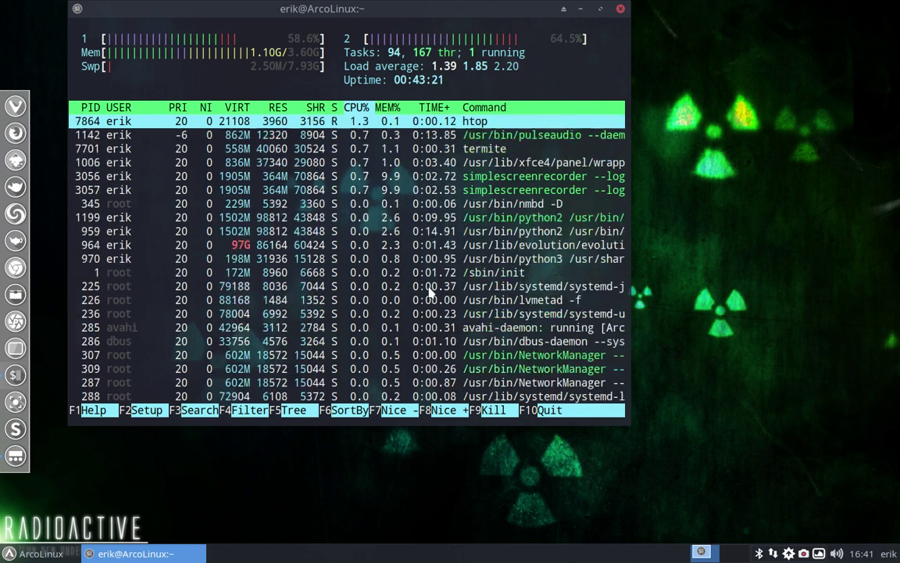
{"action": "scroll", "coordinate": [391, 257], "scroll_direction": "down", "scroll_amount": 3}
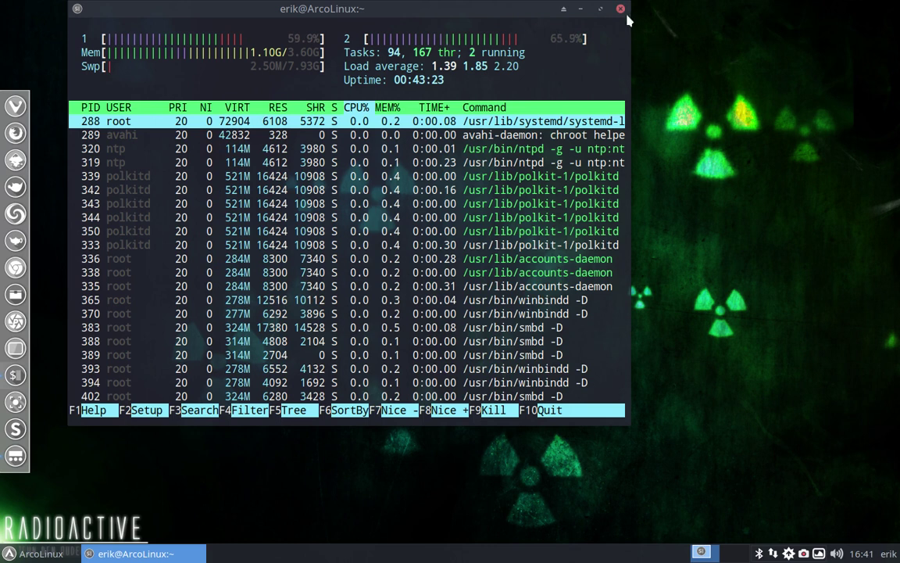
{"action": "type", "text": "qgt"}
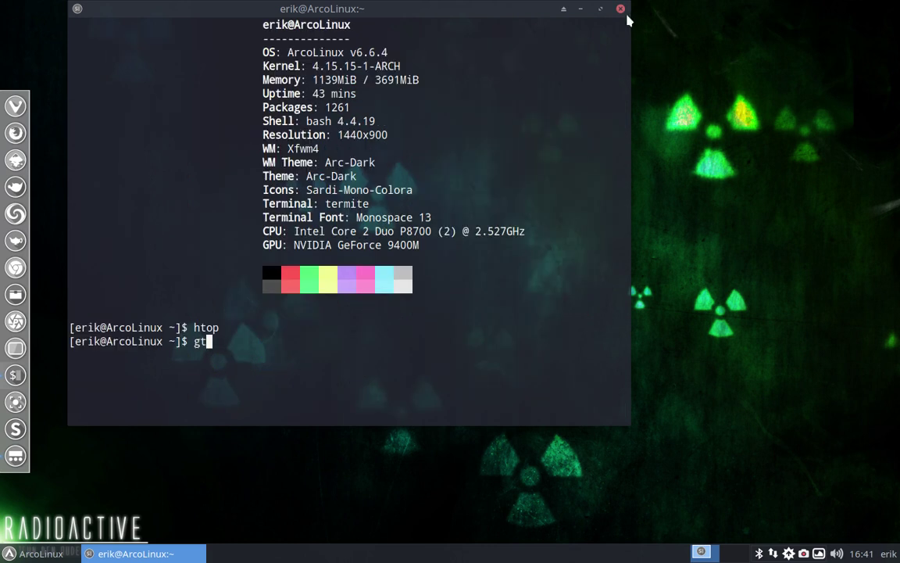
{"action": "type", "text": "op"}
{"action": "key", "text": "Return"}
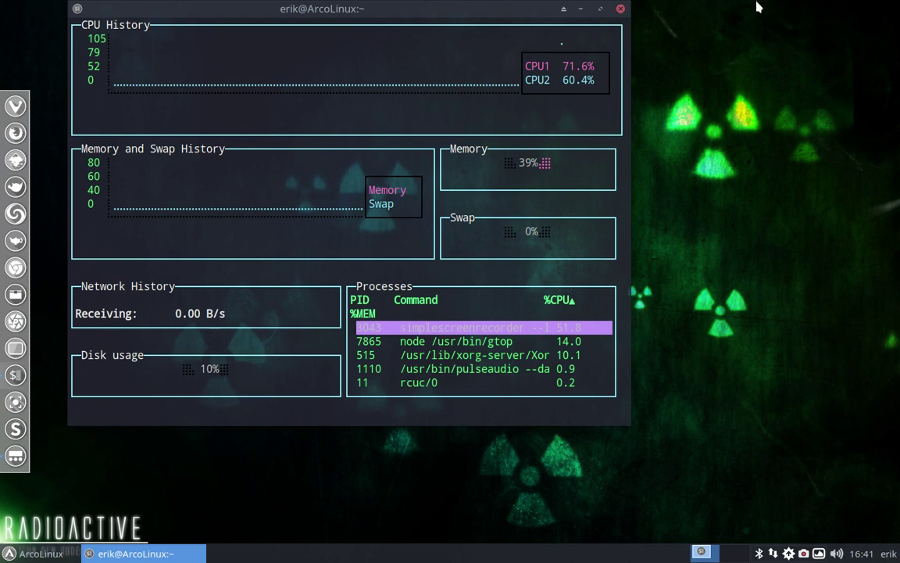
{"action": "left_click", "coordinate": [621, 9]}
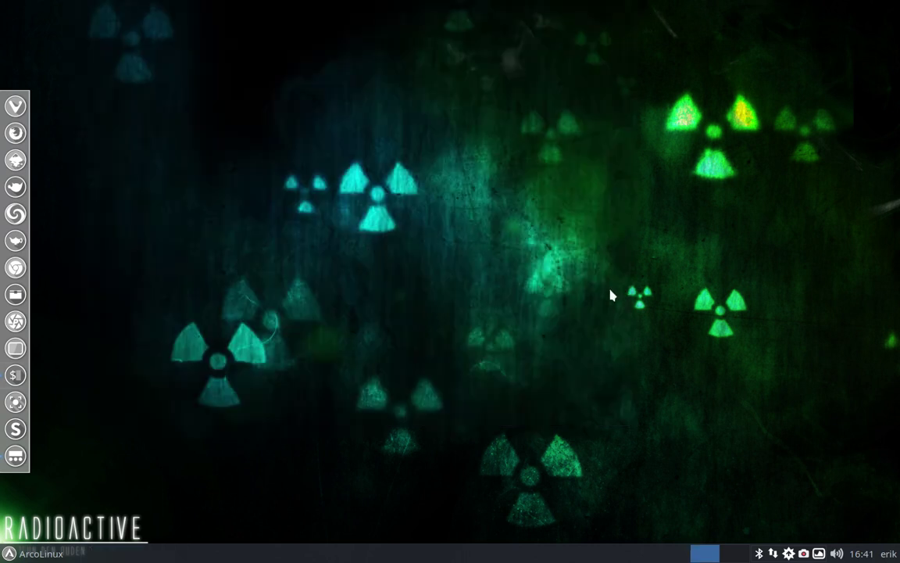
{"action": "key", "text": "ctrl+shift+Escape"}
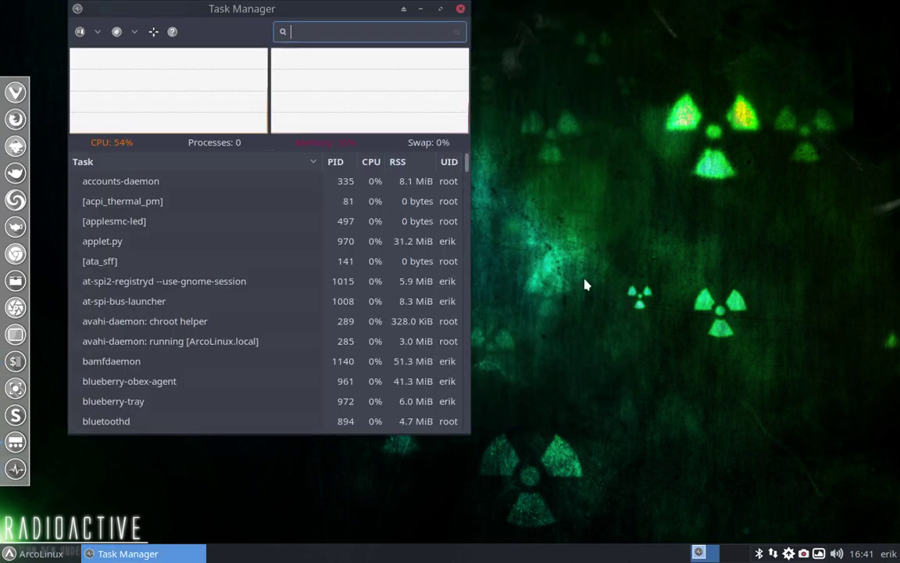
{"action": "left_click_drag", "start_coordinate": [254, 10], "coordinate": [460, 29]}
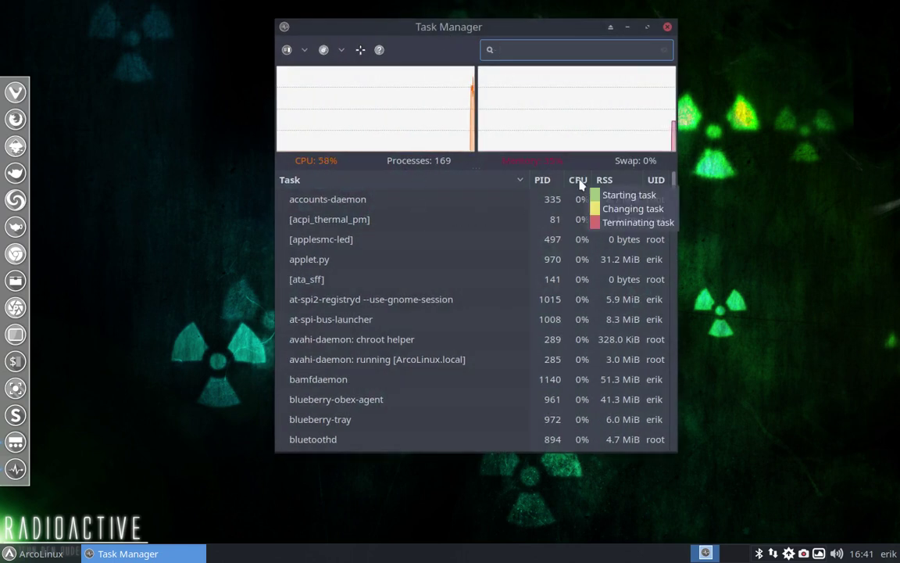
{"action": "left_click", "coordinate": [667, 26]}
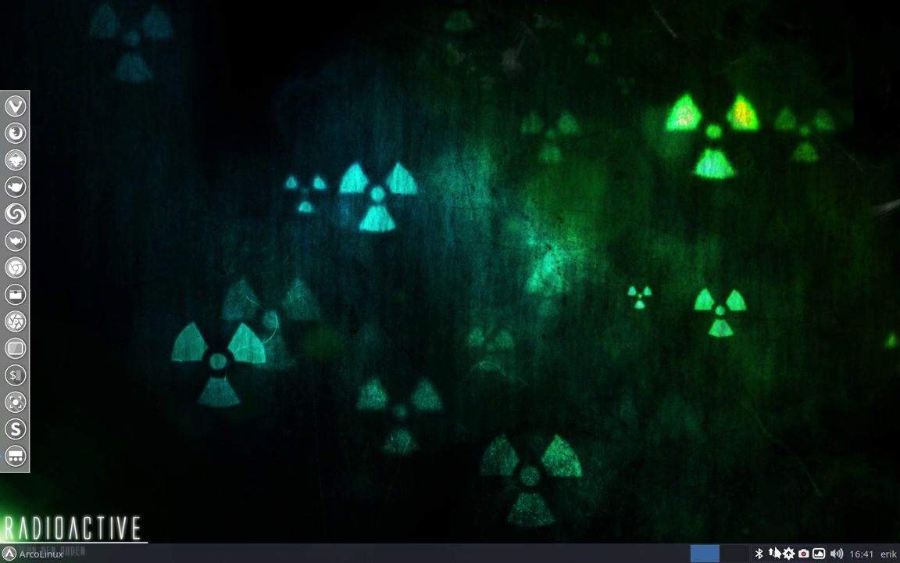
{"action": "left_click", "coordinate": [774, 553]}
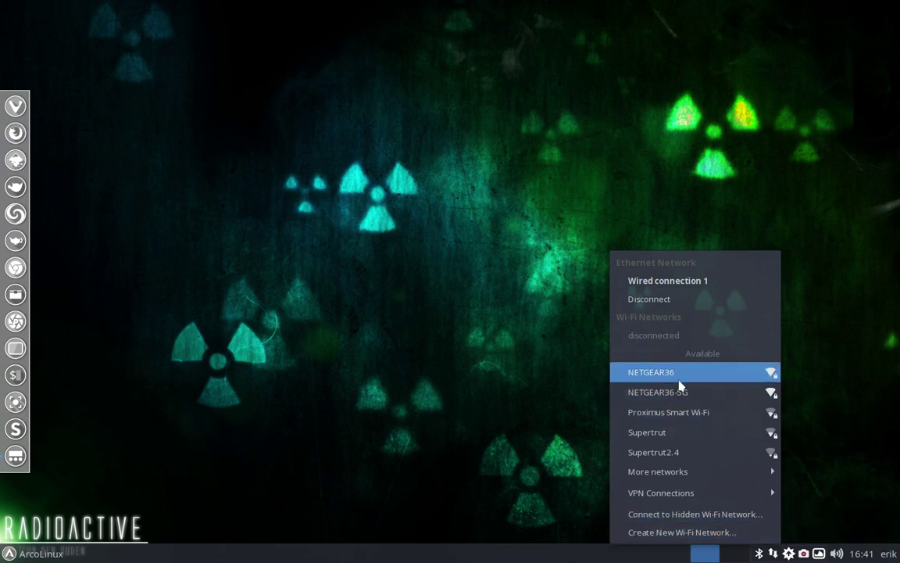
{"action": "mouse_move", "coordinate": [660, 493]}
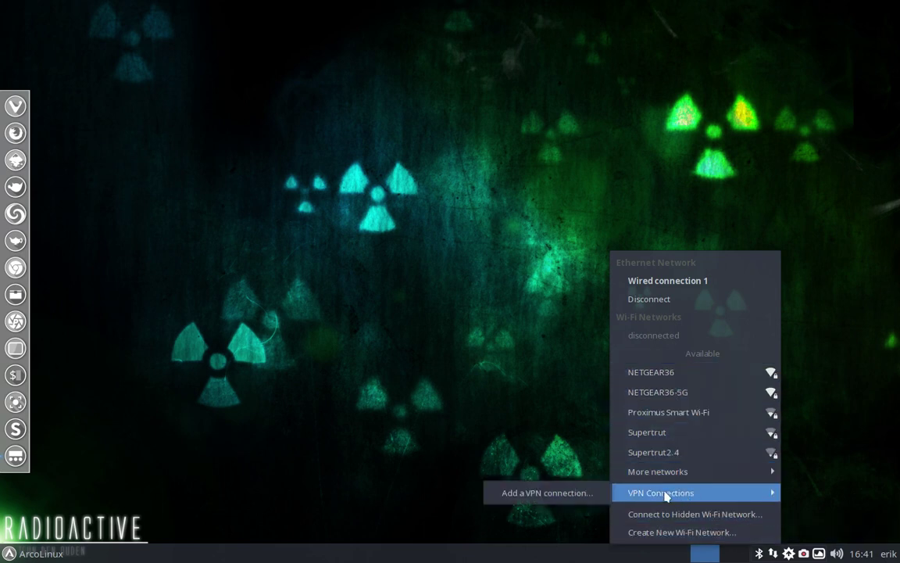
{"action": "left_click", "coordinate": [521, 373]}
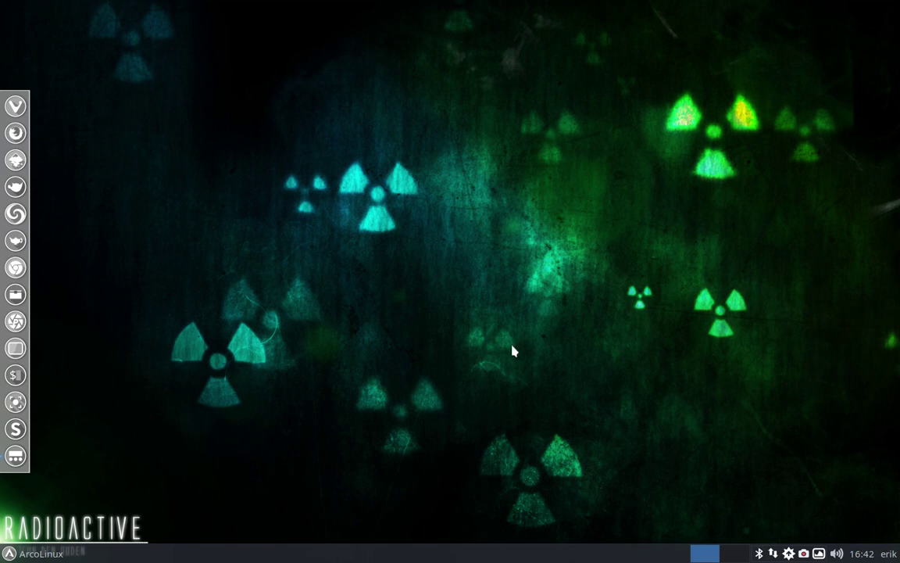
{"action": "left_click", "coordinate": [774, 553]}
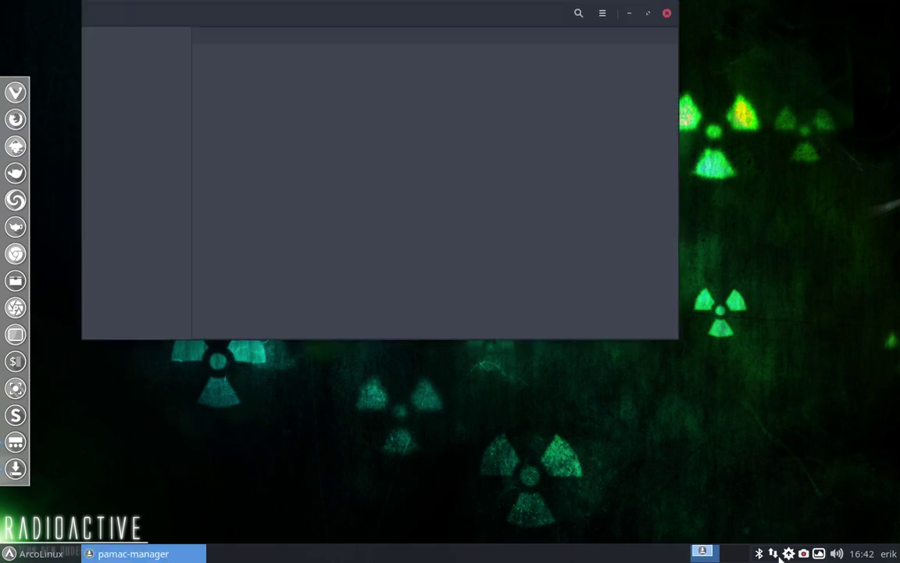
{"action": "left_click", "coordinate": [774, 553]}
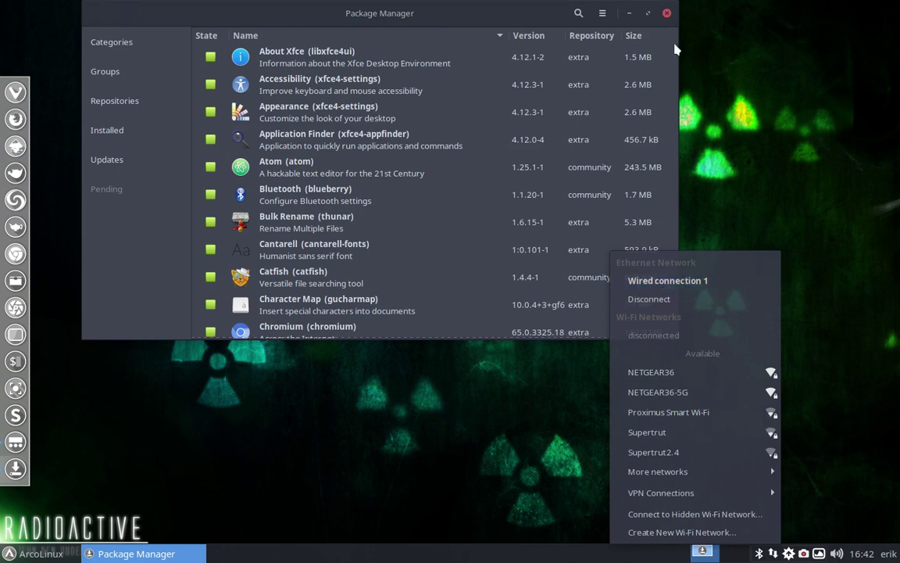
{"action": "left_click", "coordinate": [667, 12]}
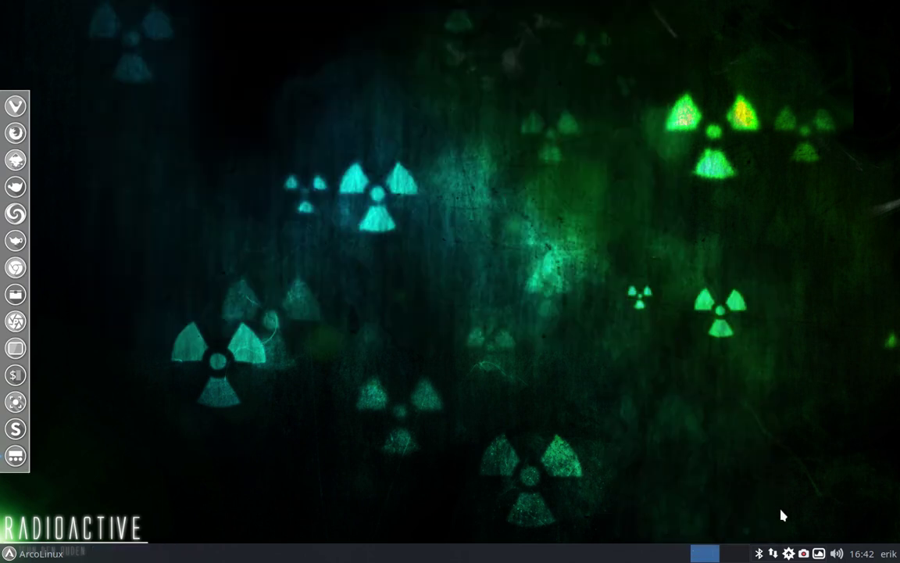